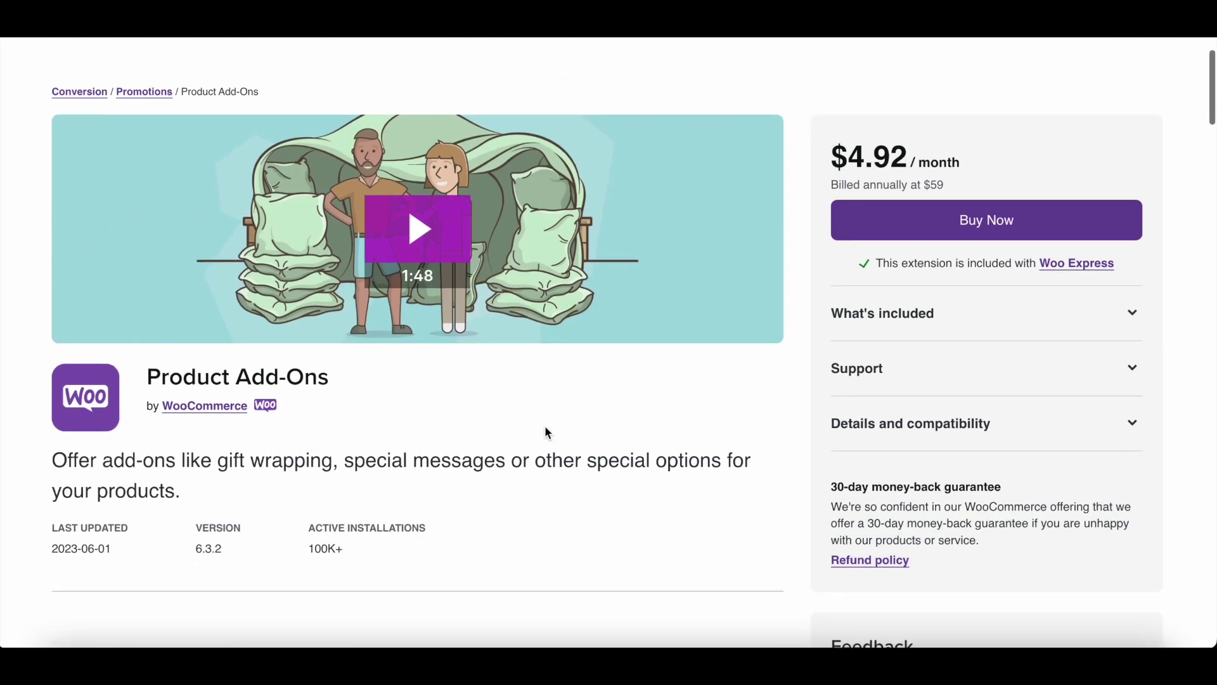
- Review the Product Add-Ons extension, the installed plugins, the product's wrapping and postcard fields, and the Conditional Logic for Woo Product Add-ons page
scroll(545, 431, up, 2)
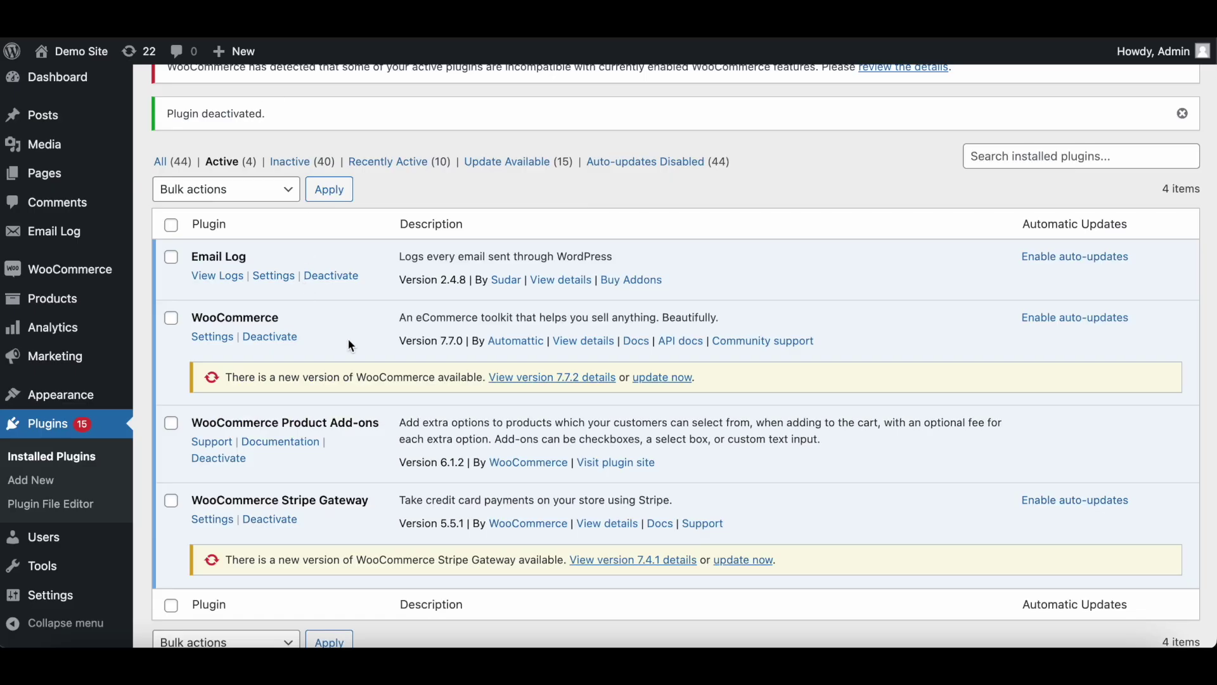
scroll(348, 345, down, 2)
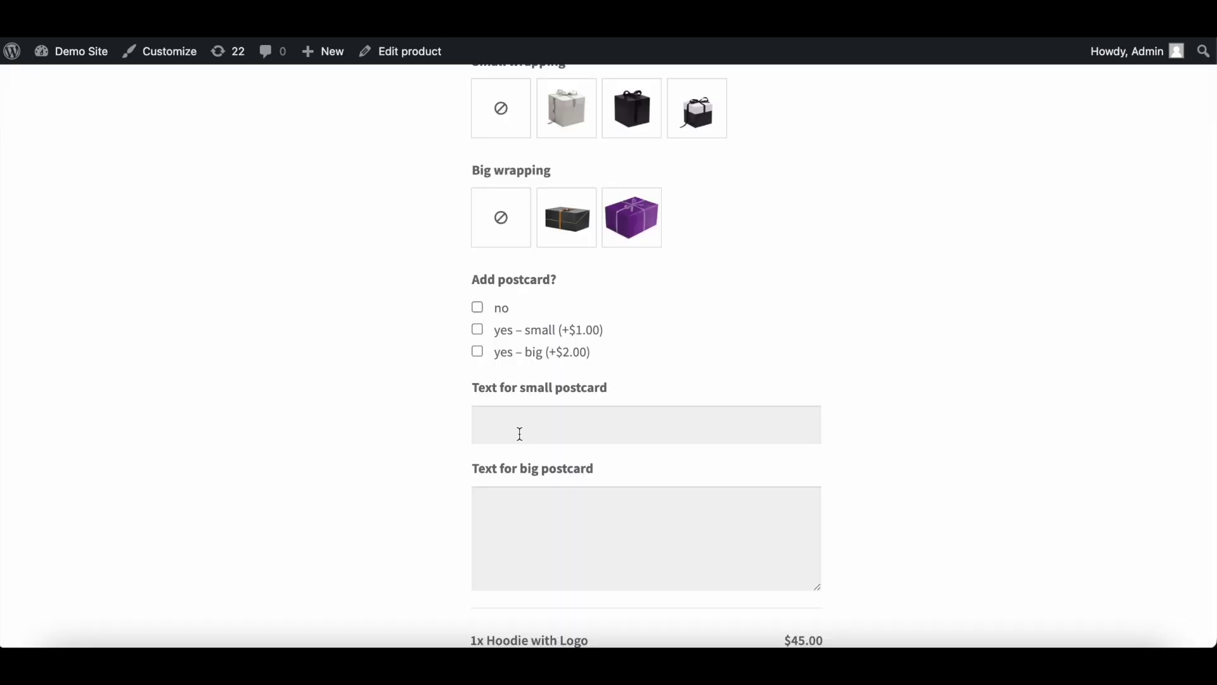
scroll(520, 433, down, 2)
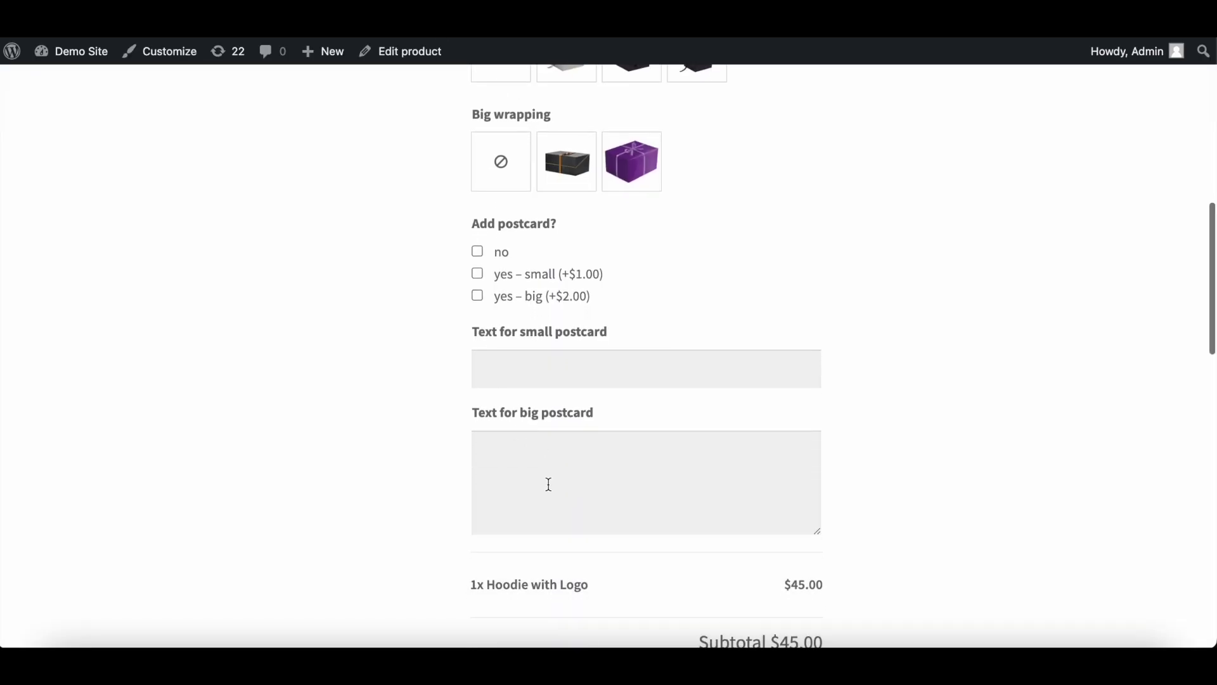
scroll(592, 375, up, 5)
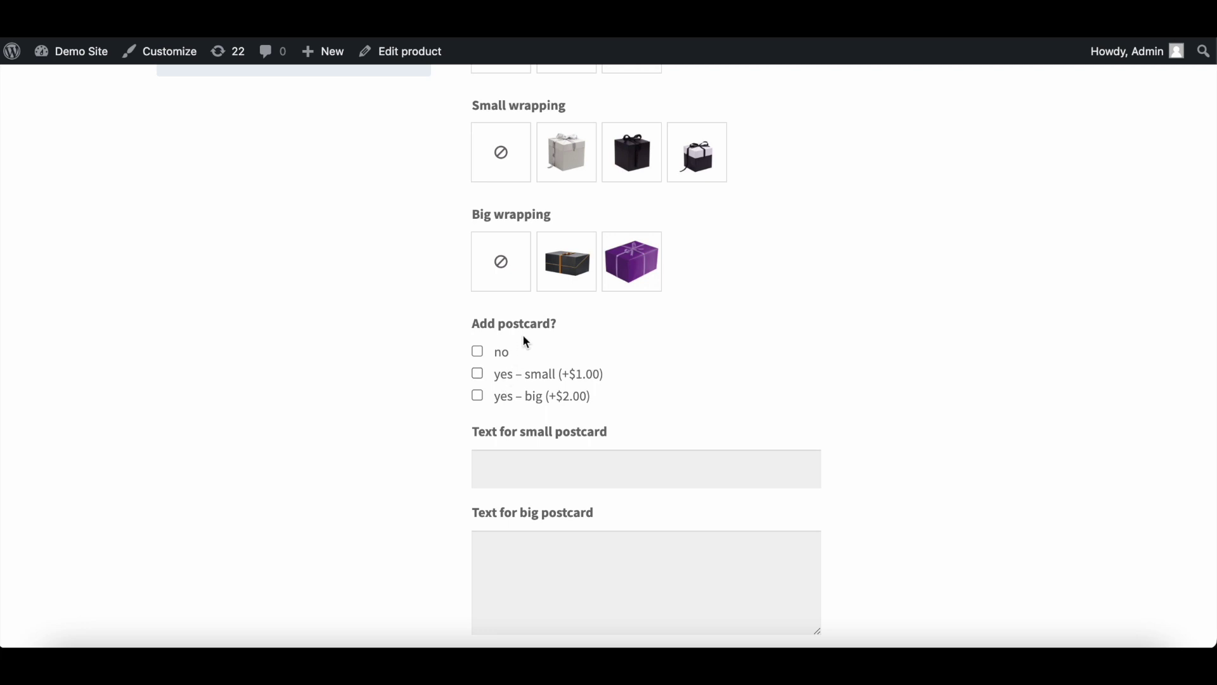
scroll(629, 225, up, 1)
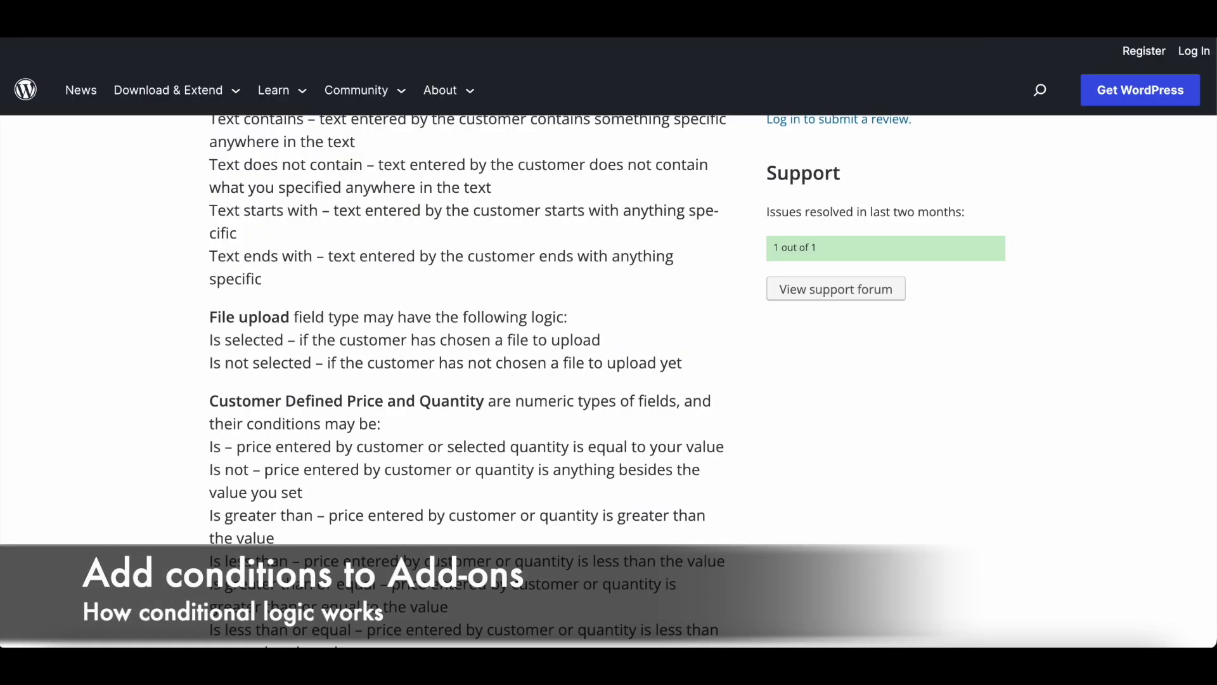
scroll(607, 382, up, 10)
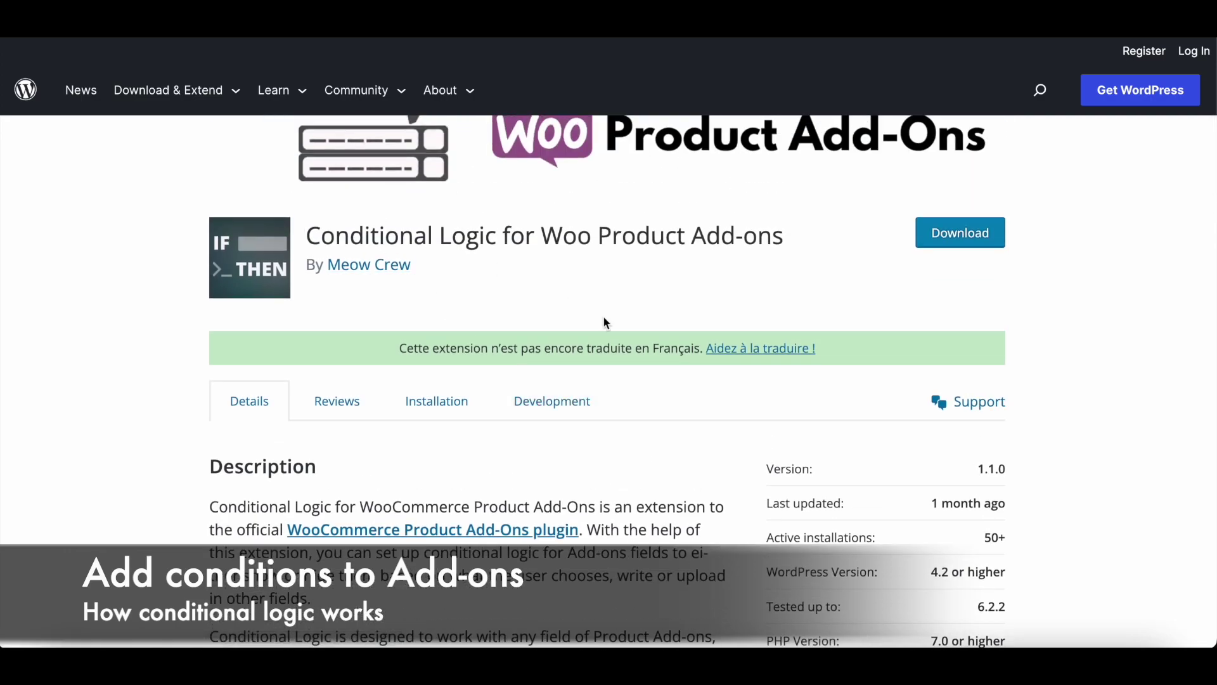
triple_click(601, 337)
click(673, 389)
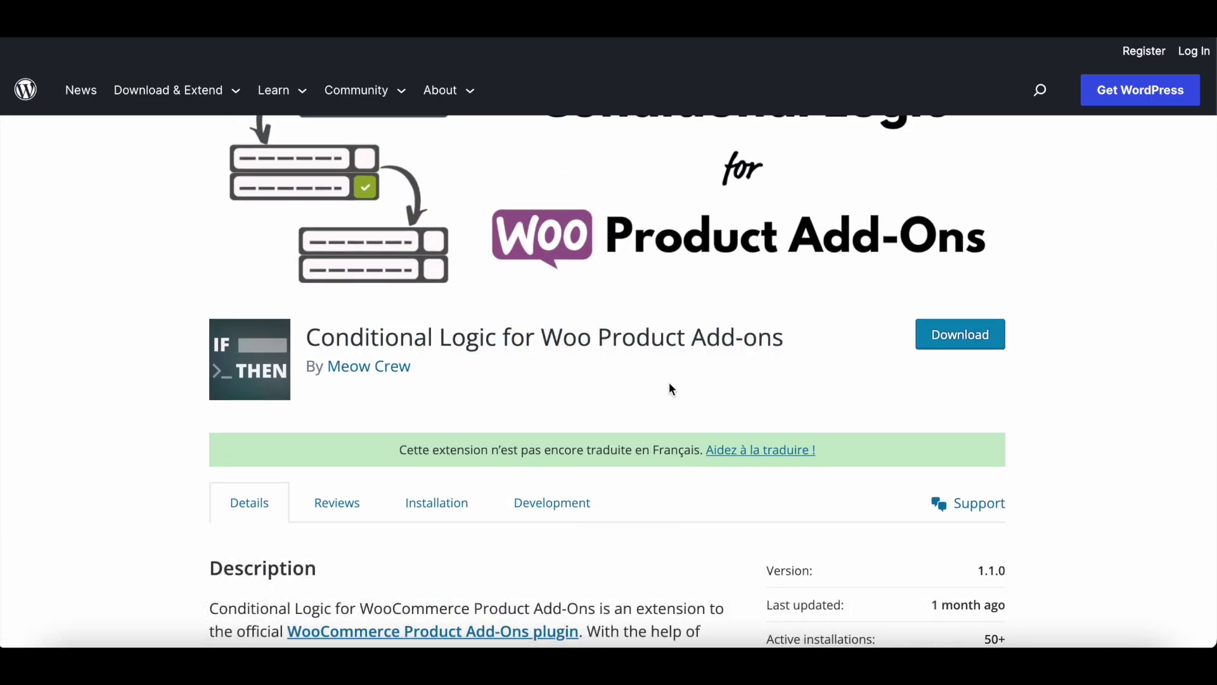
scroll(673, 390, down, 4)
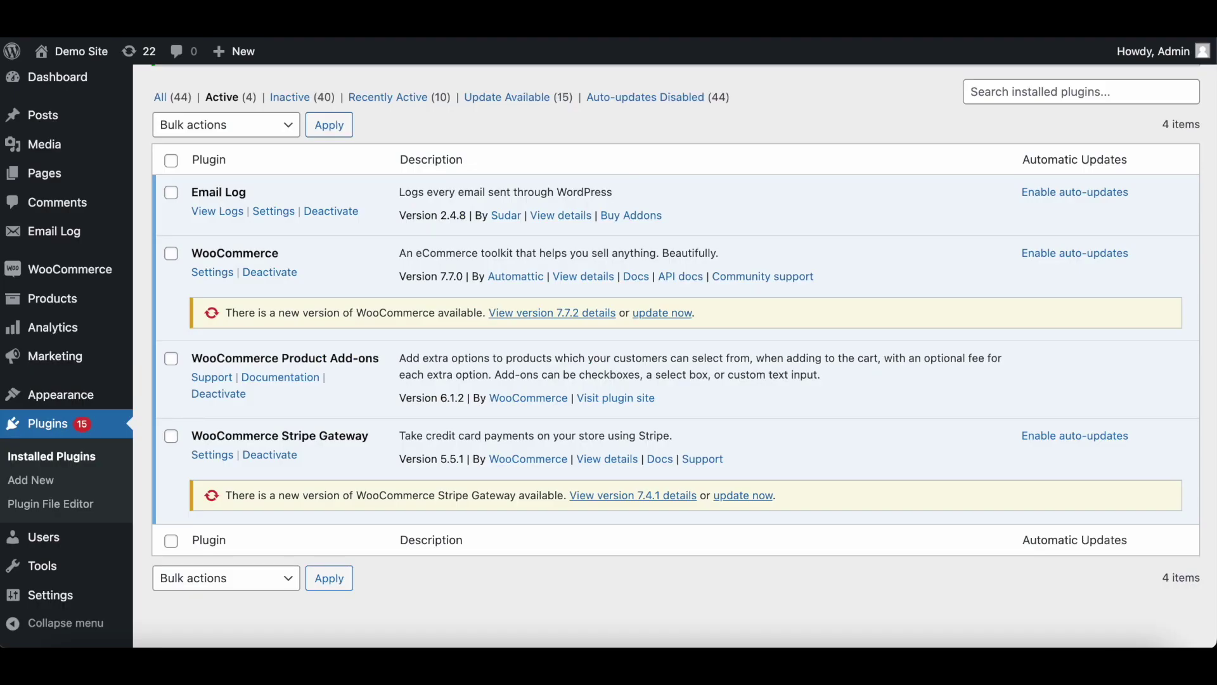
- Activate the inactive Conditional Logic for Woo Product Add-Ons Premium plugin
click(287, 98)
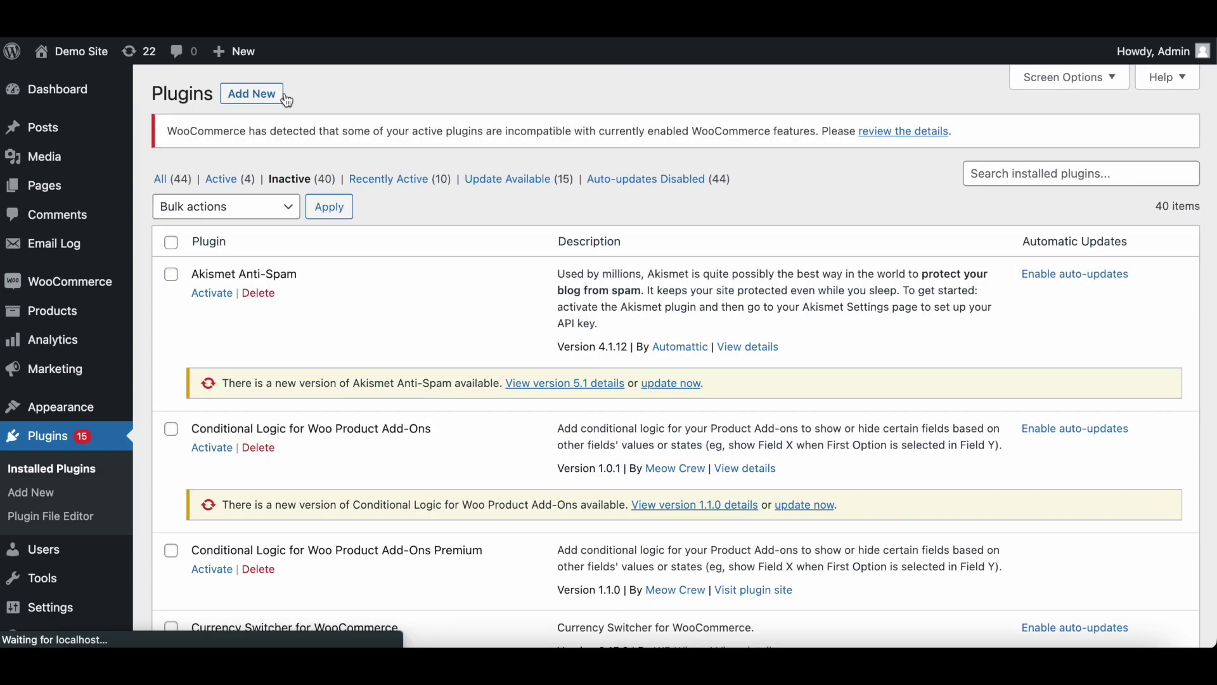
scroll(505, 307, down, 2)
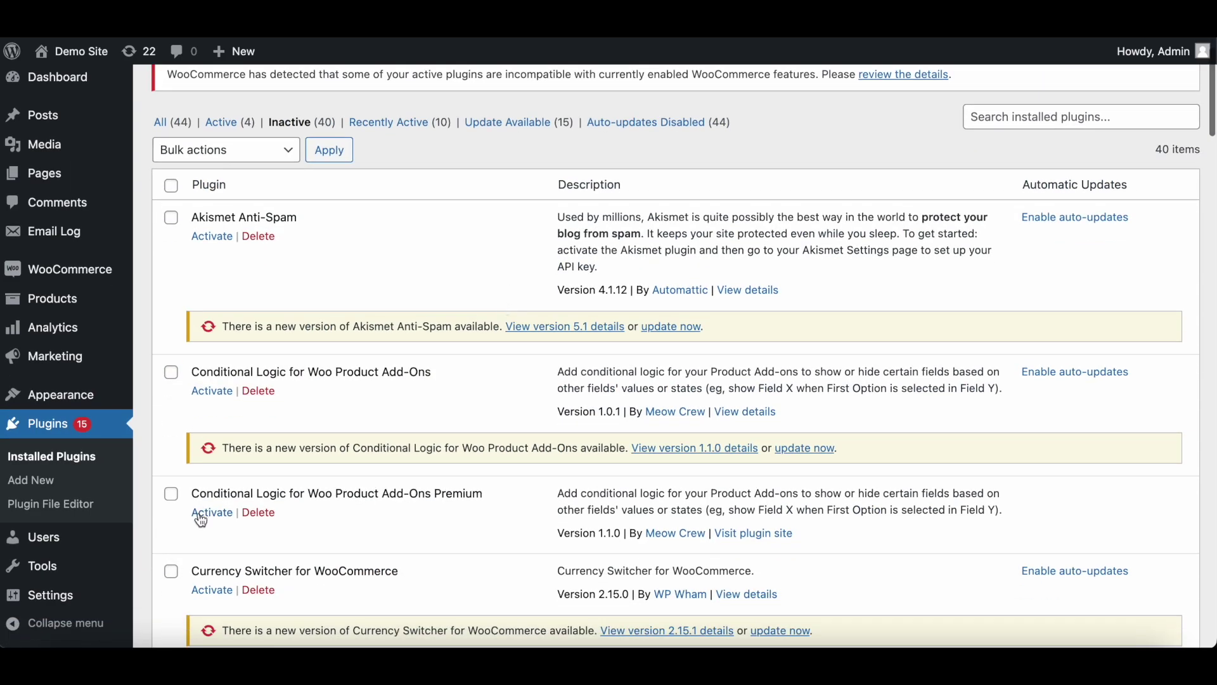
click(211, 517)
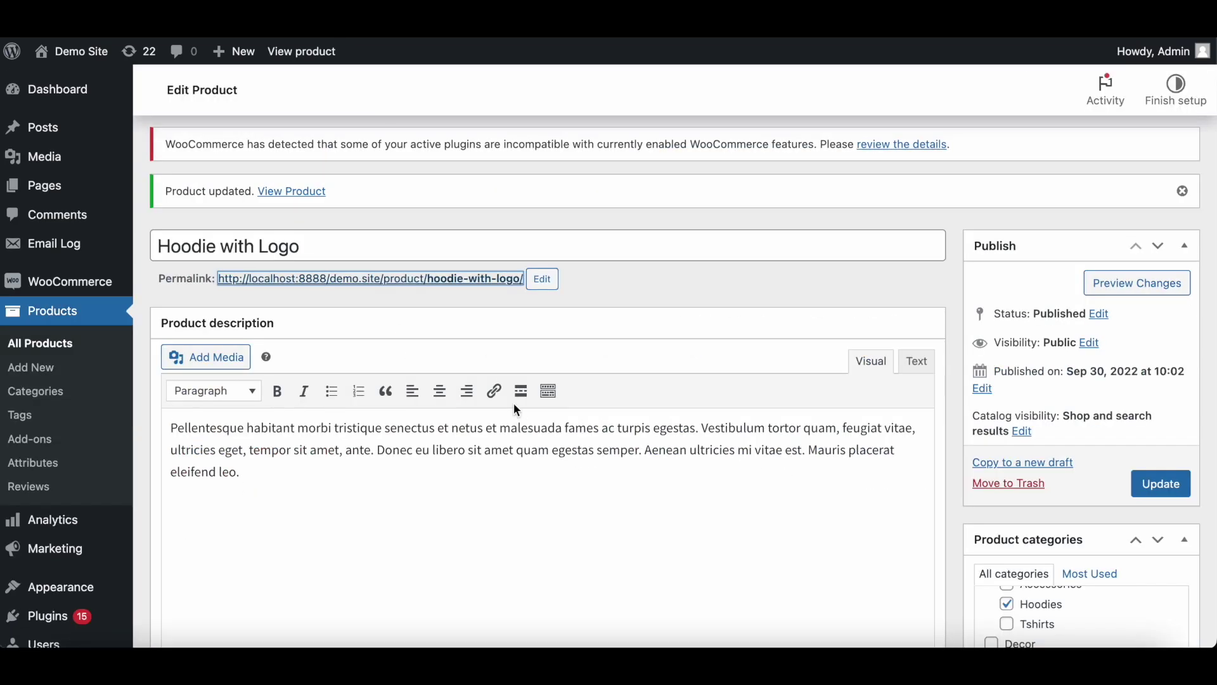
- Open the add-on fields in the product data of Hoodie with Logo and expand the Wrapping field to examine its settings
scroll(514, 406, down, 5)
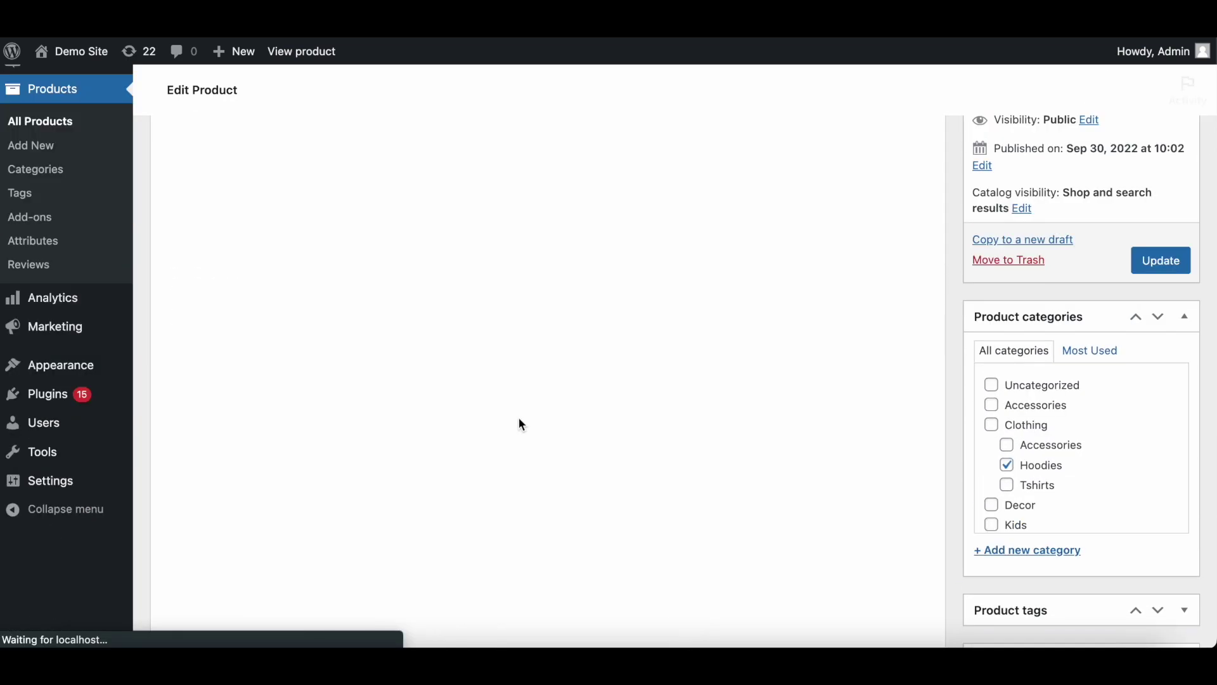
scroll(519, 421, down, 10)
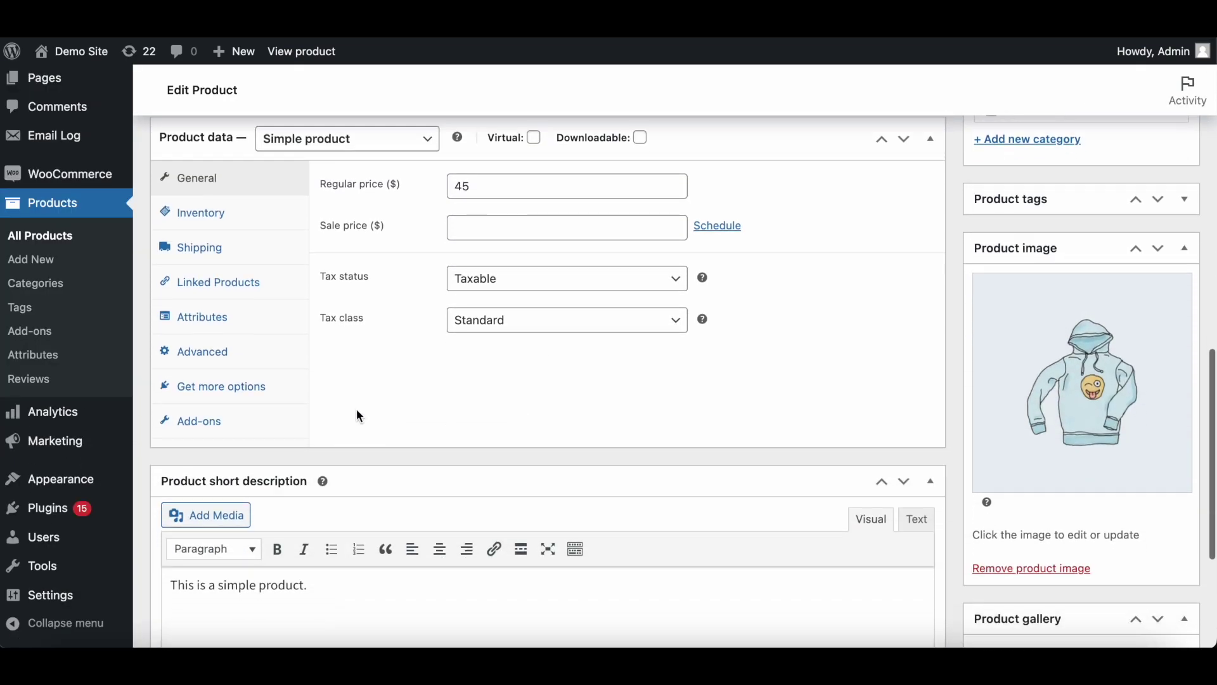
click(235, 425)
scroll(521, 291, down, 1)
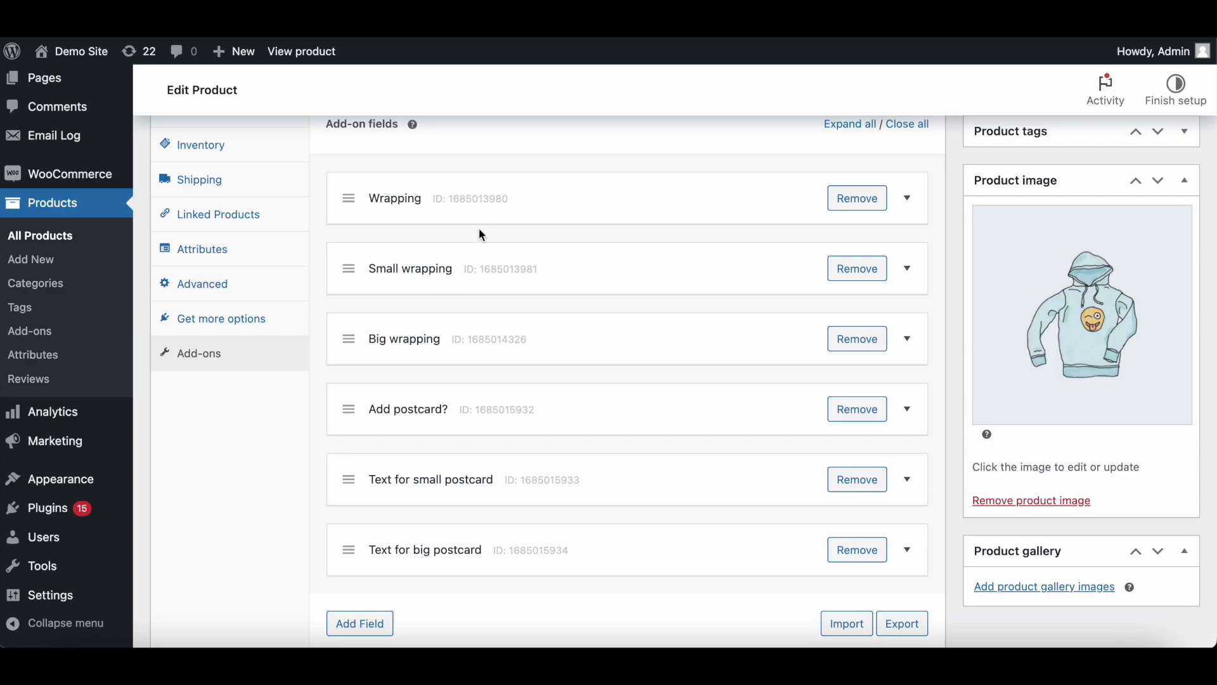
click(489, 199)
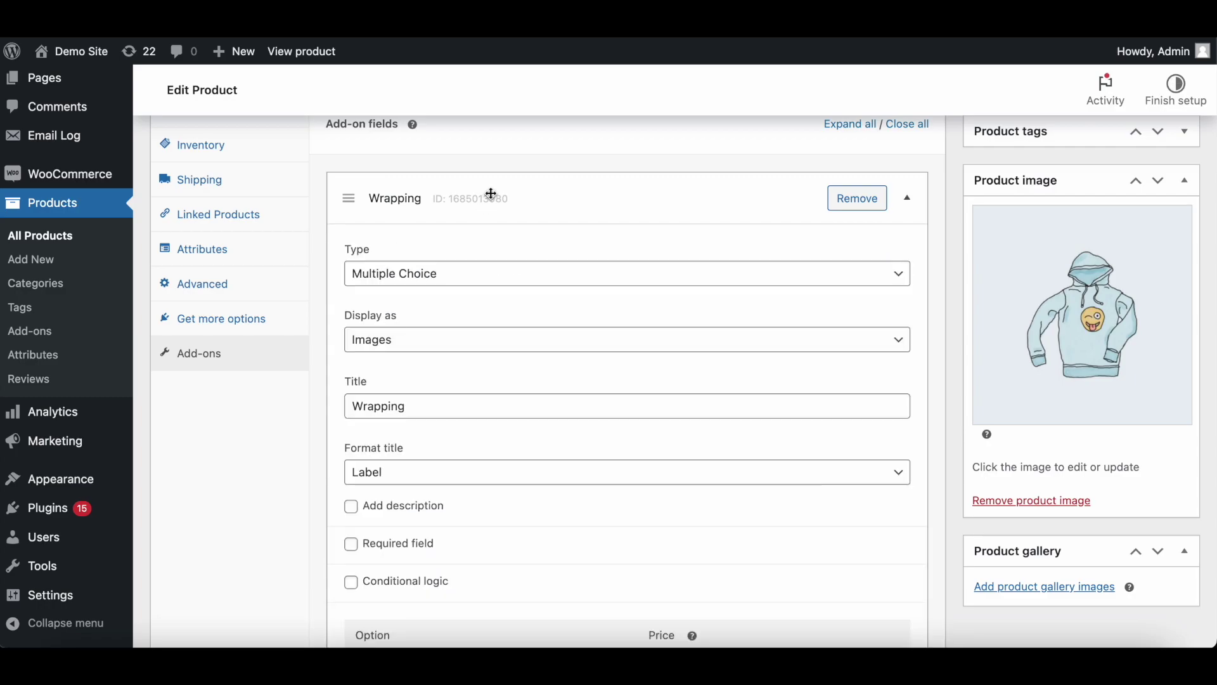
scroll(489, 198, down, 2)
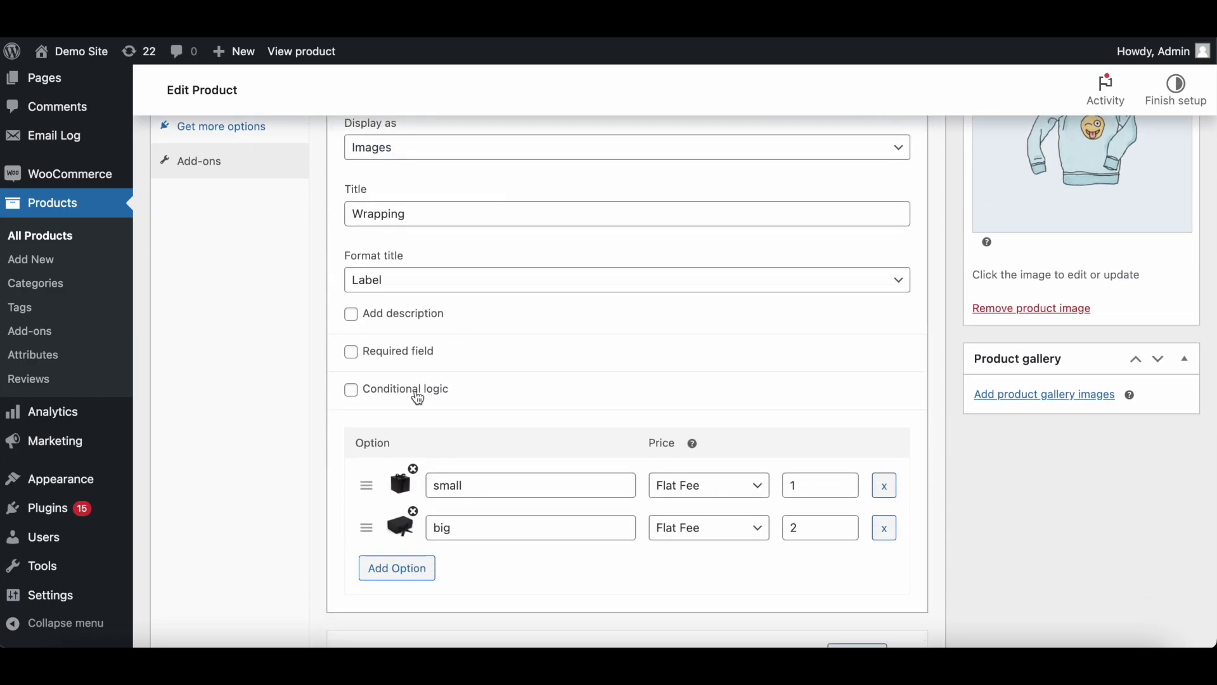
scroll(535, 364, up, 3)
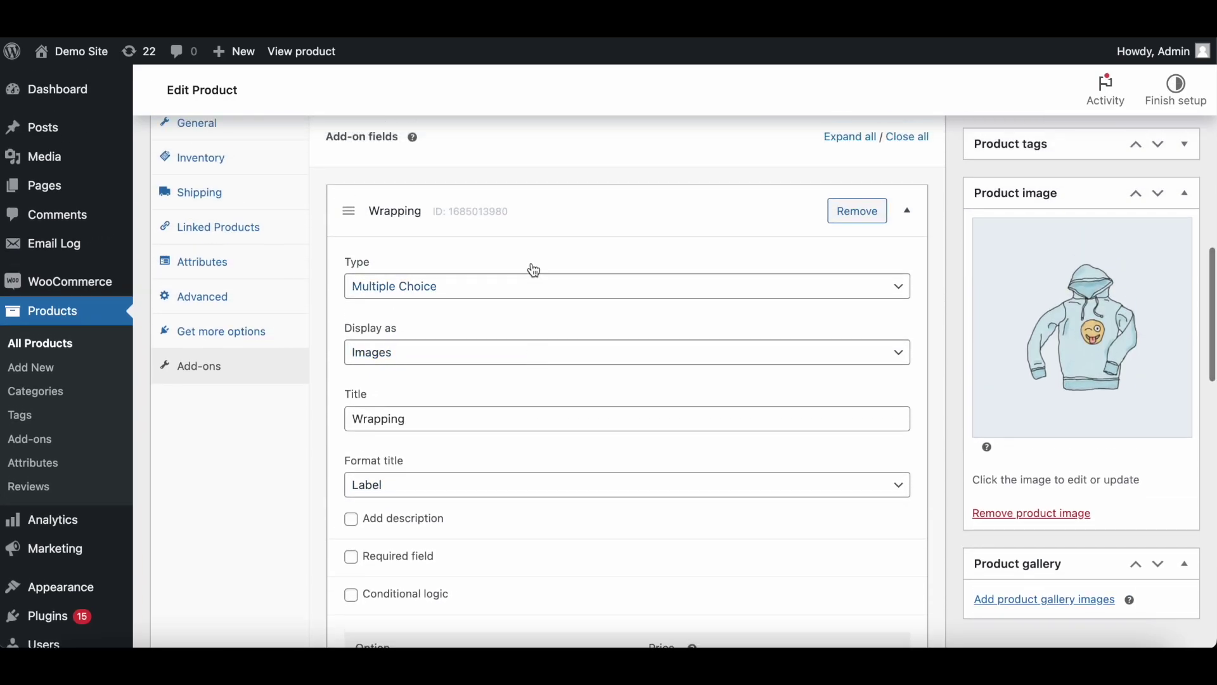
- Enable conditional logic on the Small wrapping add-on field and clear its existing condition
scroll(516, 460, down, 7)
click(508, 374)
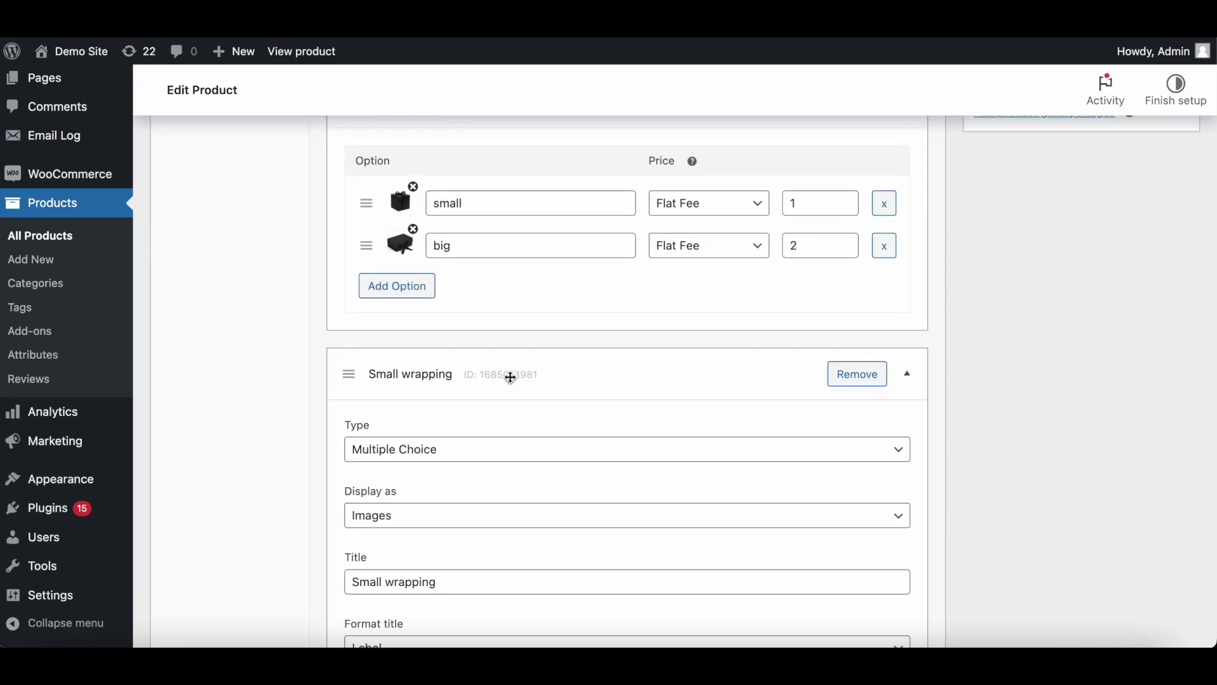
scroll(509, 377, down, 6)
click(417, 355)
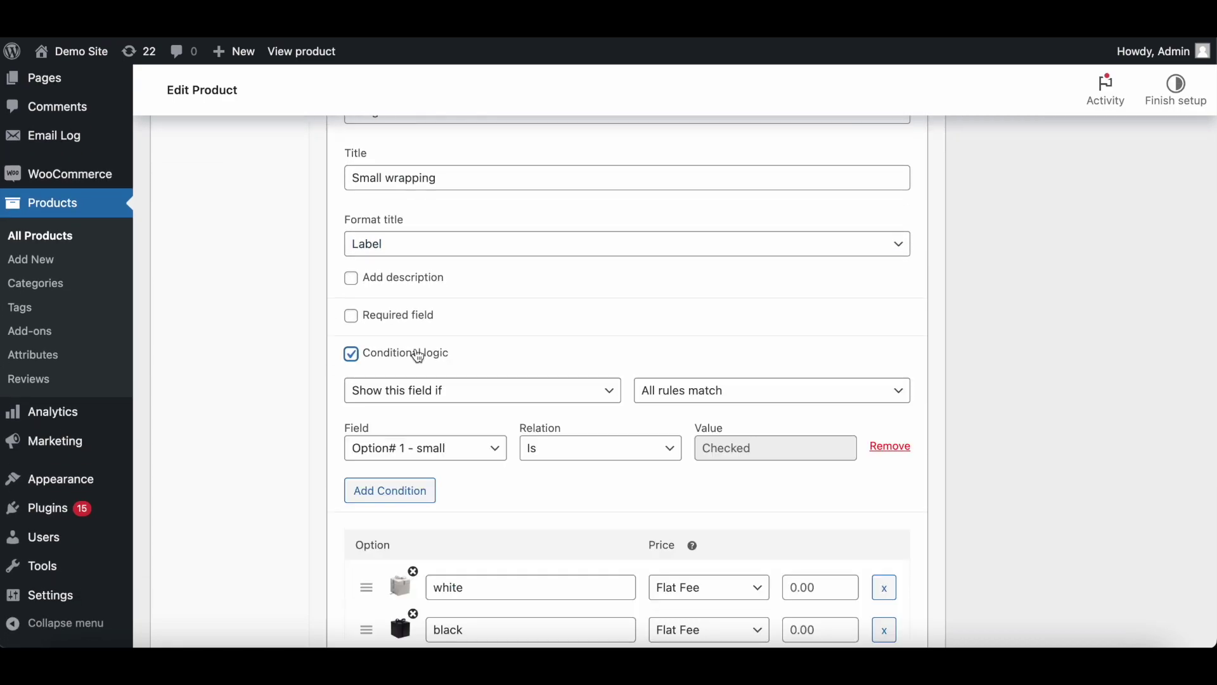
click(885, 452)
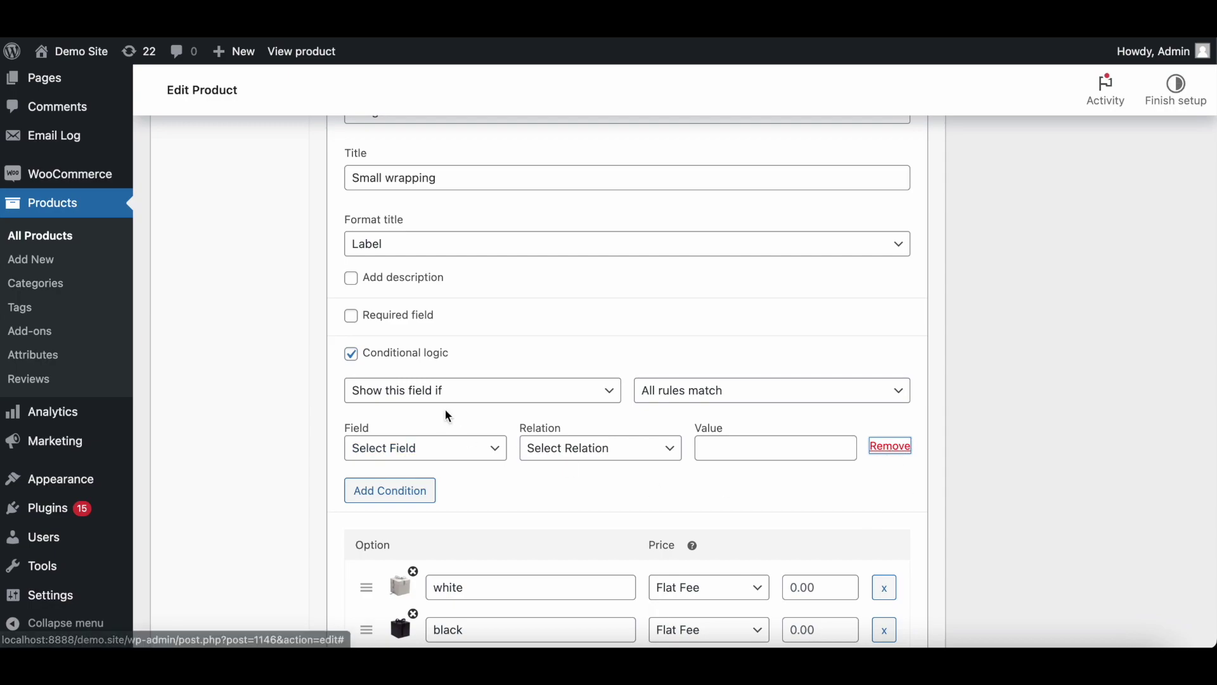
- Set Small wrapping to show if any rules match, with the condition that Wrapping Option# 1 - small is checked
click(621, 390)
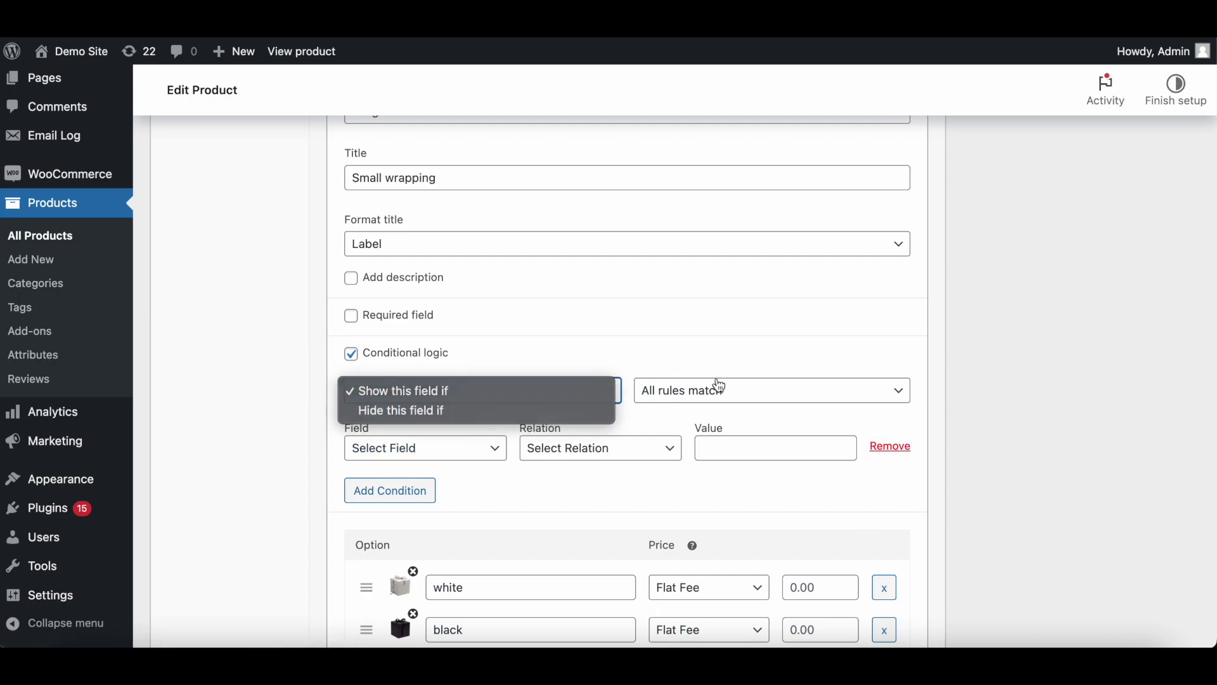
click(716, 388)
click(720, 392)
click(540, 488)
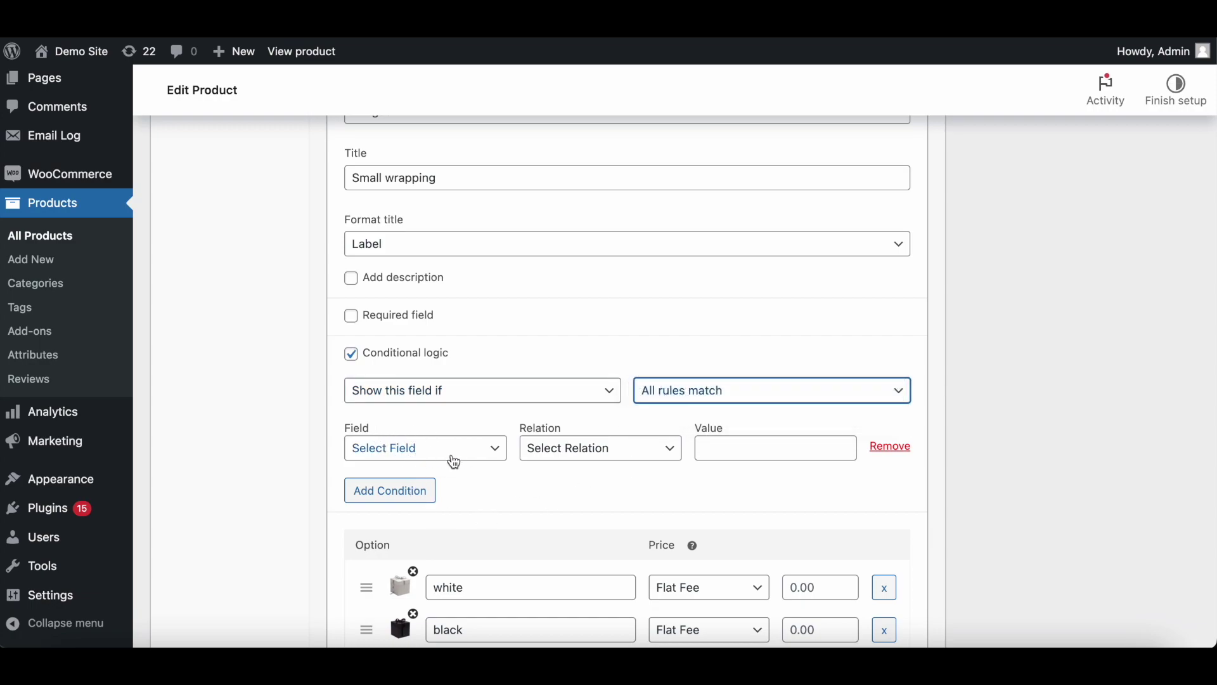
scroll(477, 212, up, 15)
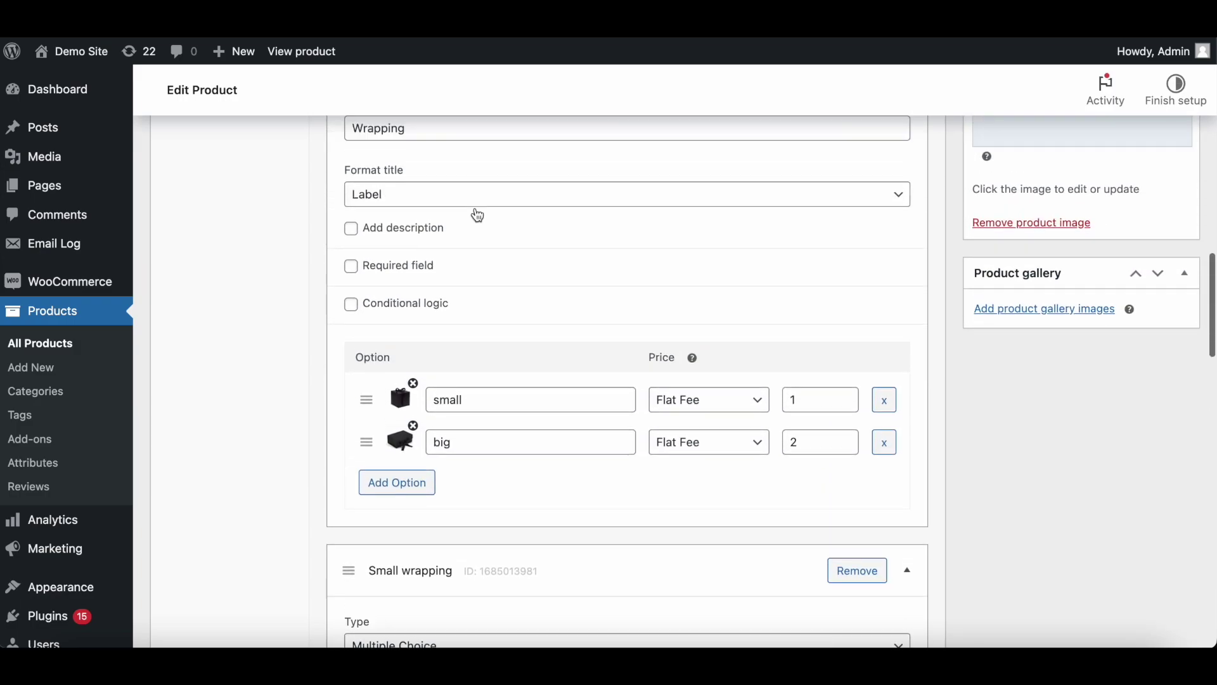
scroll(423, 333, down, 15)
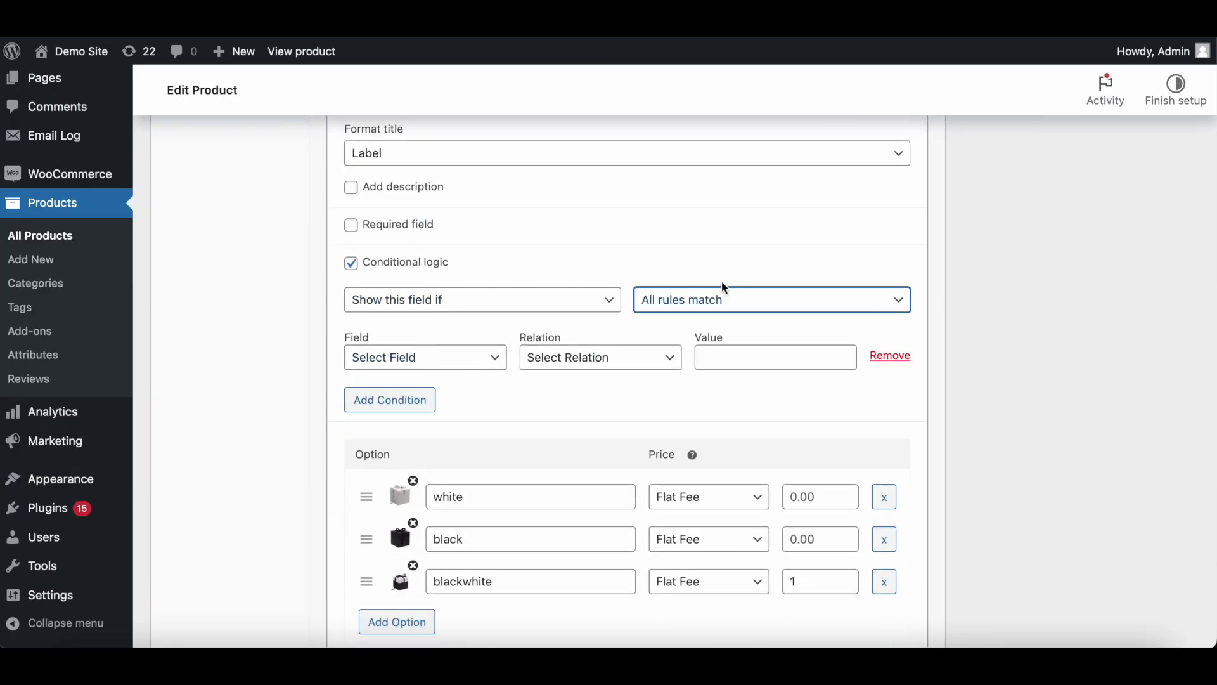
click(722, 298)
click(427, 381)
click(435, 367)
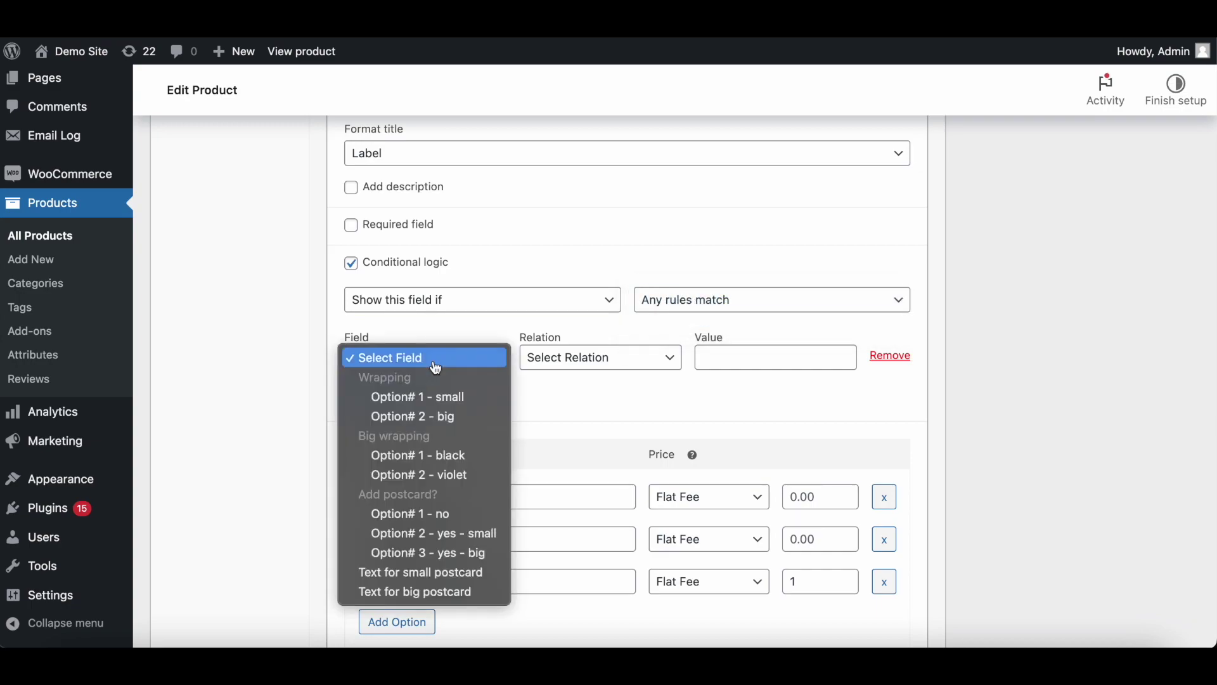
click(443, 396)
scroll(435, 402, up, 3)
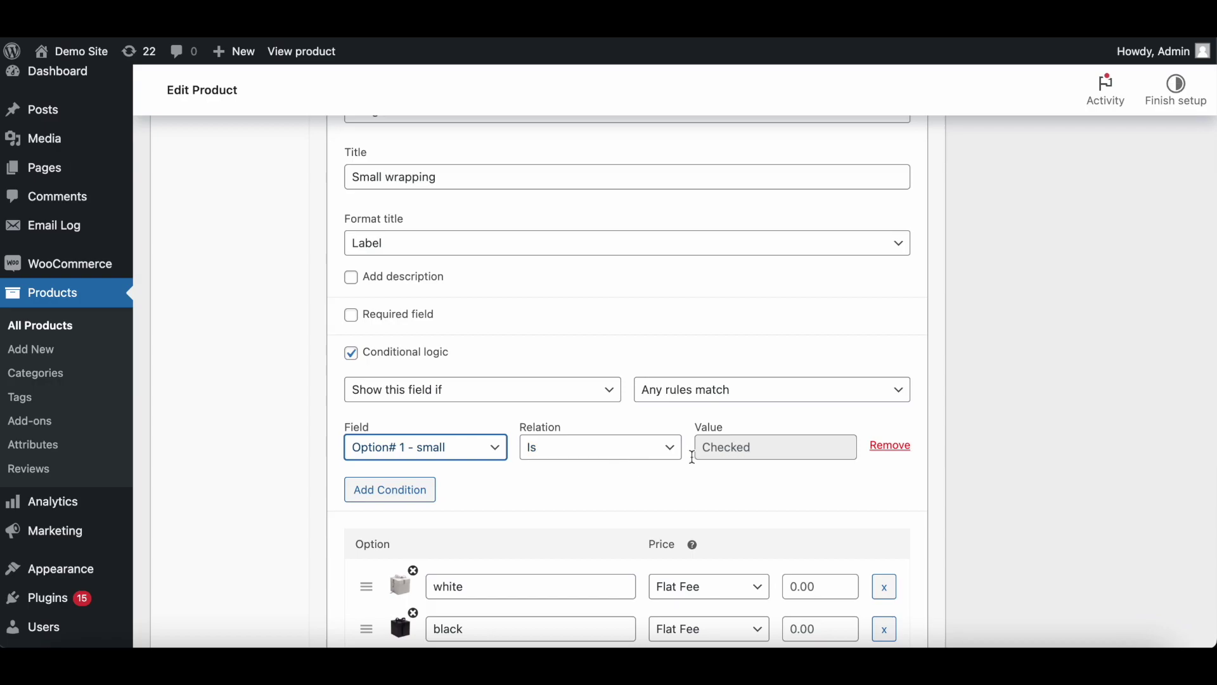
- Enable conditional logic on the Big wrapping field, using Wrapping Option# 2 - big as the condition field
scroll(526, 506, down, 6)
click(498, 420)
scroll(497, 421, down, 6)
click(415, 395)
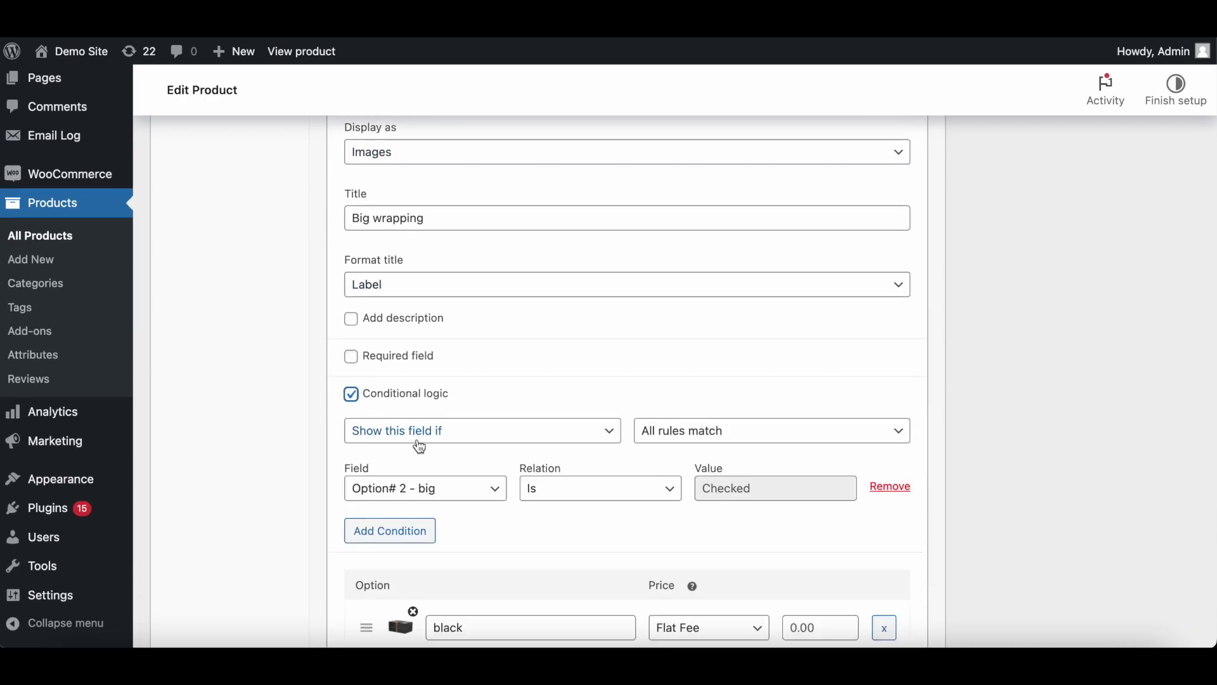
click(395, 499)
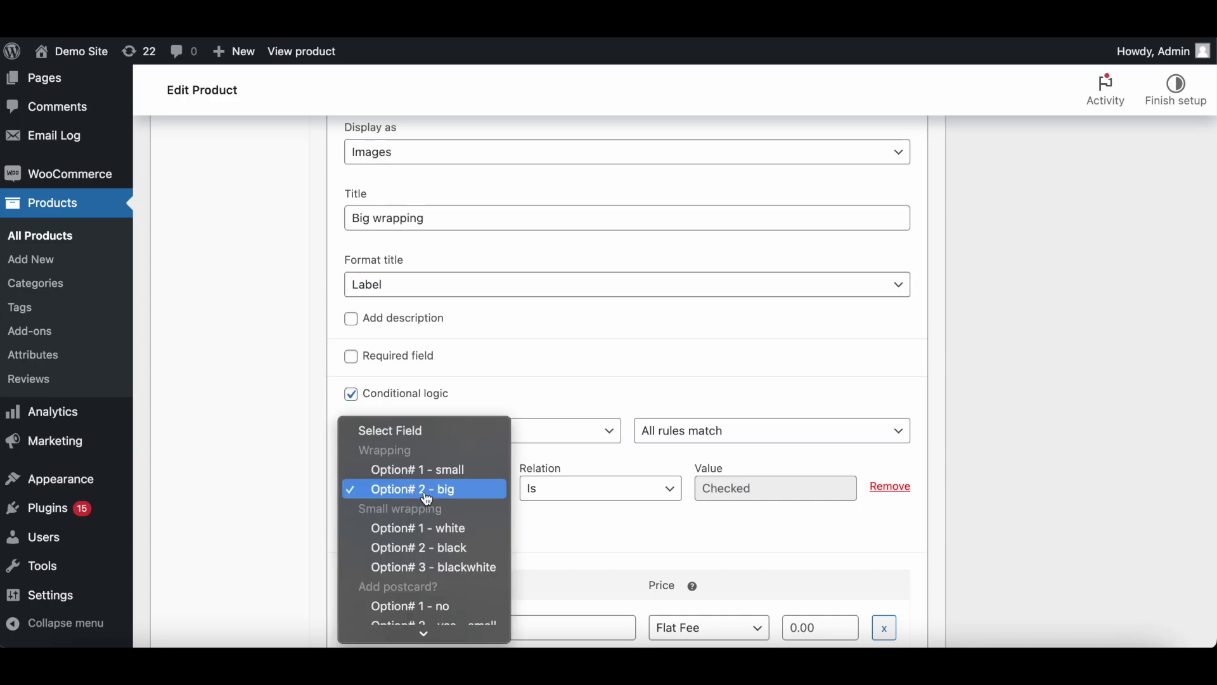
click(427, 498)
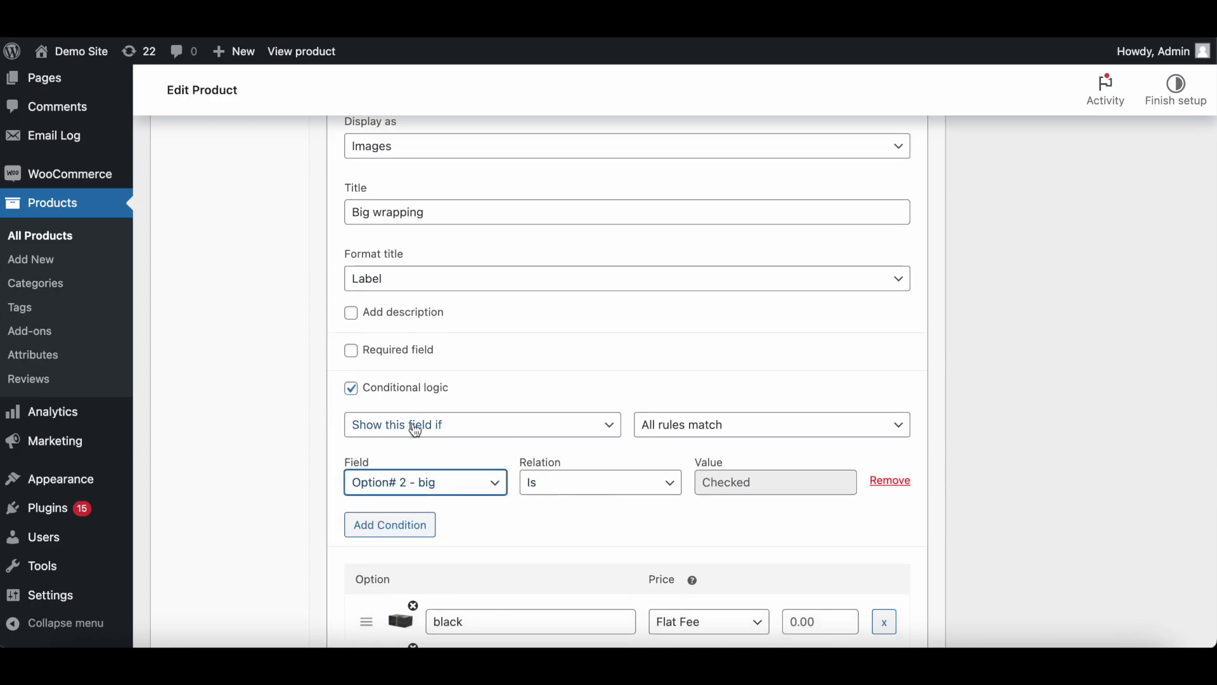
- Enable conditional logic on the Add postcard? field with Any rules match, and compare its conditions with the Big wrapping options
scroll(413, 427, down, 8)
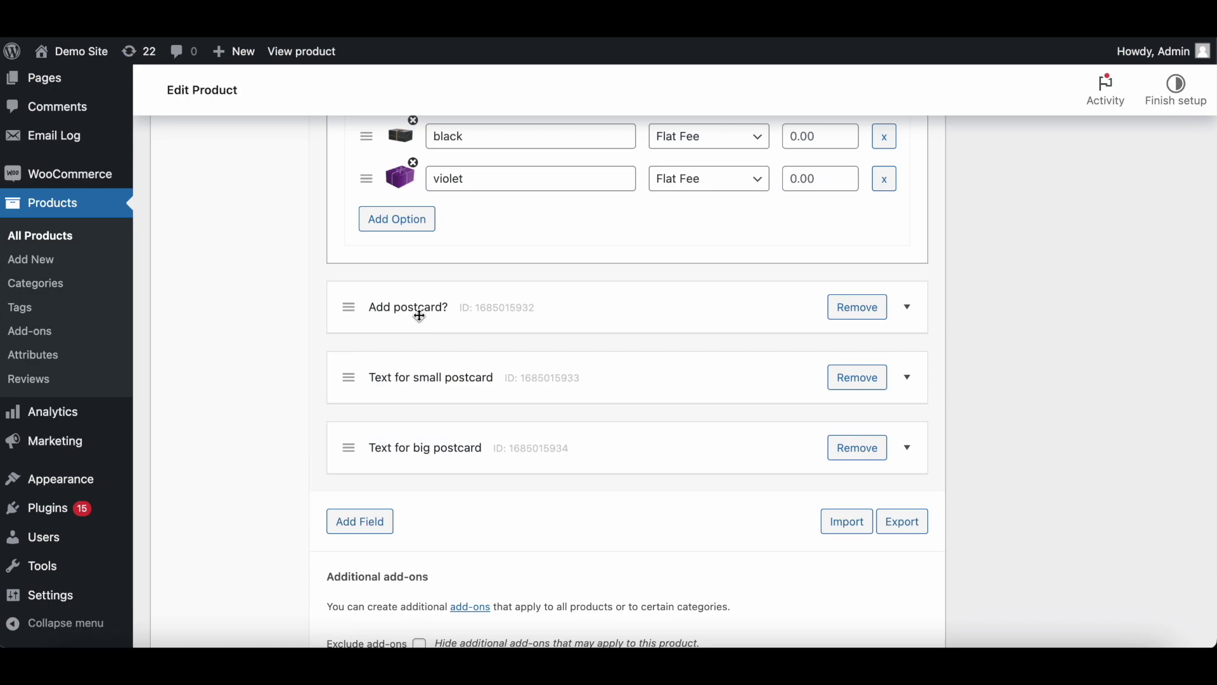
click(419, 315)
scroll(398, 356, down, 3)
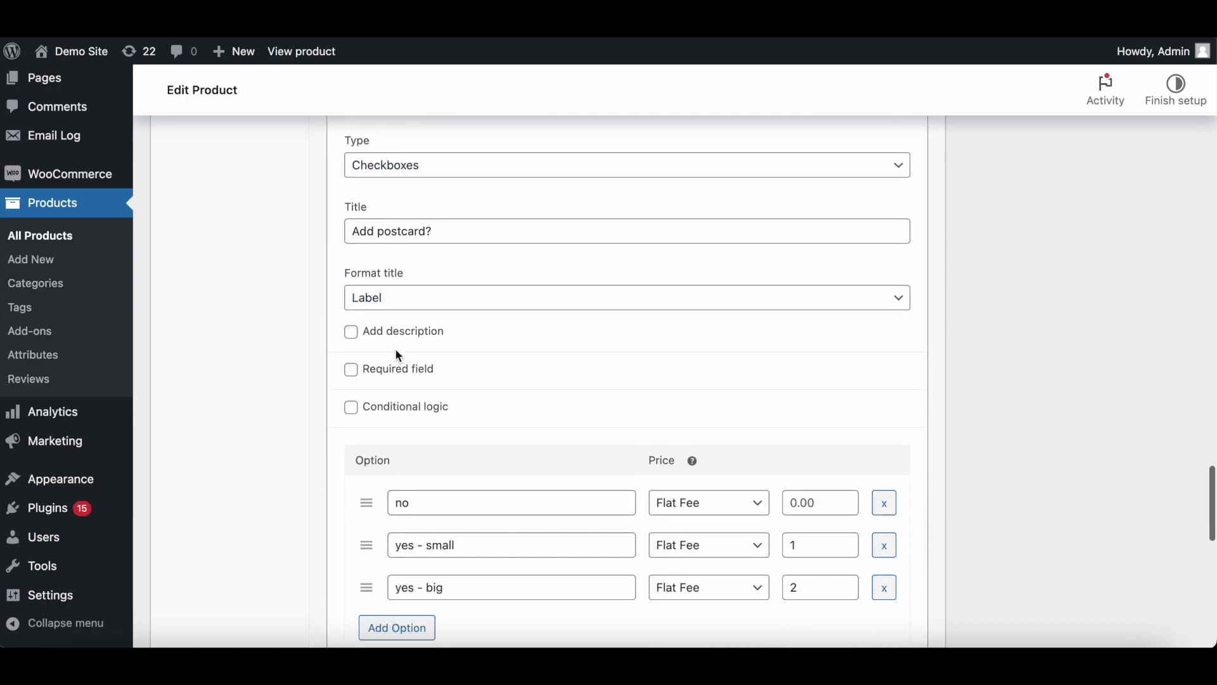
click(397, 409)
click(713, 444)
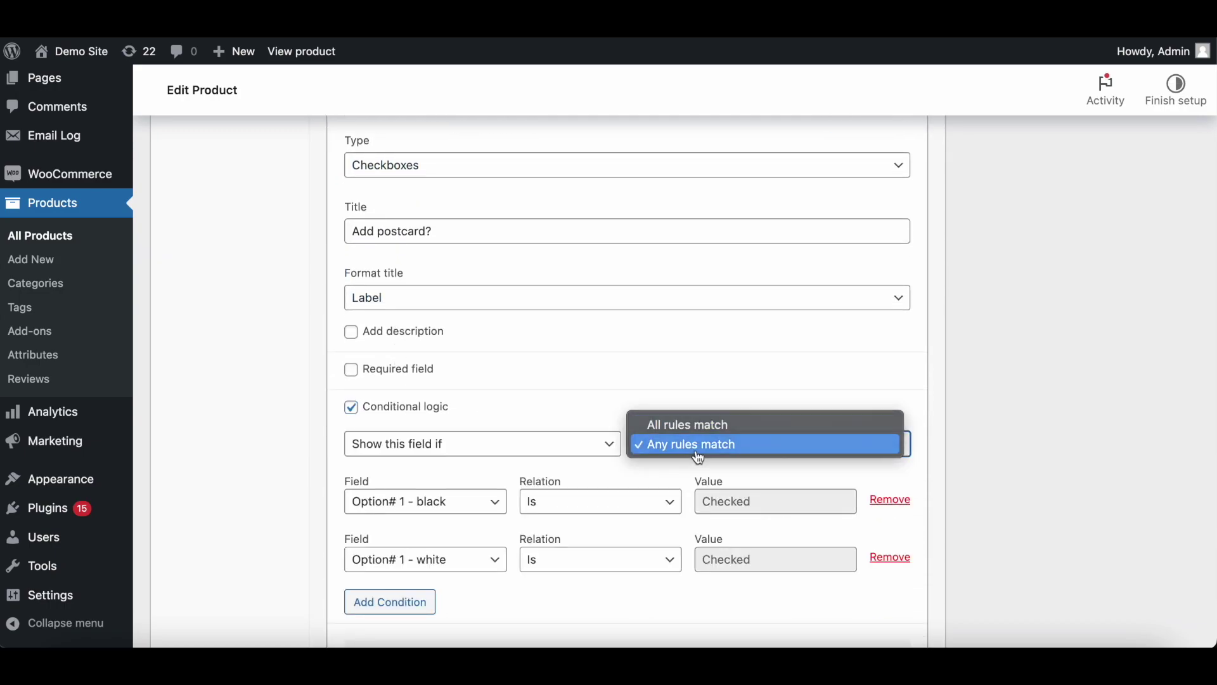
click(698, 452)
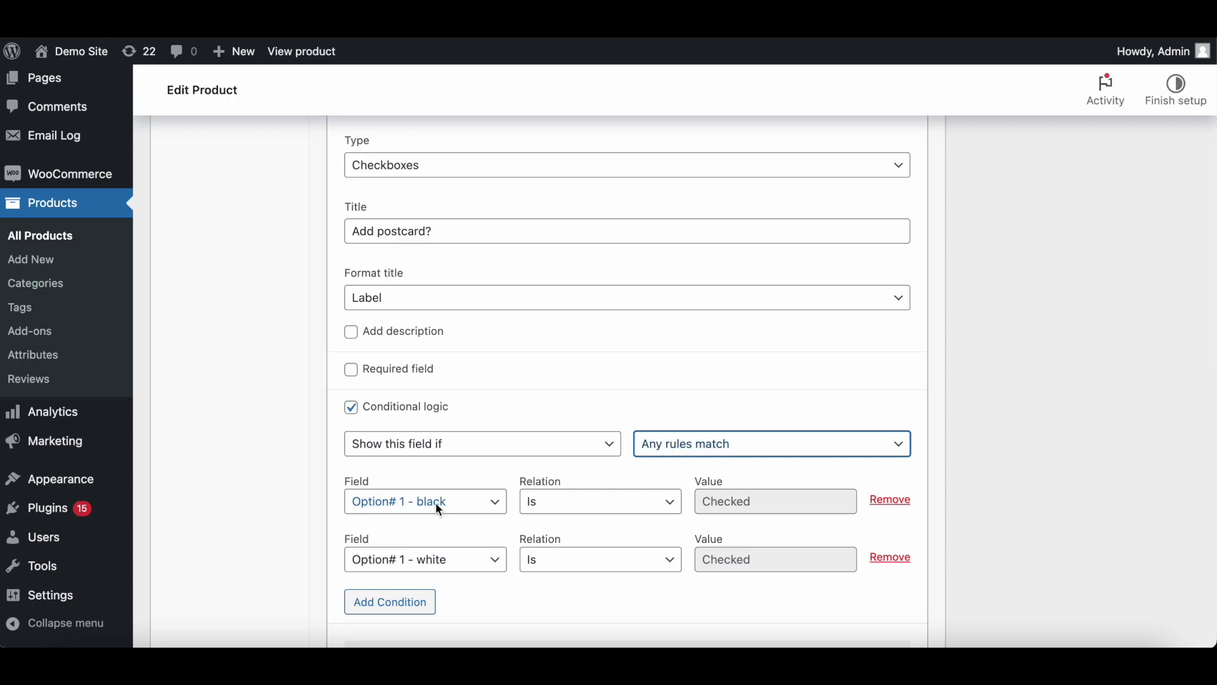
scroll(986, 376, up, 7)
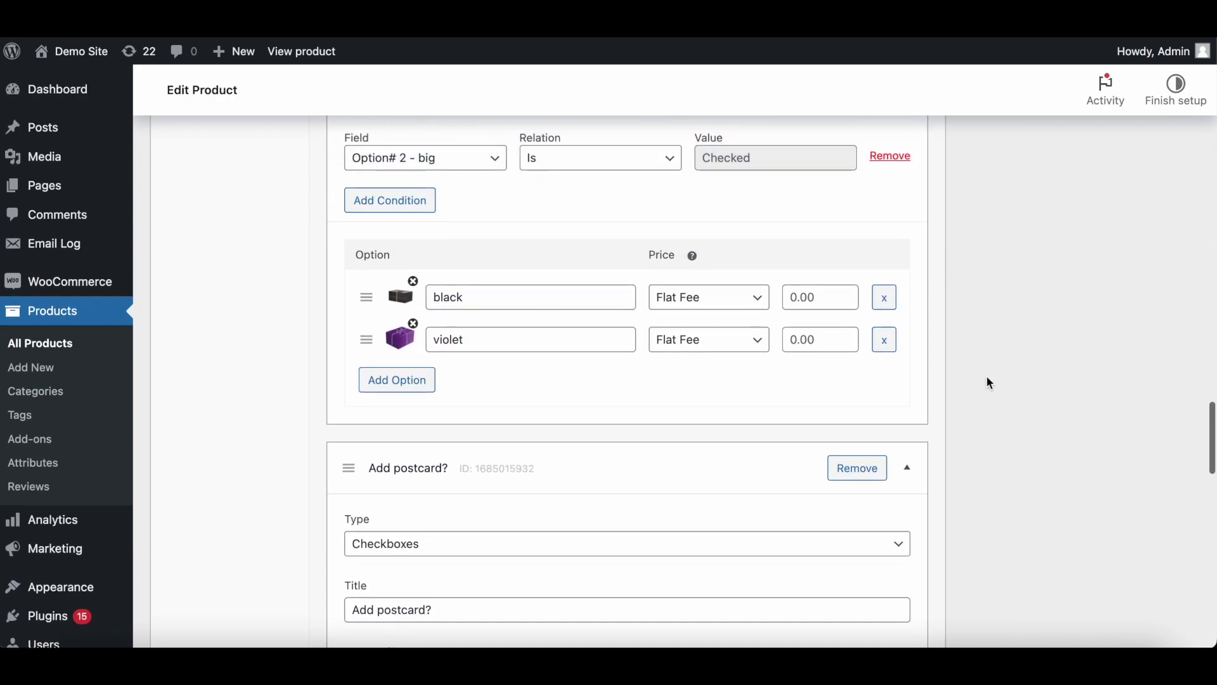
scroll(990, 382, up, 2)
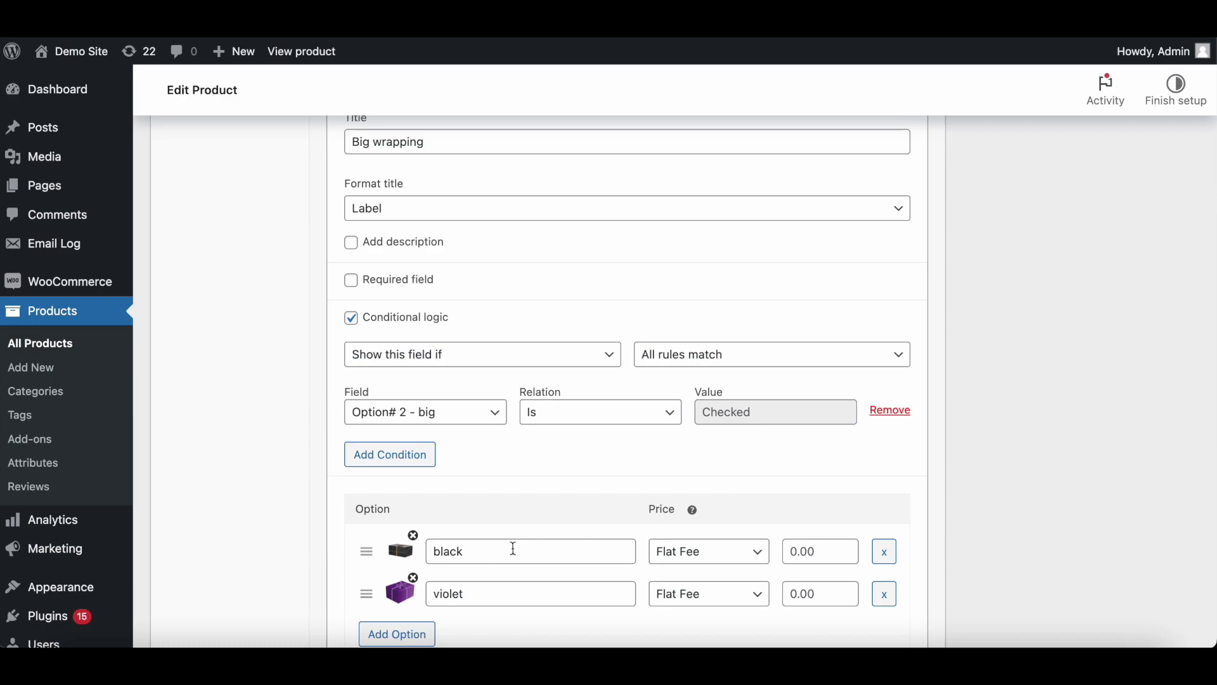
- Add a condition to the Add postcard? field that Small wrapping Option# 1 - white is checked
scroll(460, 583, up, 7)
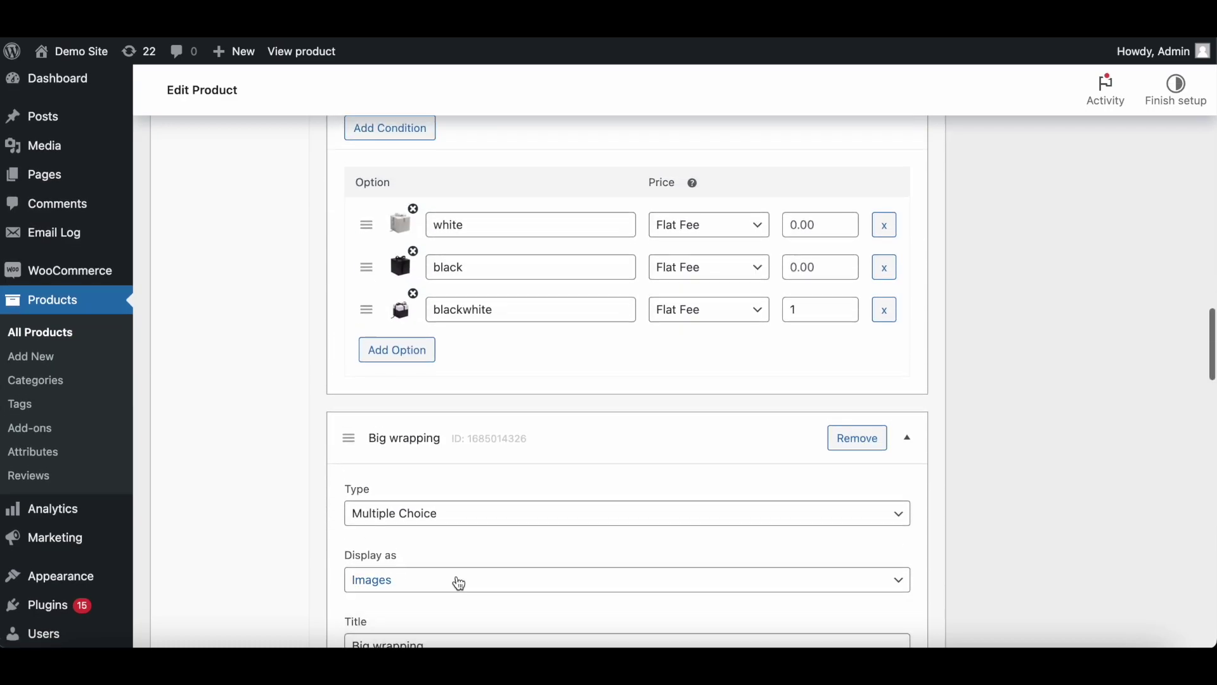
scroll(460, 583, down, 17)
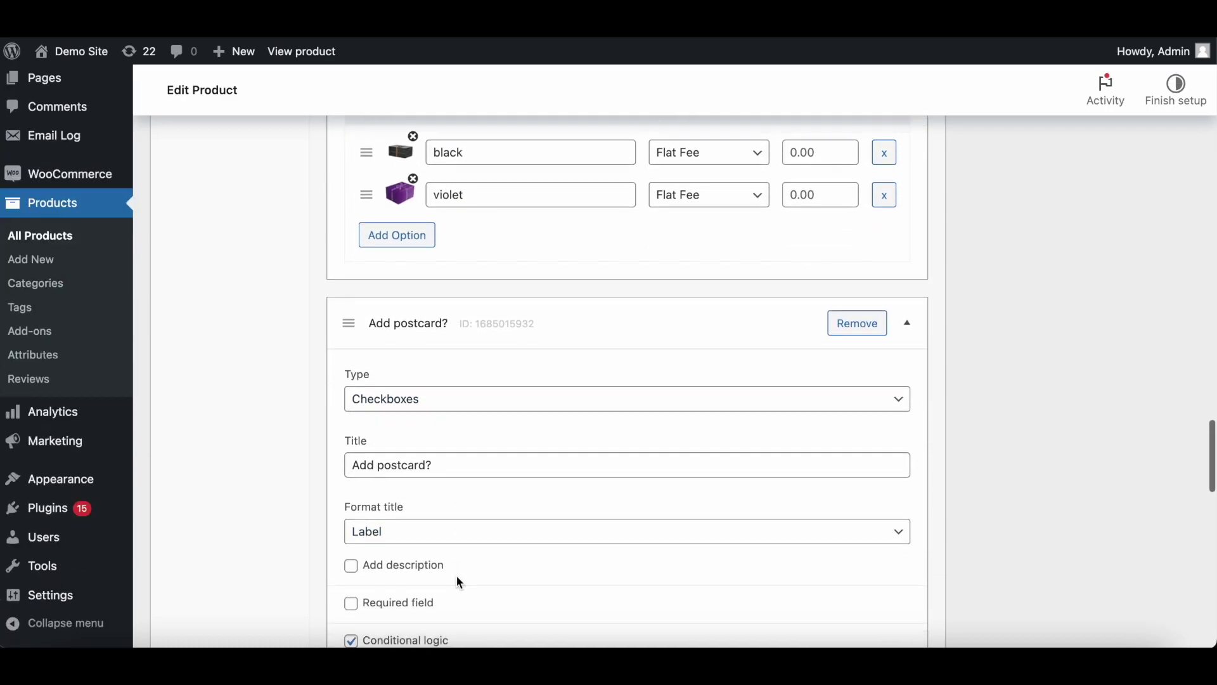
scroll(460, 584, down, 2)
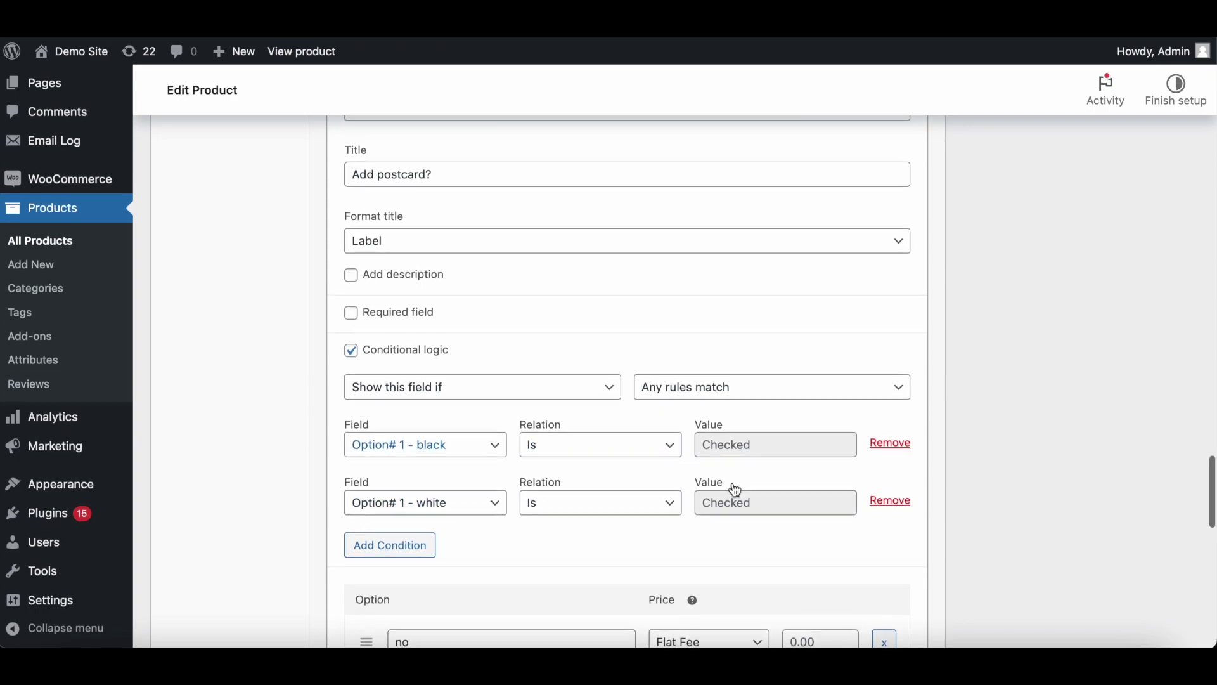
scroll(736, 490, up, 1)
scroll(735, 490, down, 2)
scroll(735, 489, down, 2)
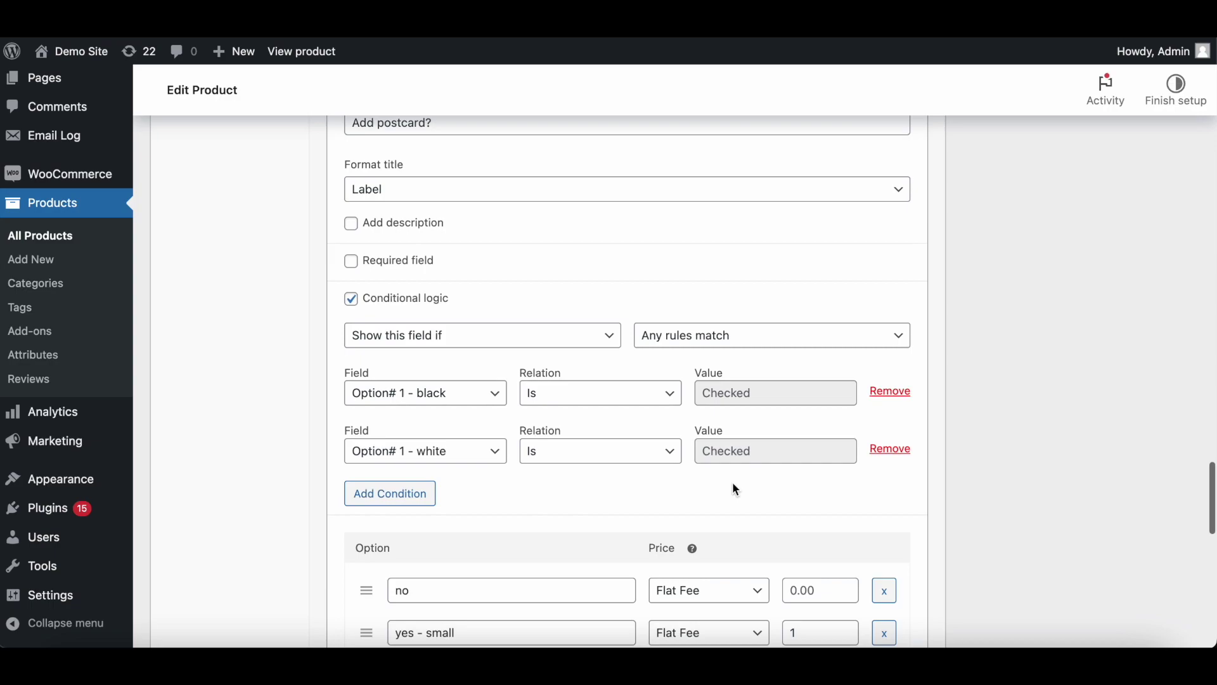
click(370, 405)
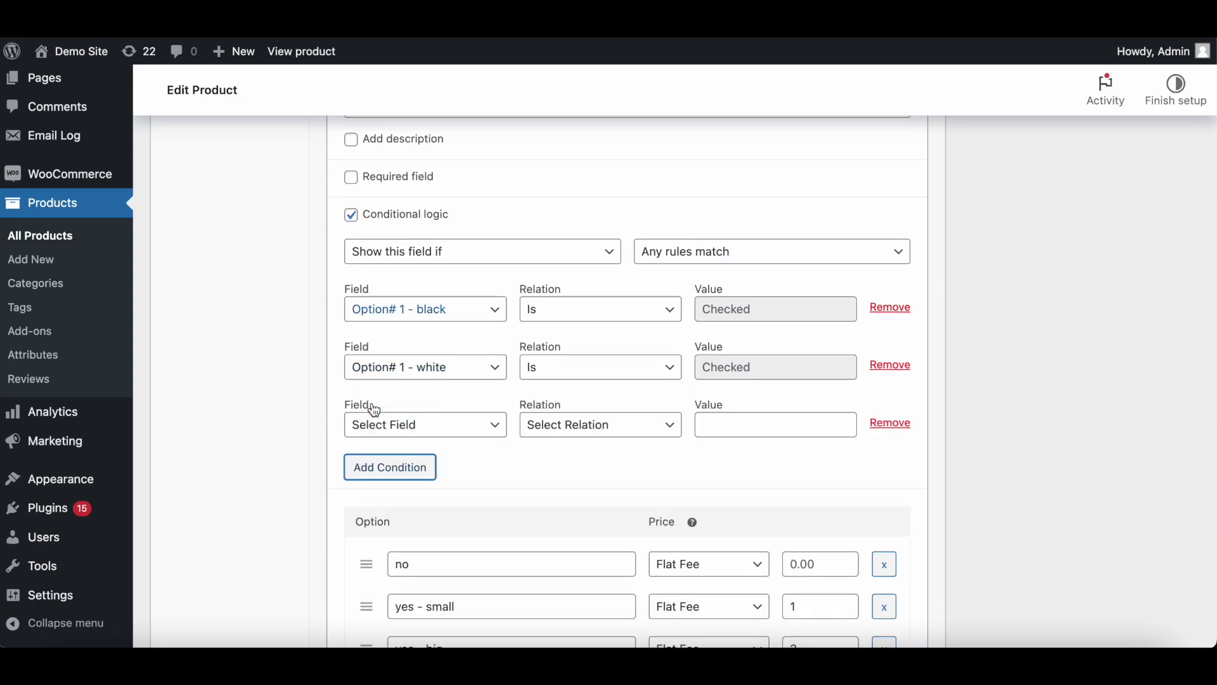
click(389, 428)
scroll(444, 502, down, 1)
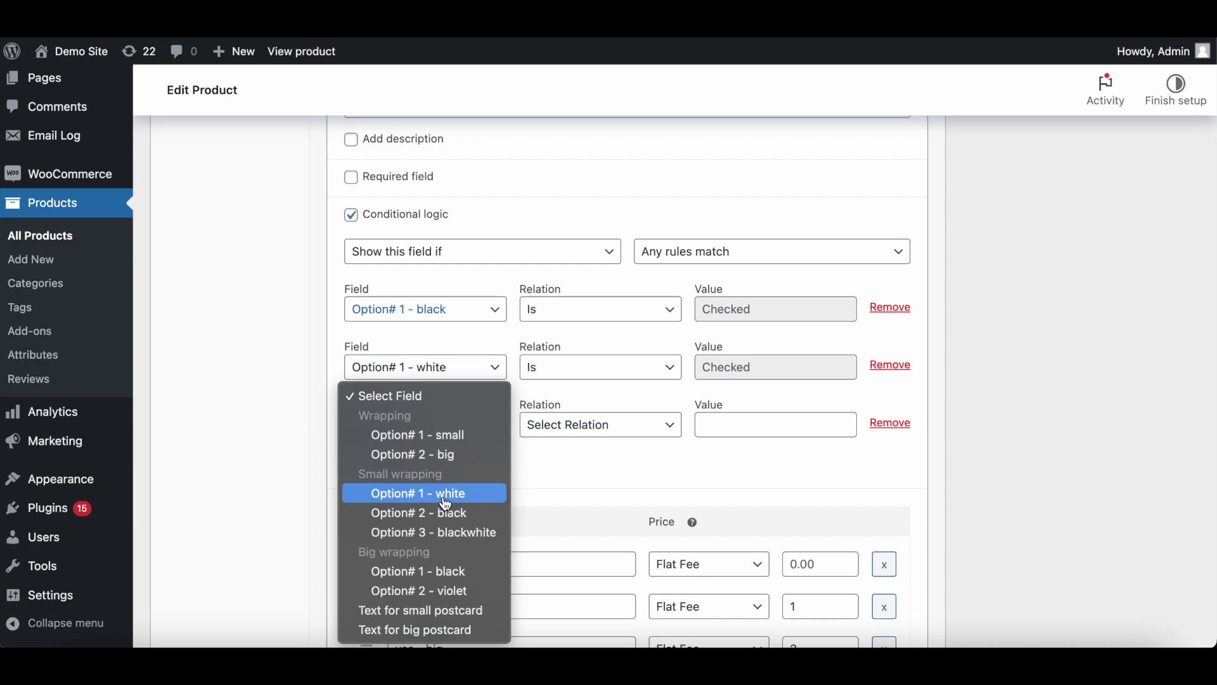
click(444, 494)
- Add two more Add postcard? conditions, for Small wrapping Option# 2 - black and Option# 3 - blackwhite
click(391, 465)
click(411, 483)
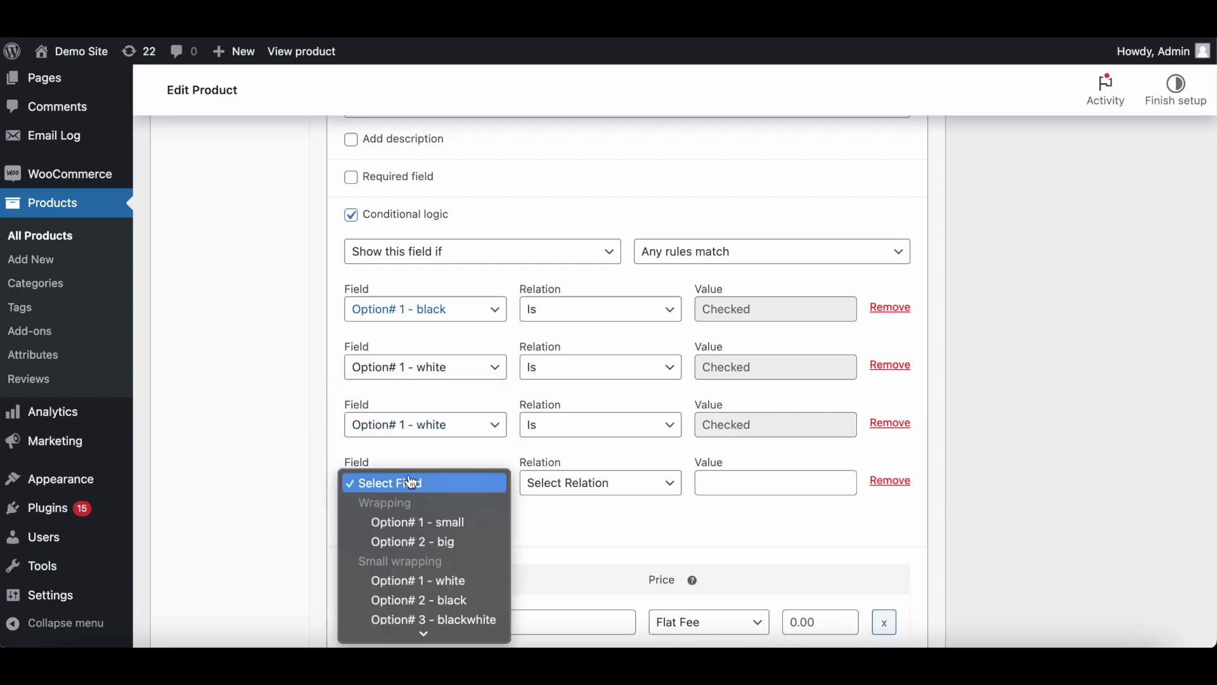
click(418, 600)
click(389, 532)
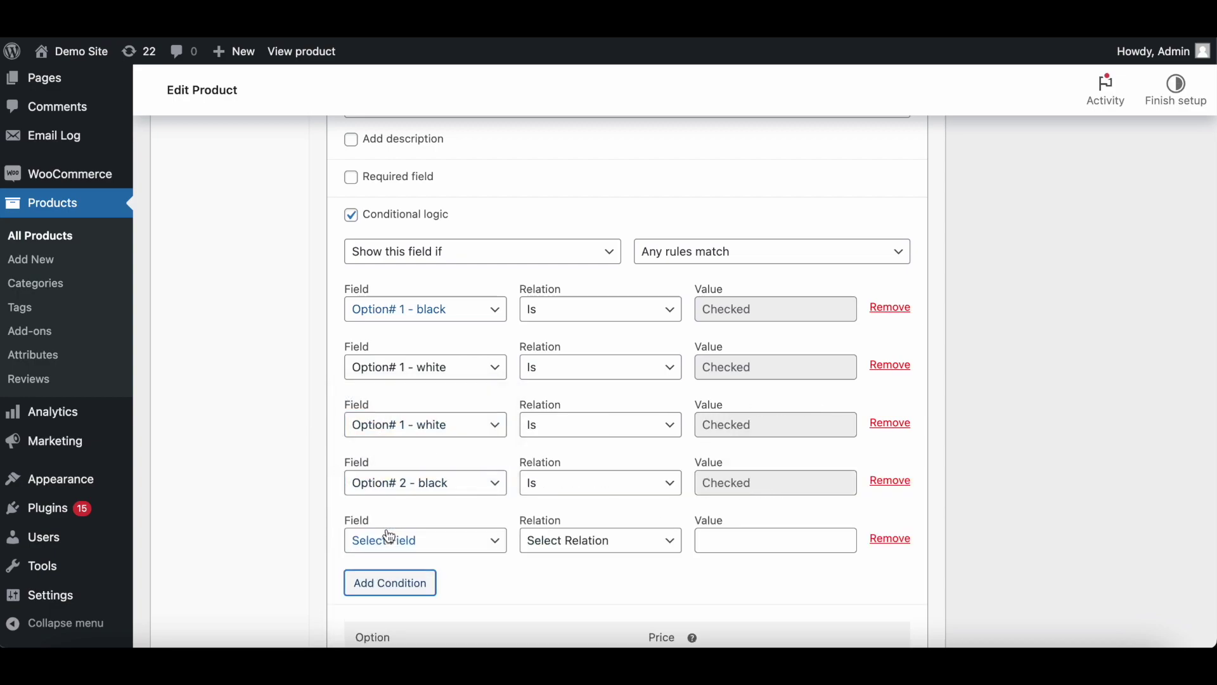
click(389, 536)
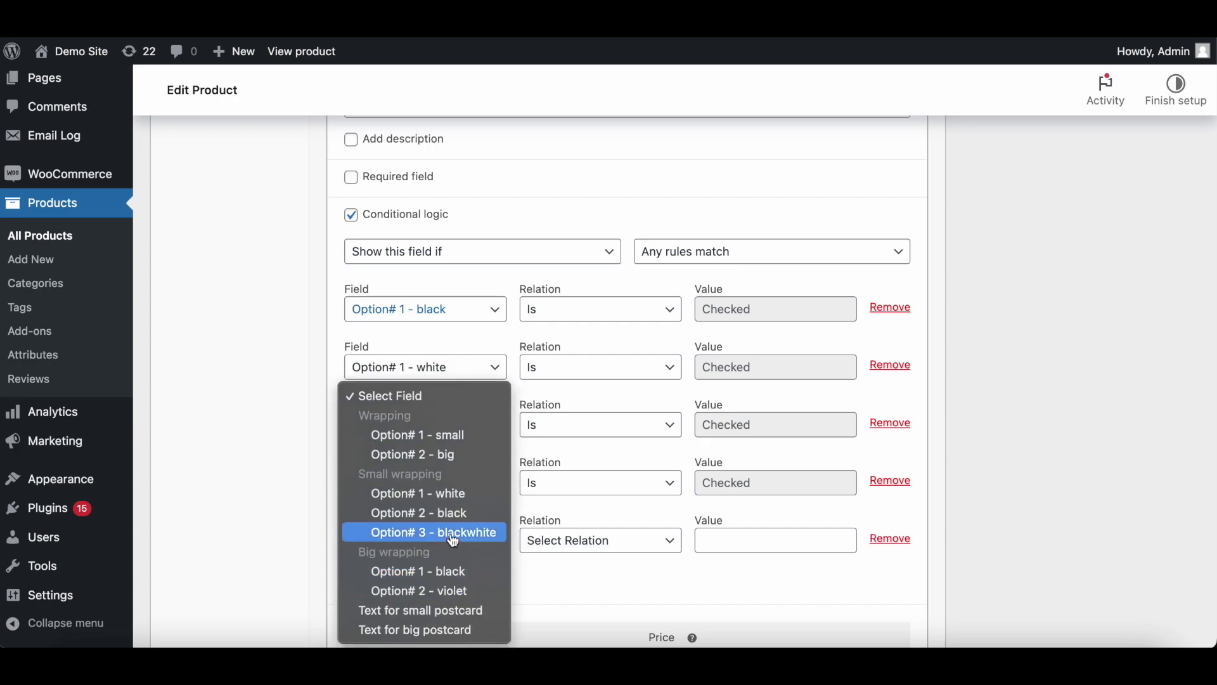
click(453, 535)
scroll(1038, 461, down, 1)
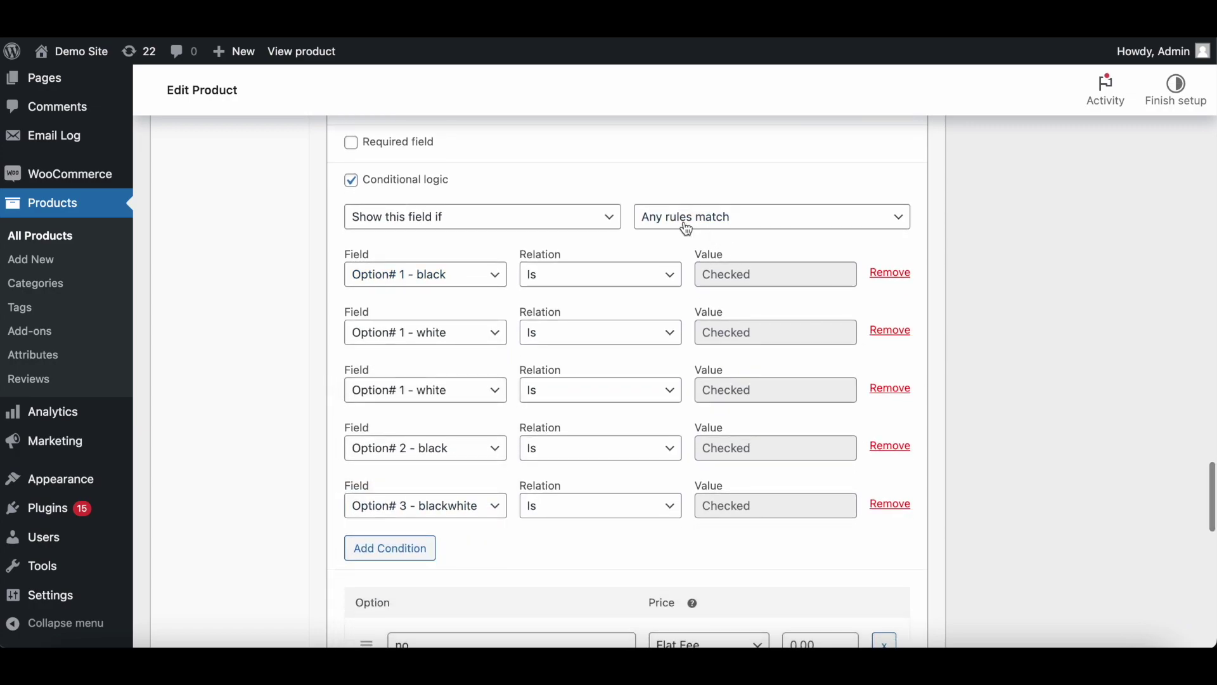
- Enable conditional logic on the Text for small postcard field, using Option# 2 - yes - small, and compare it with the postcard options
scroll(720, 457, down, 3)
scroll(721, 457, down, 4)
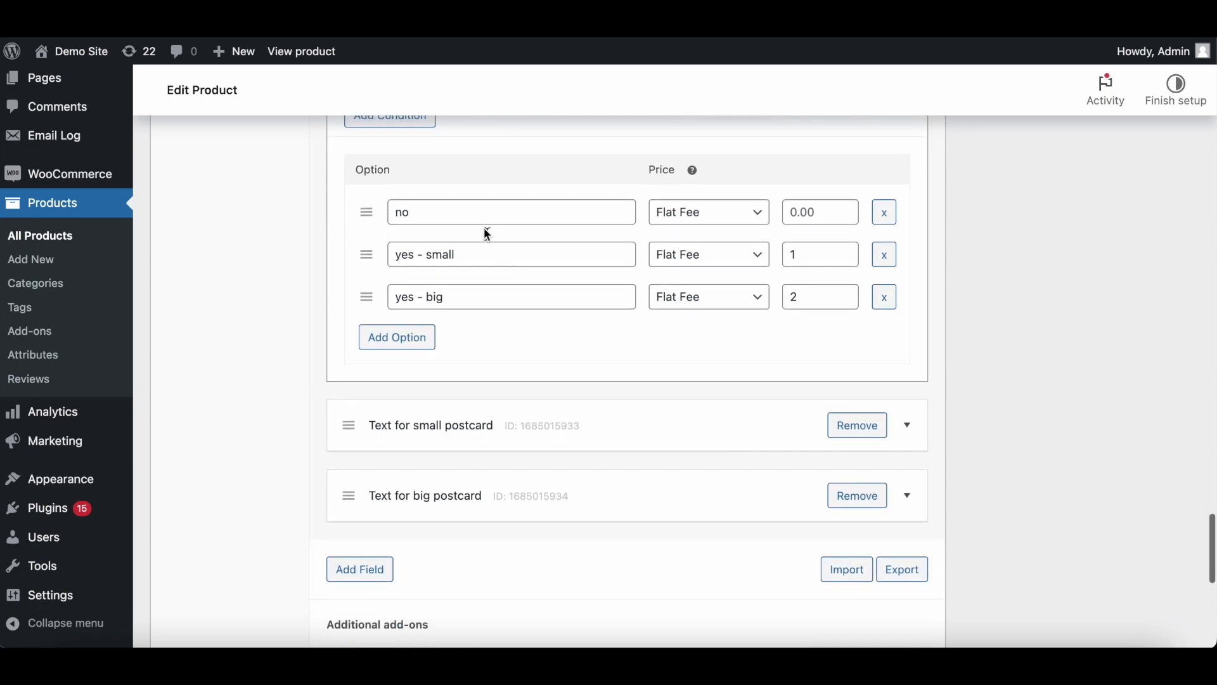
scroll(561, 342, down, 1)
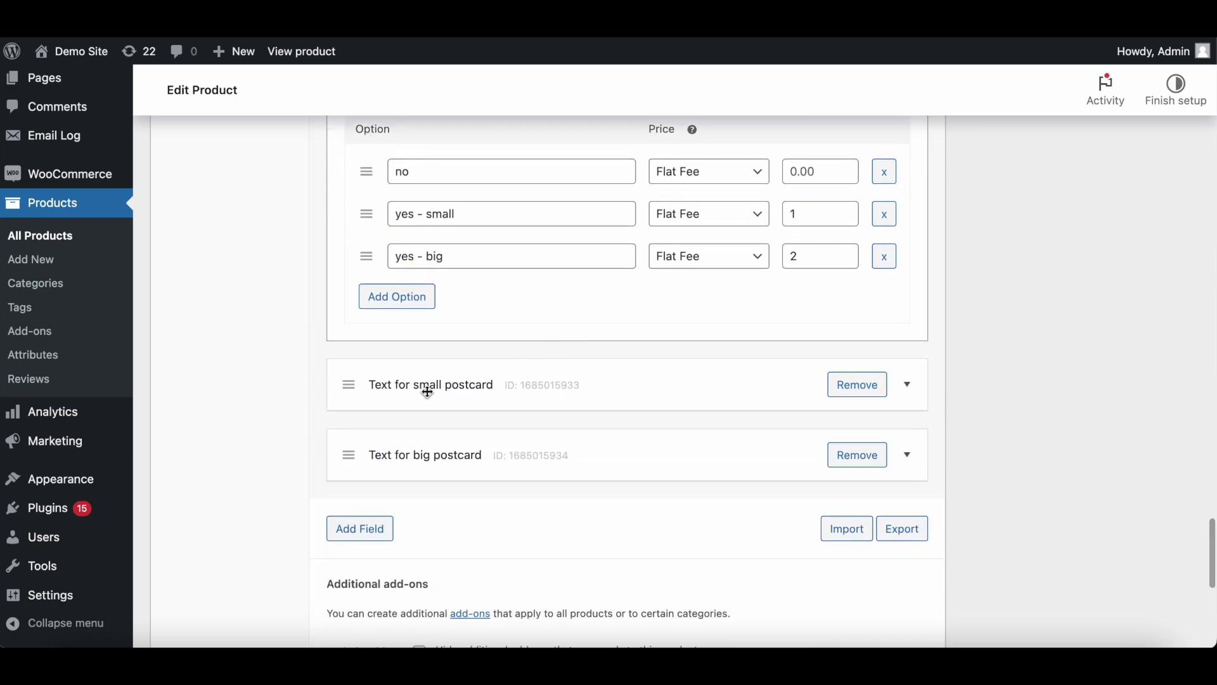
click(432, 370)
scroll(495, 429, down, 6)
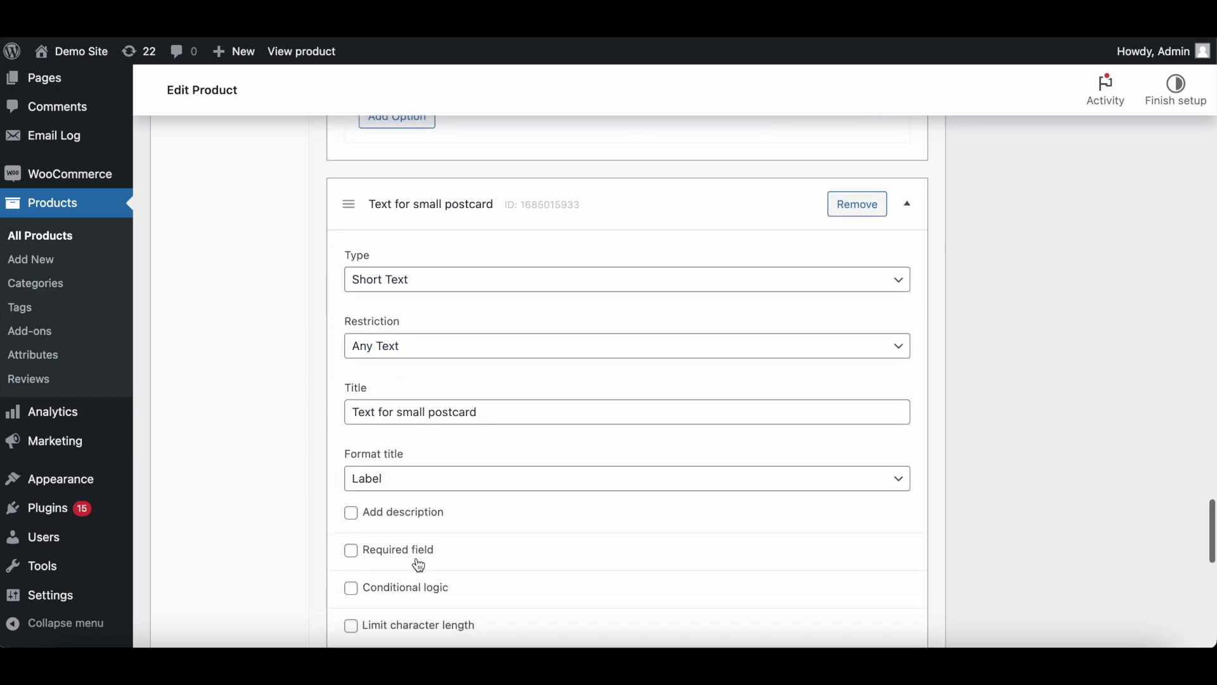
click(416, 536)
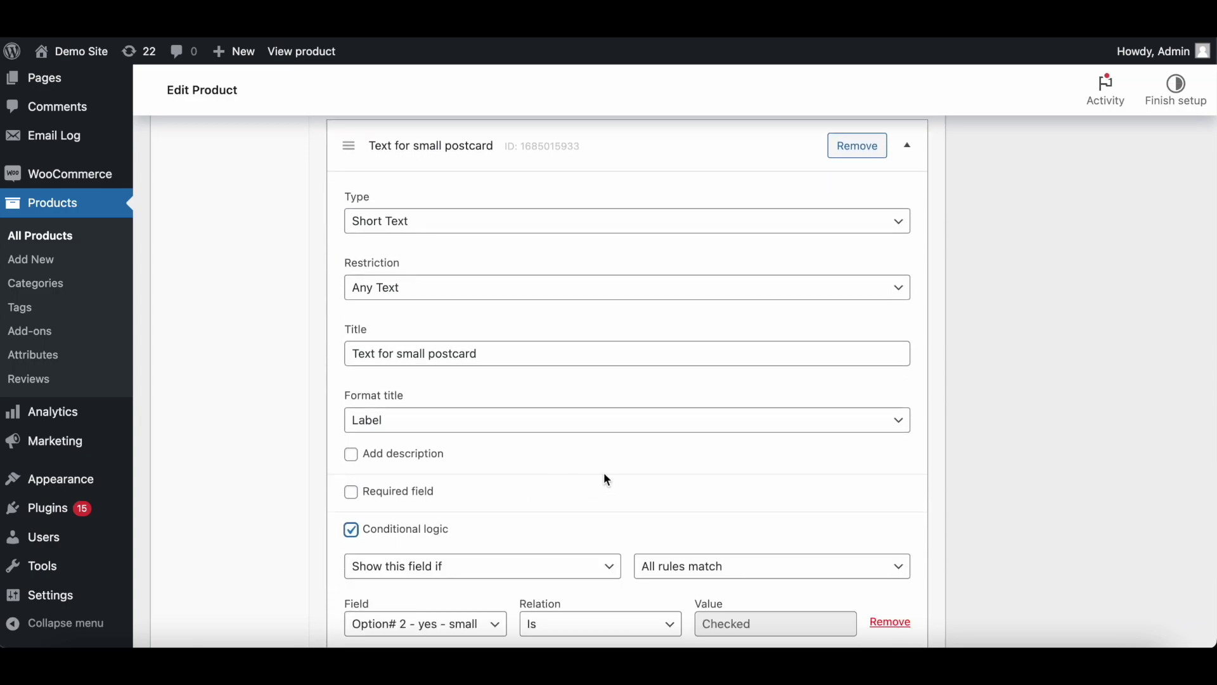
scroll(607, 480, up, 6)
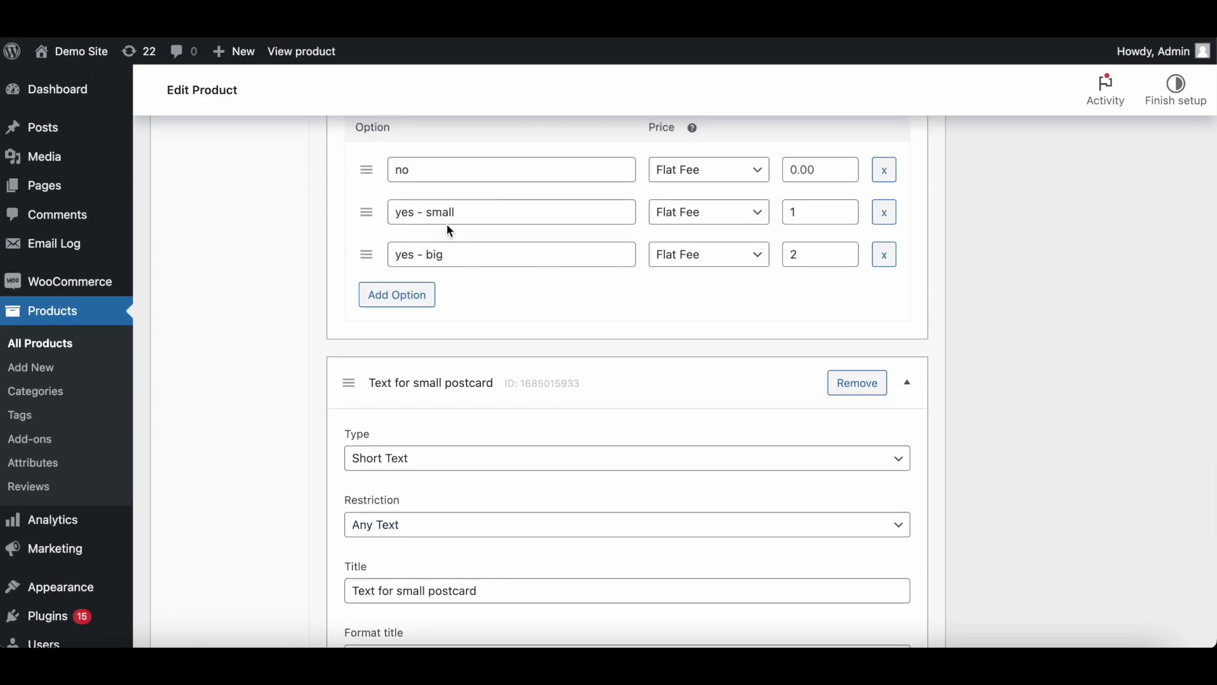
scroll(655, 462, down, 10)
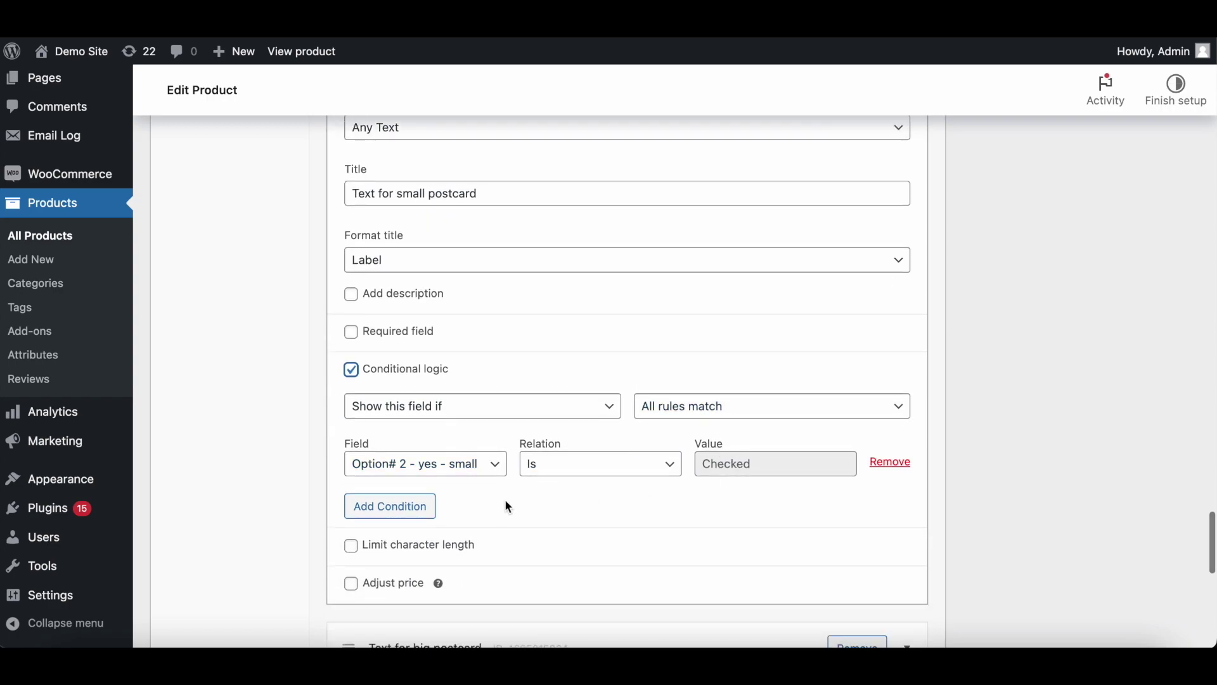
- Expand the Text for big postcard field and enable its conditional logic, using Option# 3 - yes - big
scroll(506, 506, down, 4)
click(488, 480)
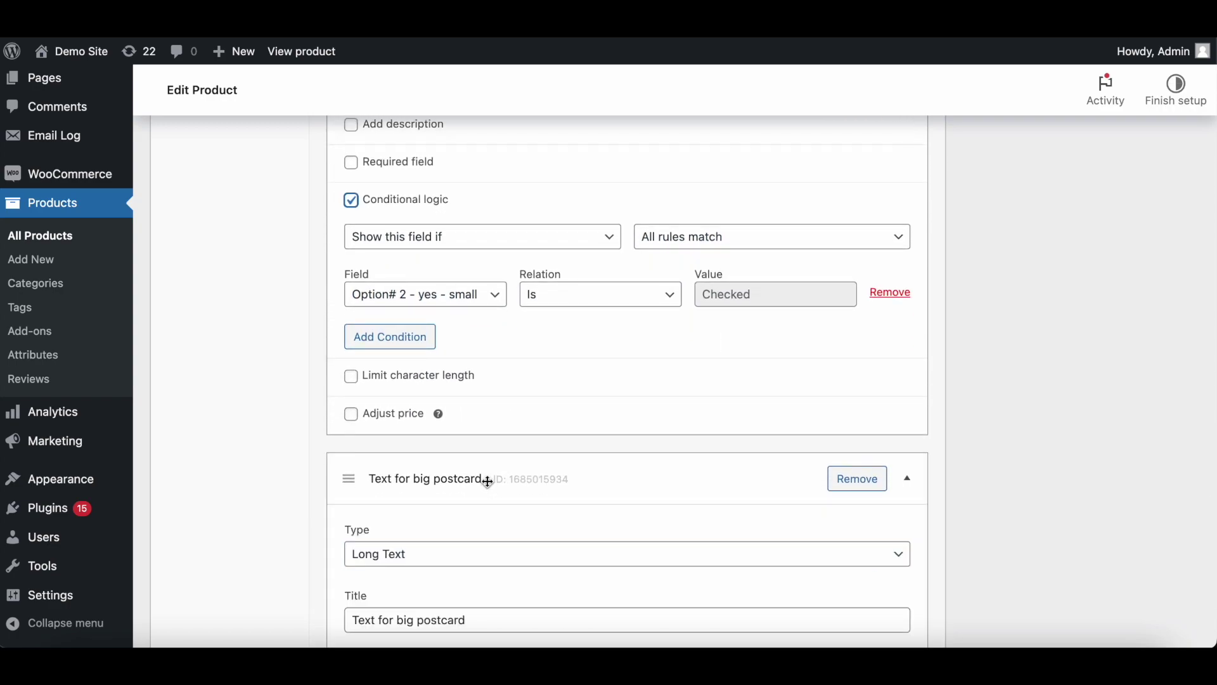
scroll(487, 480, down, 9)
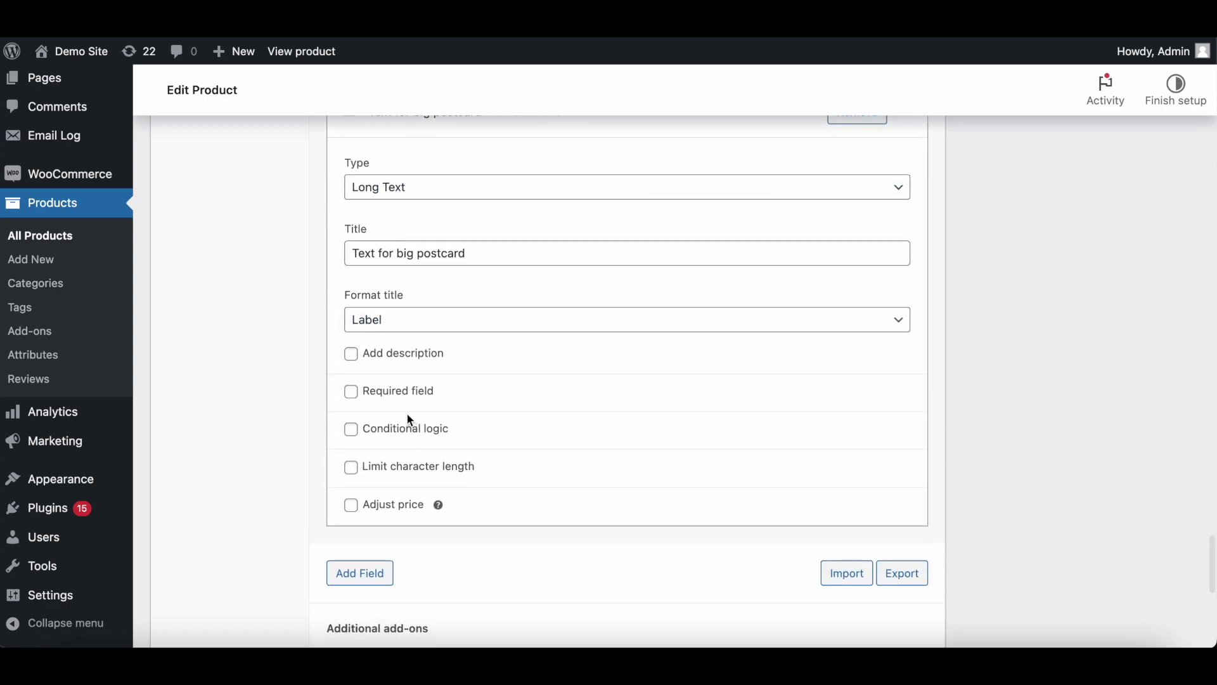
click(409, 425)
scroll(425, 587, down, 2)
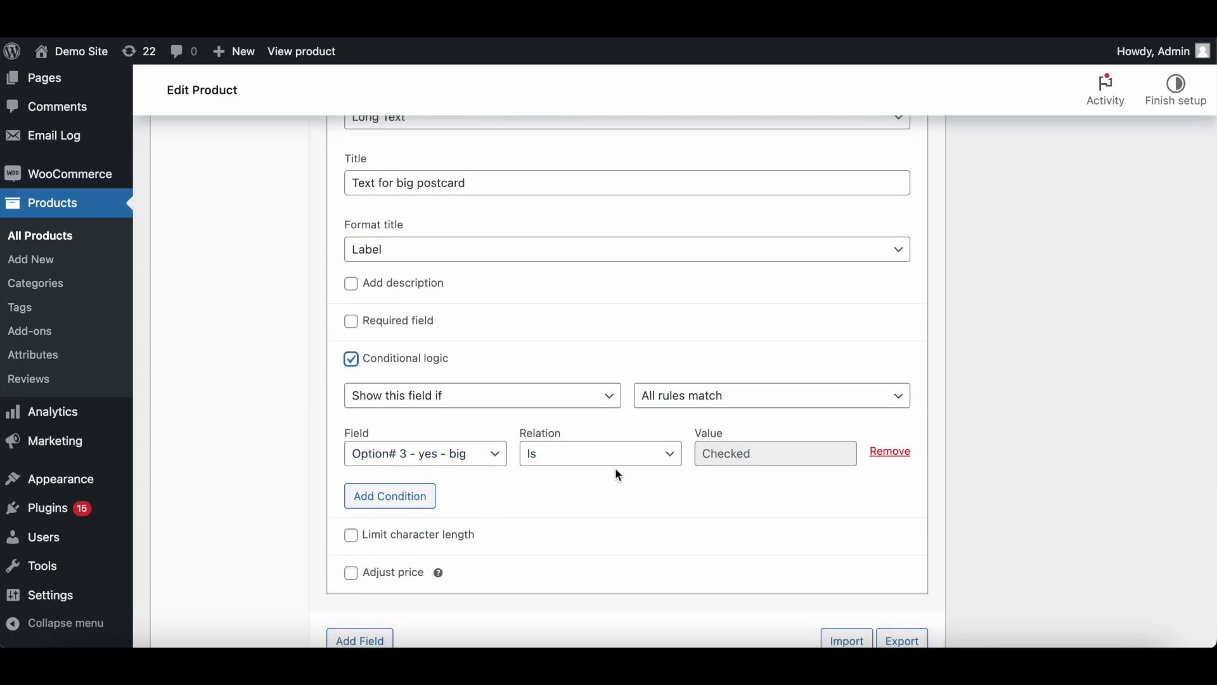
- Update the Hoodie with Logo product and open its store page at the Wrapping options
scroll(535, 492, up, 20)
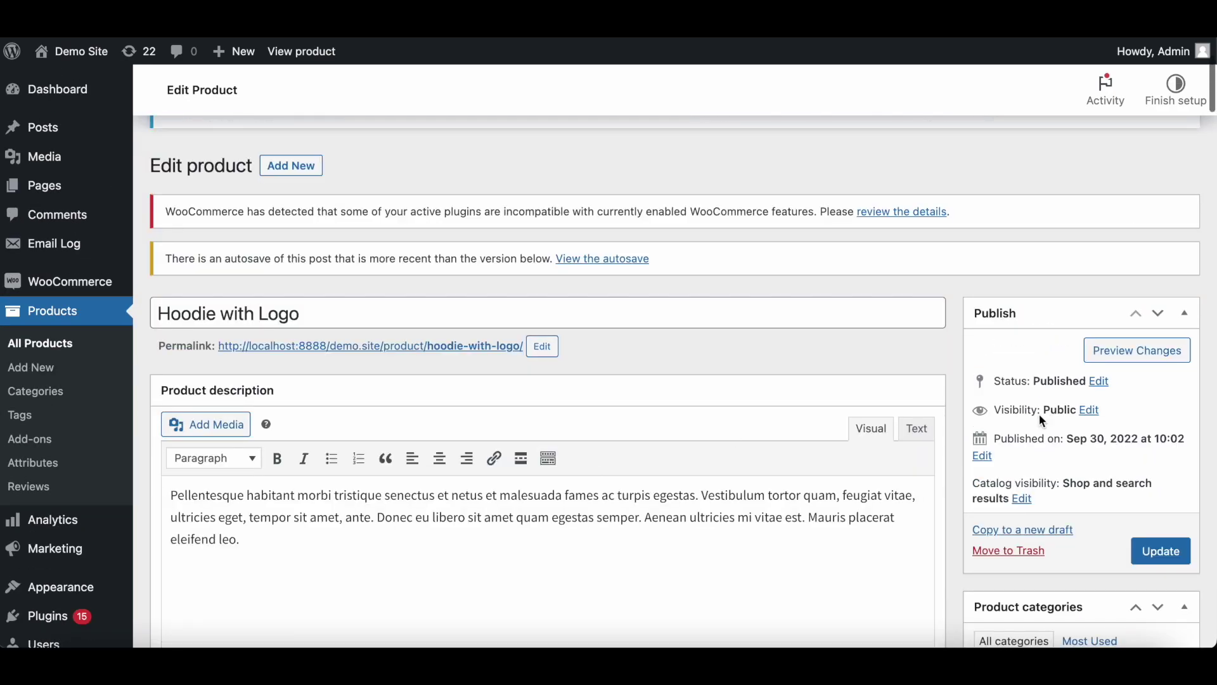
click(1159, 549)
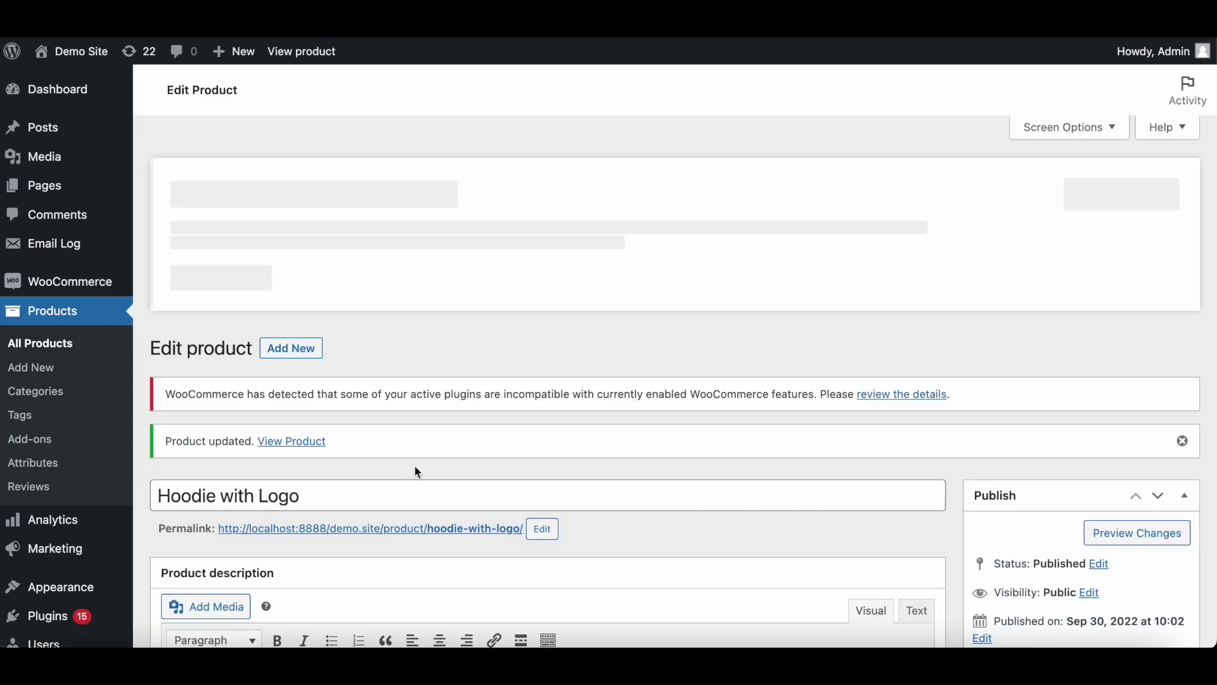
click(416, 531)
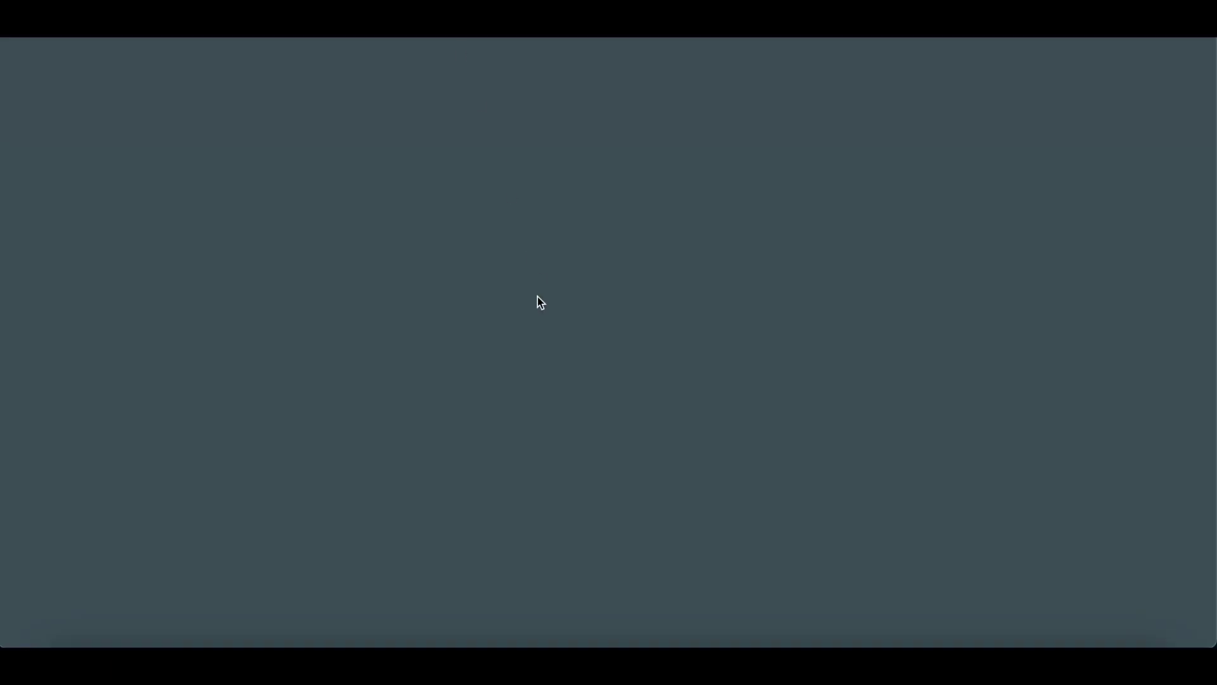
scroll(537, 296, down, 3)
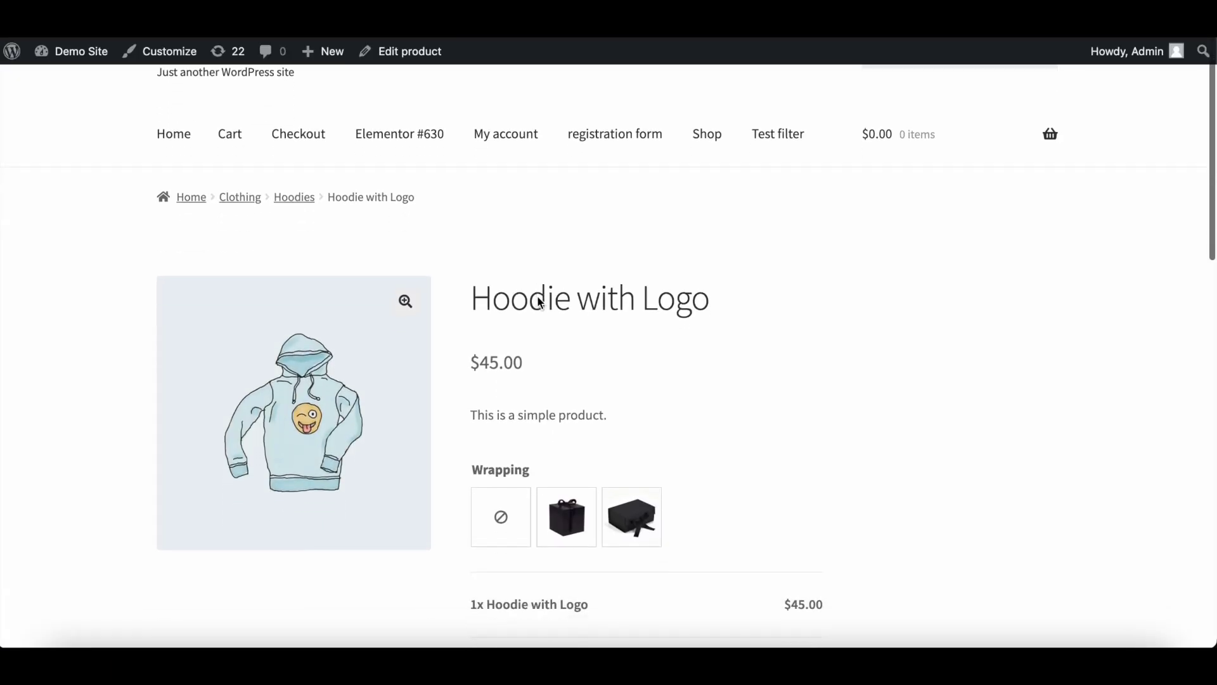
- Choose small wrapping in white and the small postcard on the hoodie's store page
click(568, 385)
scroll(758, 310, down, 2)
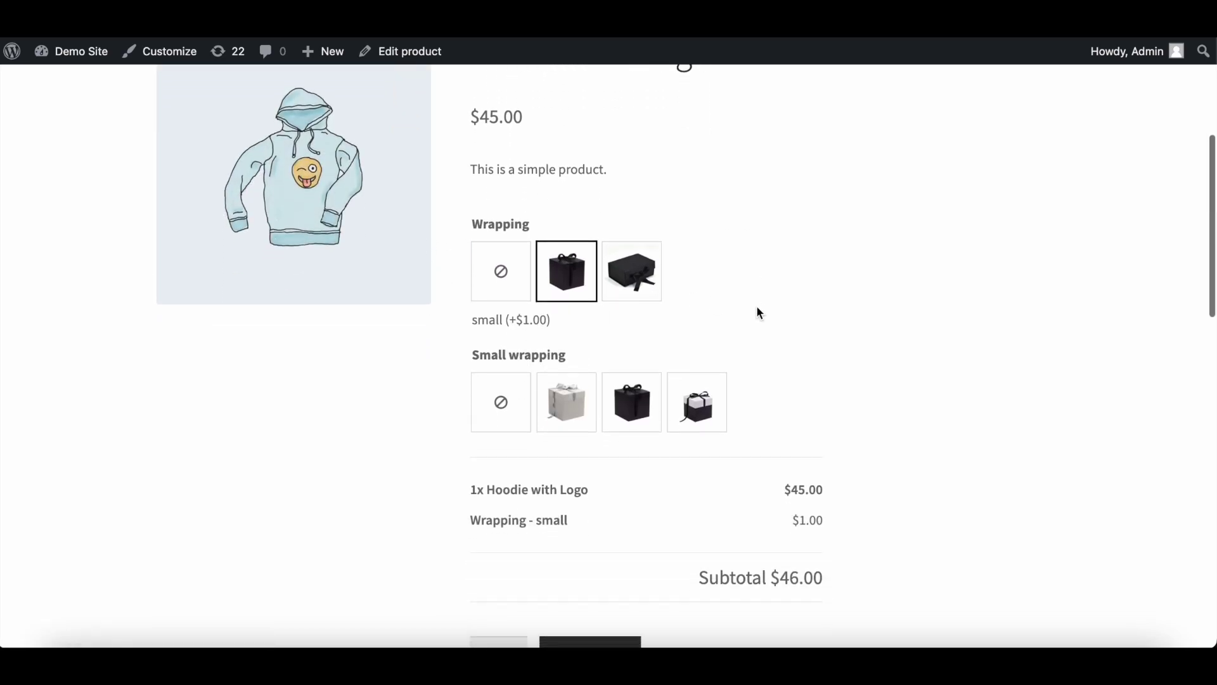
click(566, 396)
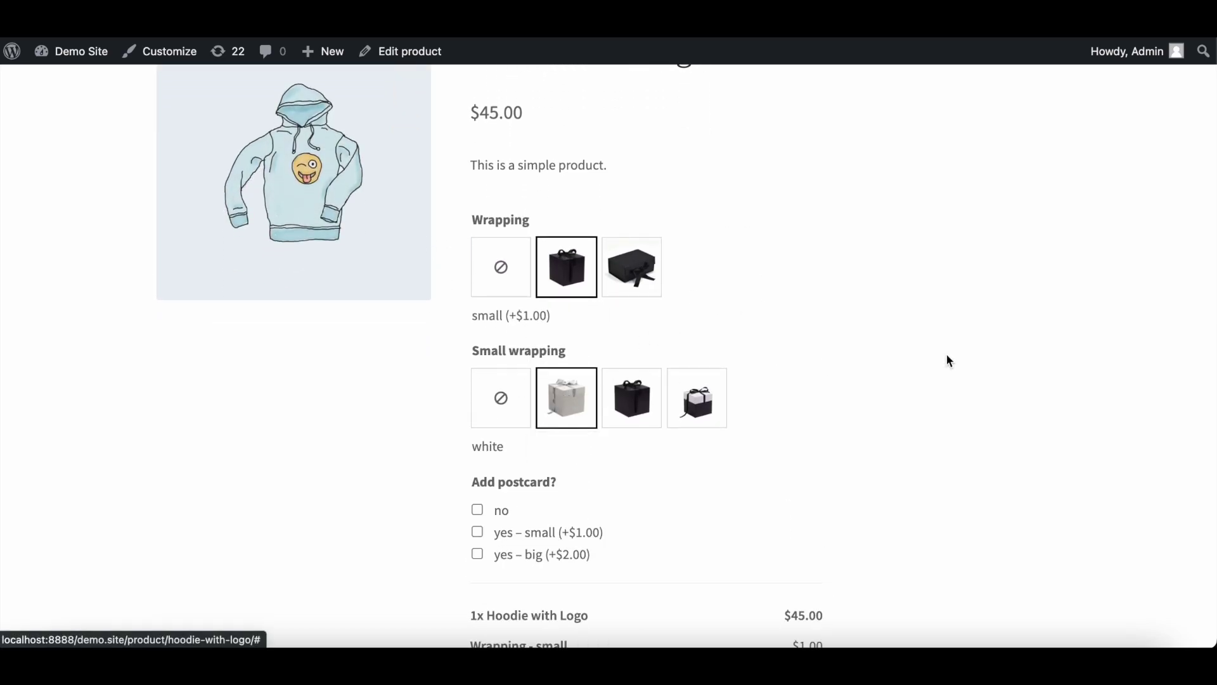
scroll(942, 356, down, 1)
click(525, 439)
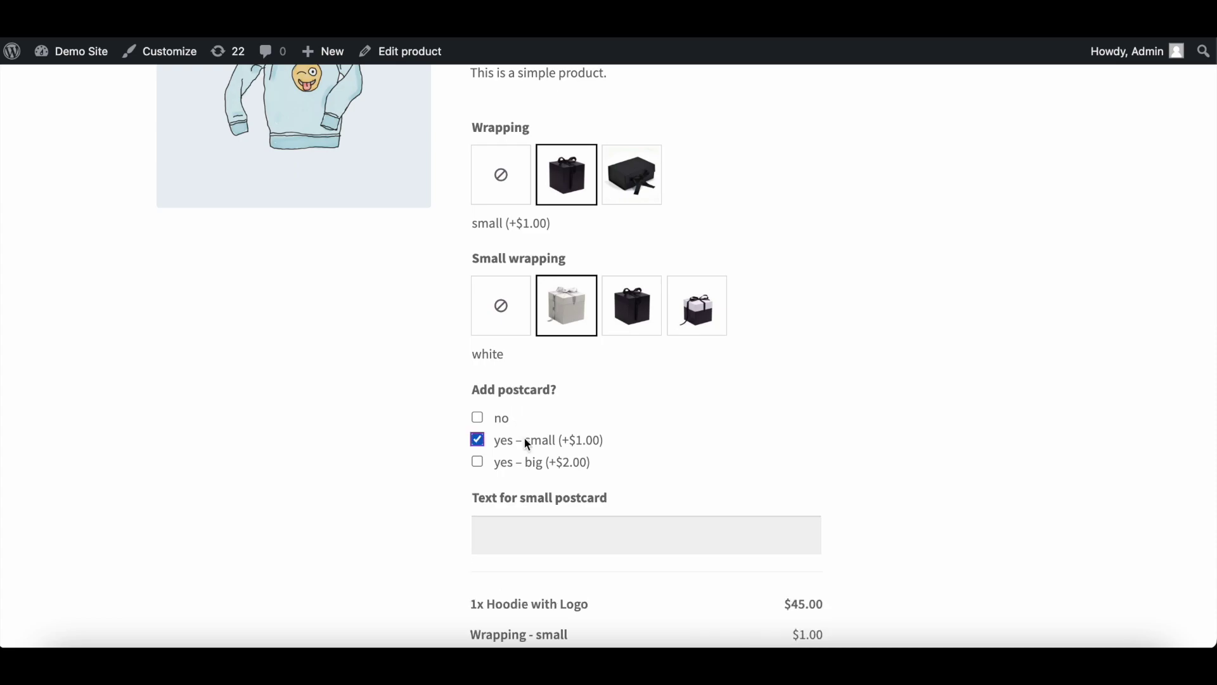
- Clear the small postcard option and choose the big postcard to test its text field
scroll(539, 456, down, 1)
click(557, 482)
click(521, 406)
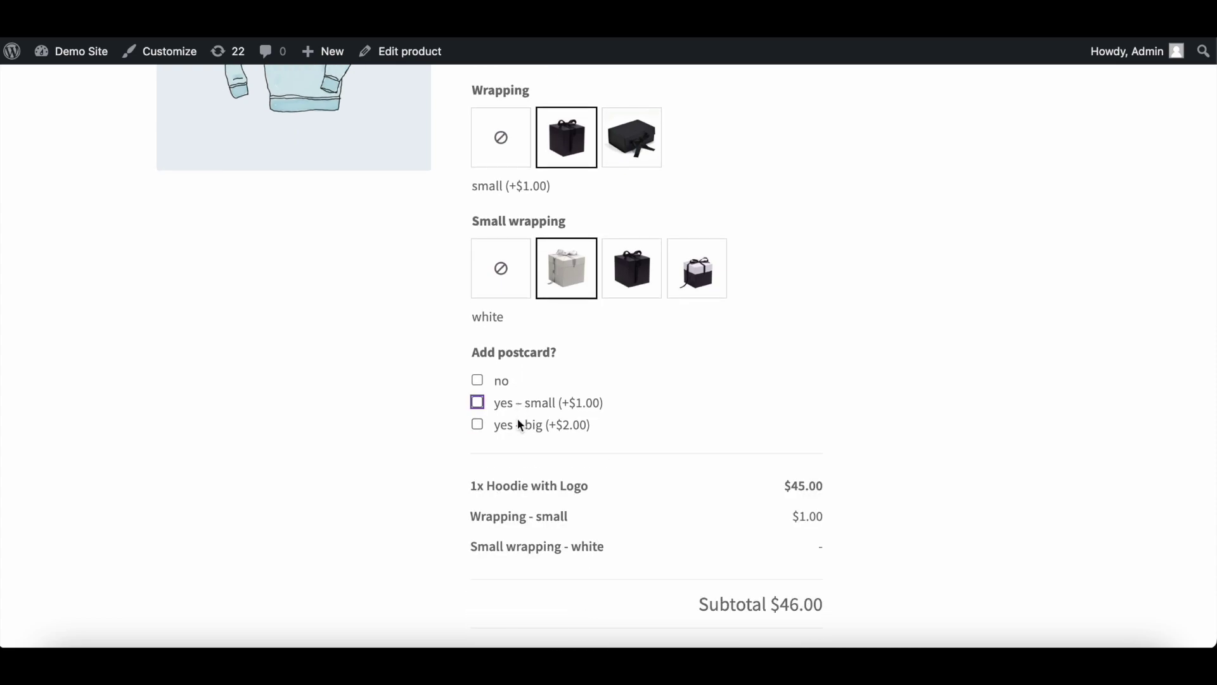
click(523, 430)
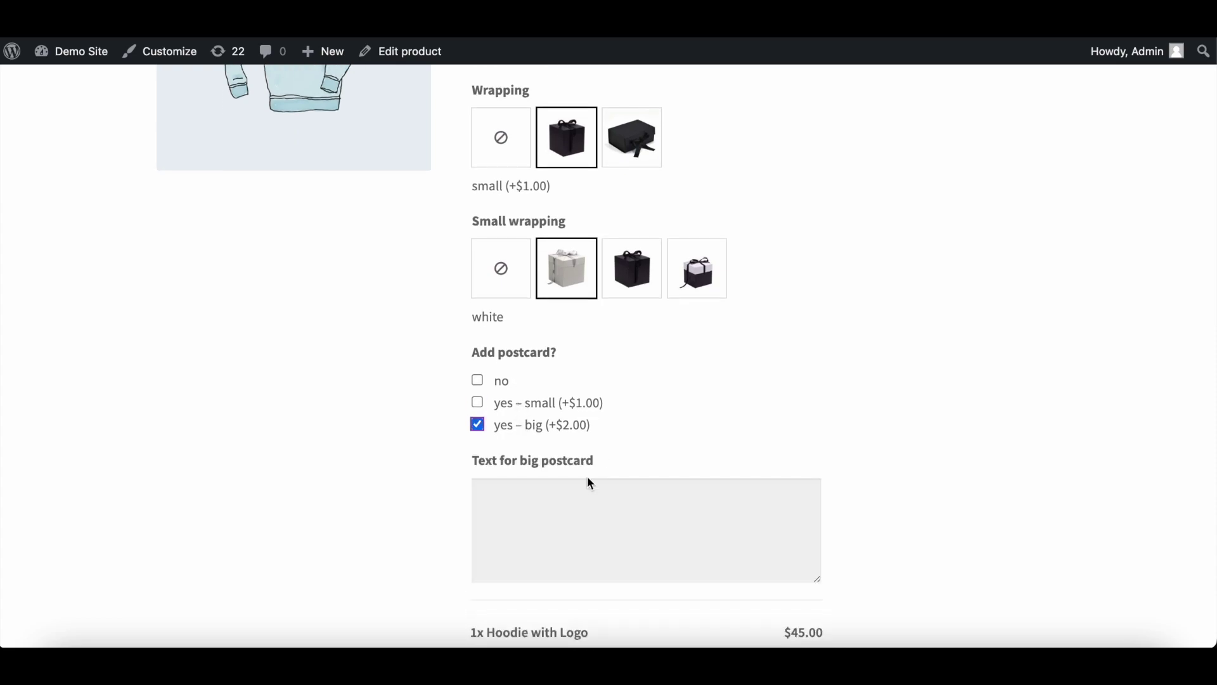
click(518, 435)
scroll(516, 431, down, 3)
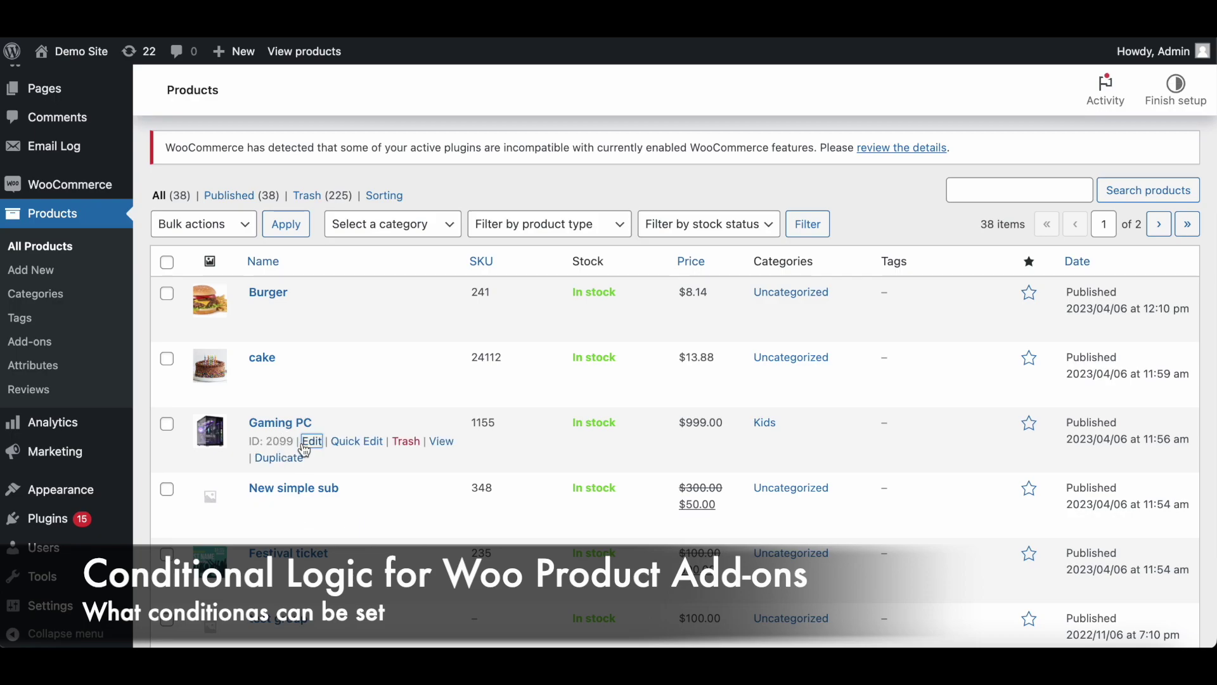
- Open the Gaming PC product from the product list and view the GPU options on its store page
click(311, 441)
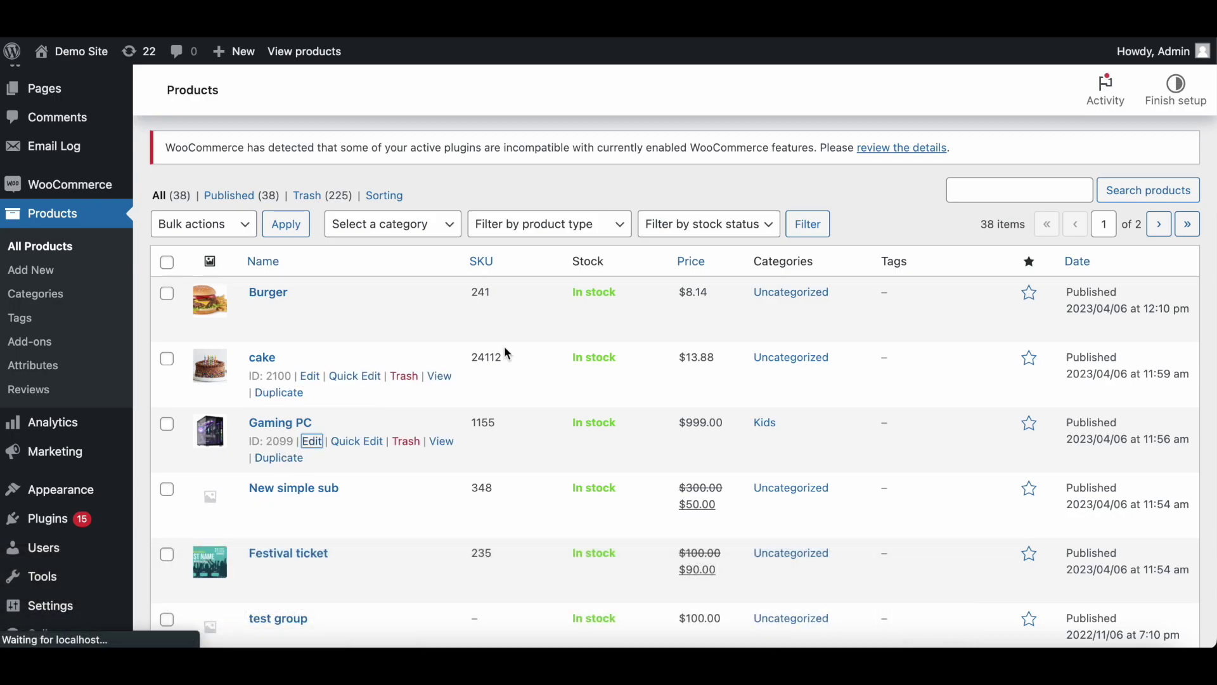
scroll(506, 349, down, 5)
scroll(505, 349, up, 2)
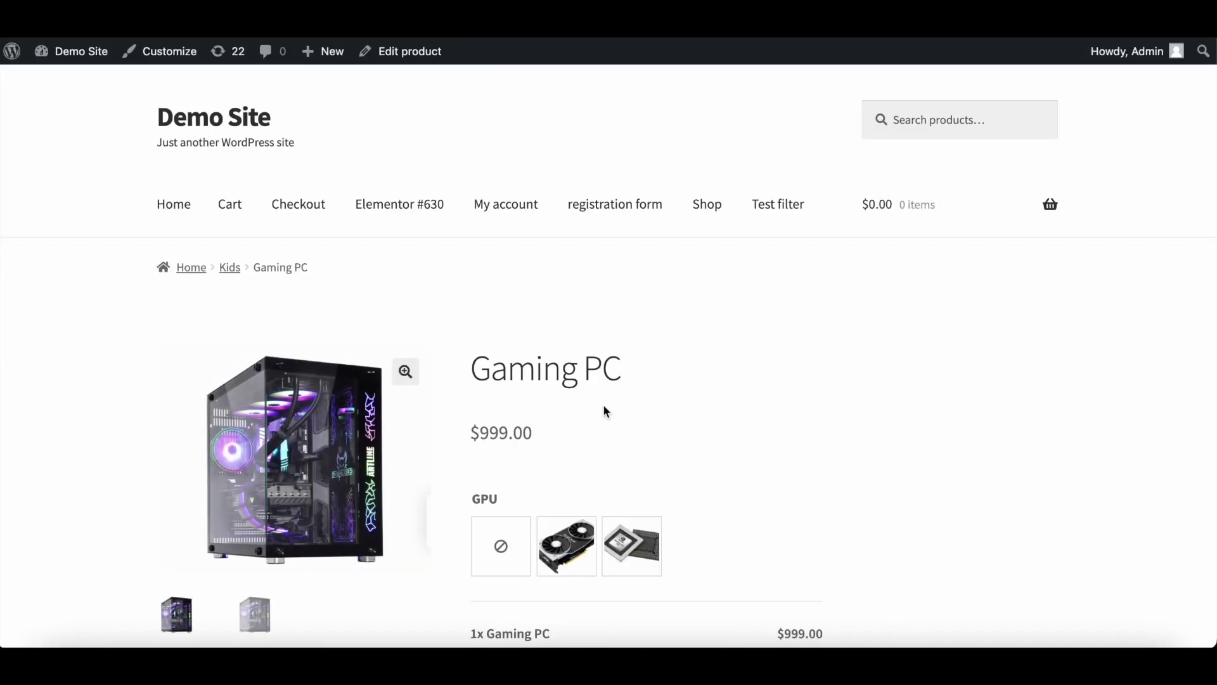
scroll(603, 404, down, 2)
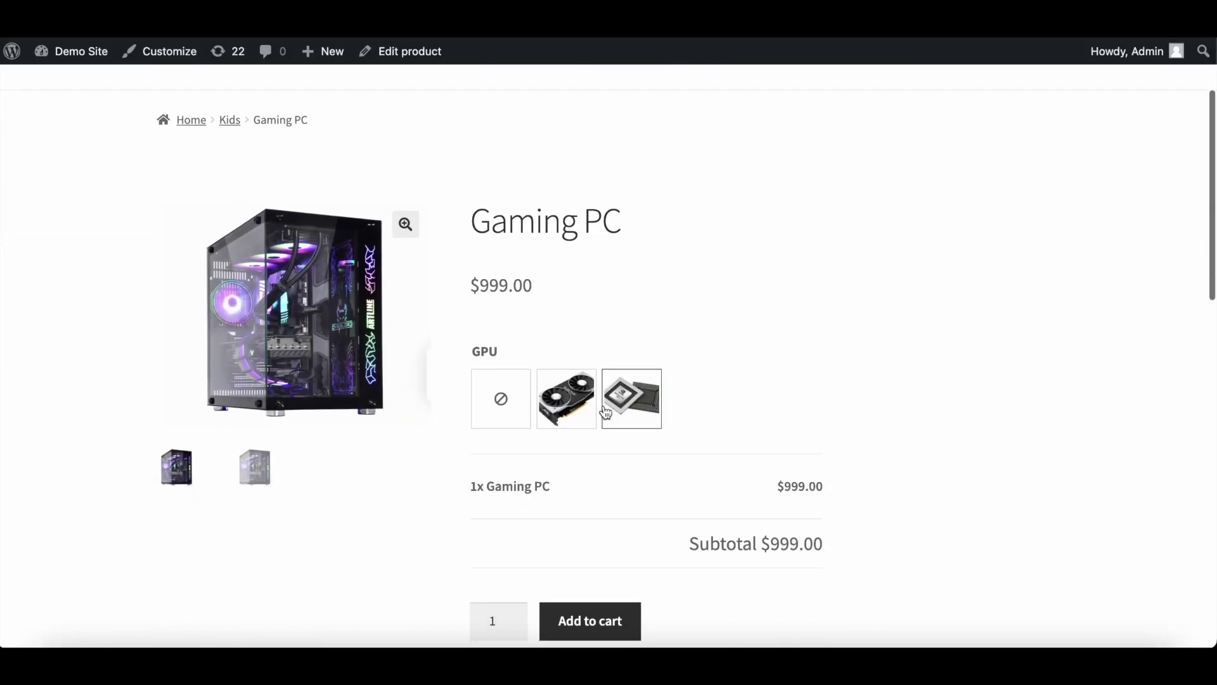
- Choose a discrete GPU, the AMD Radeon RX 6700 XT and the Intel Core i5-13400 CPU for the Gaming PC
click(570, 398)
scroll(736, 367, down, 3)
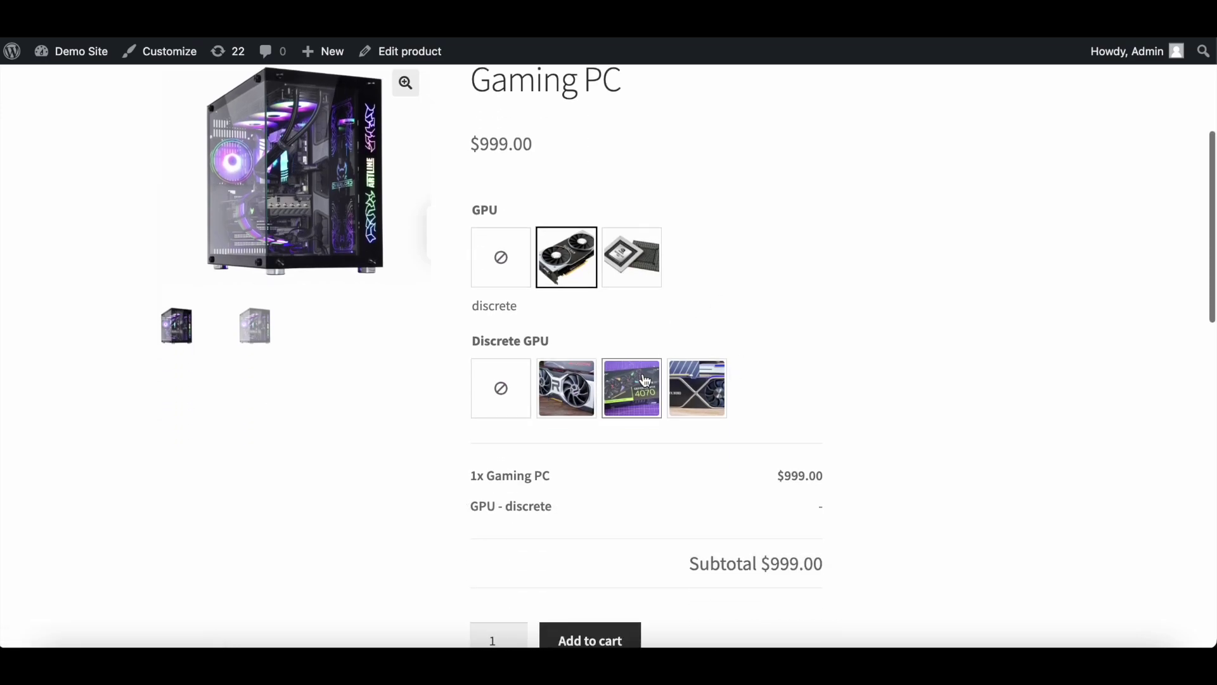
click(566, 396)
scroll(566, 395, down, 1)
click(566, 456)
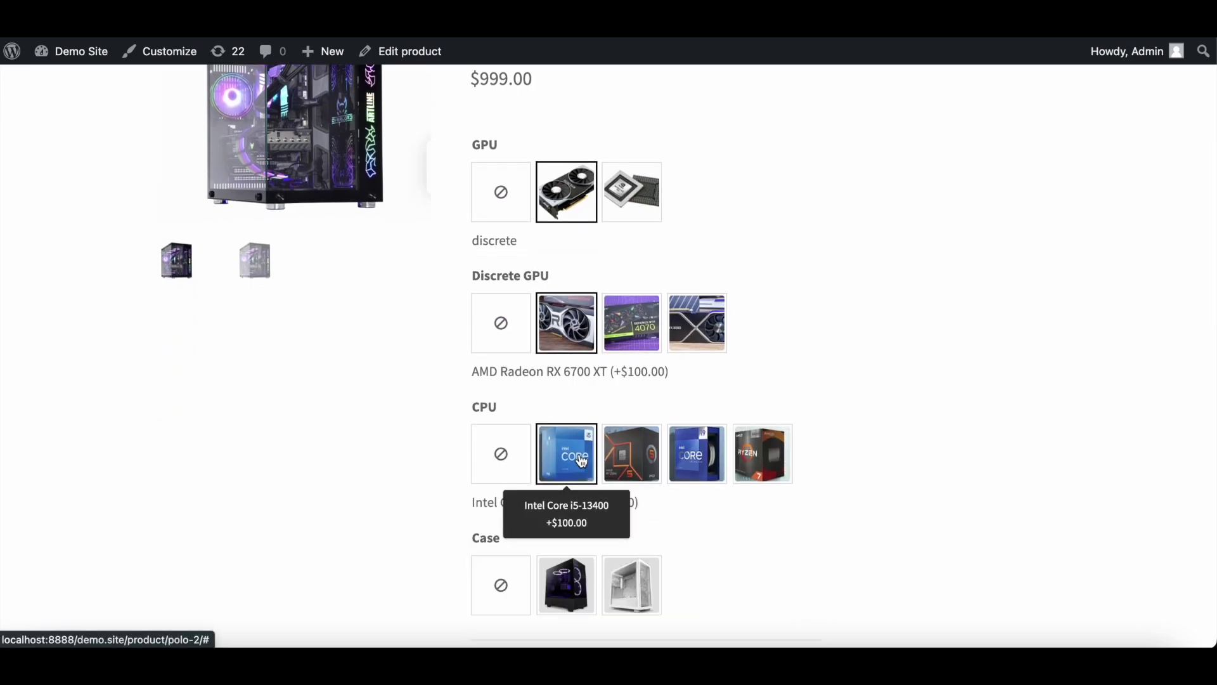
scroll(564, 508, down, 2)
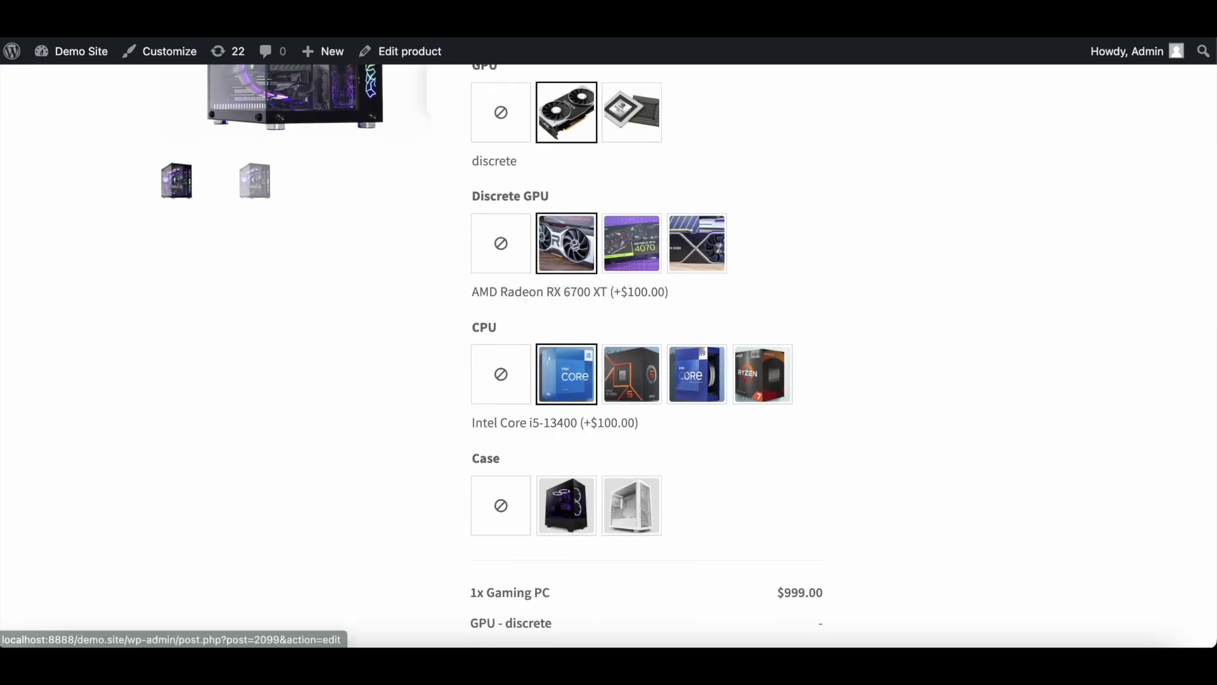
- Open the Gaming PC product for editing and examine the options of its GPU add-on field
scroll(538, 270, up, 1)
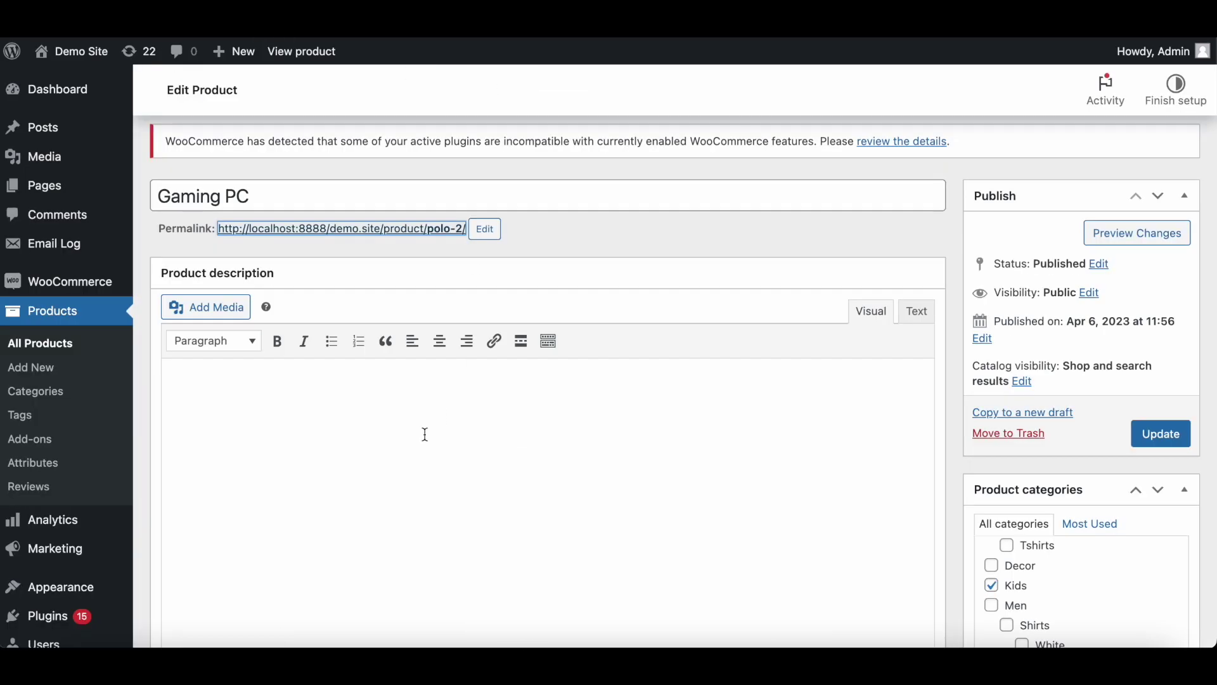
scroll(424, 433, down, 10)
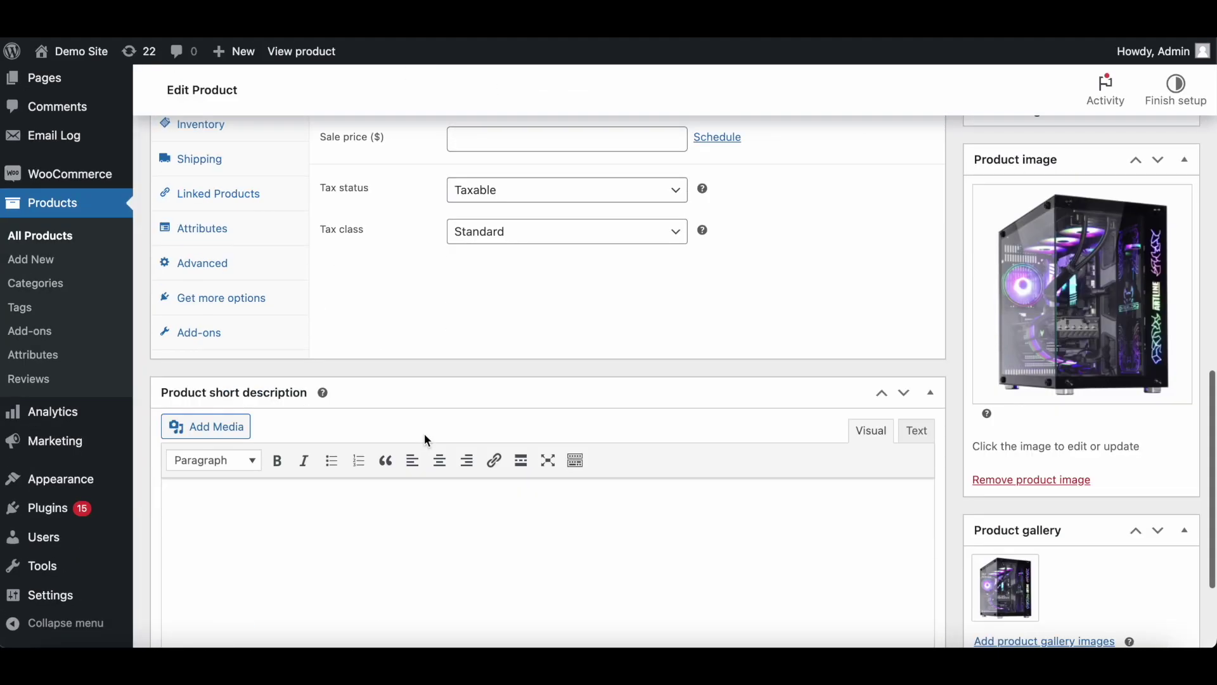
scroll(421, 435, up, 3)
click(219, 487)
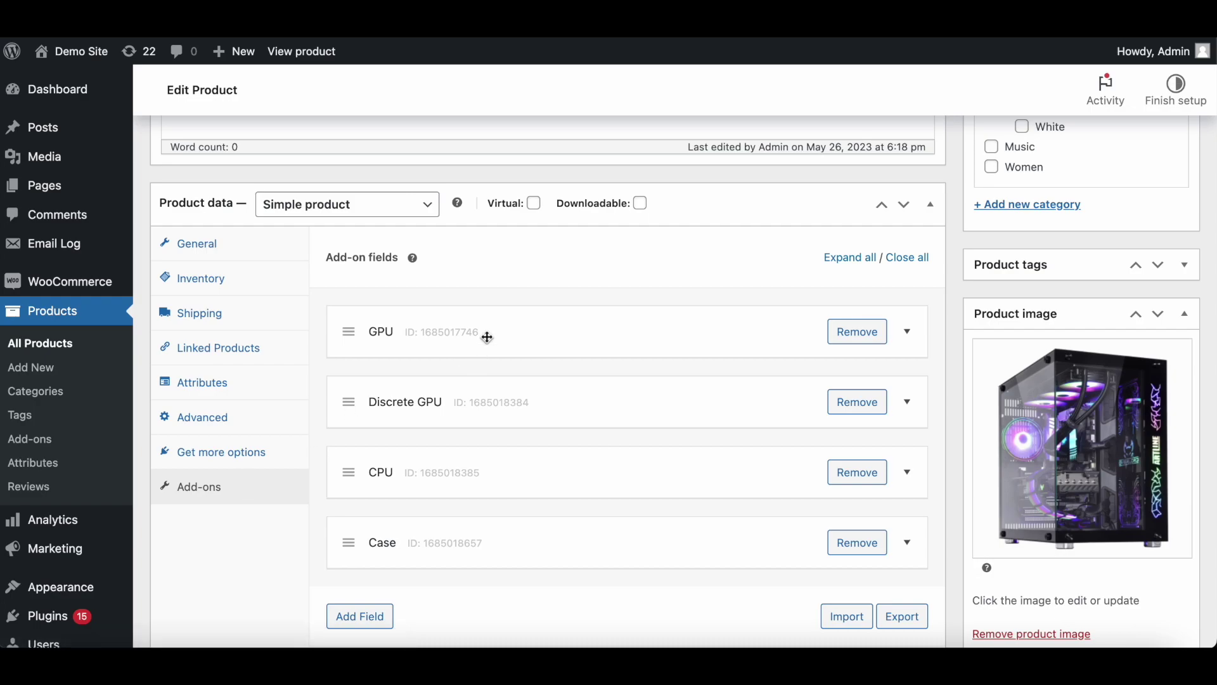
click(487, 337)
scroll(506, 489, down, 5)
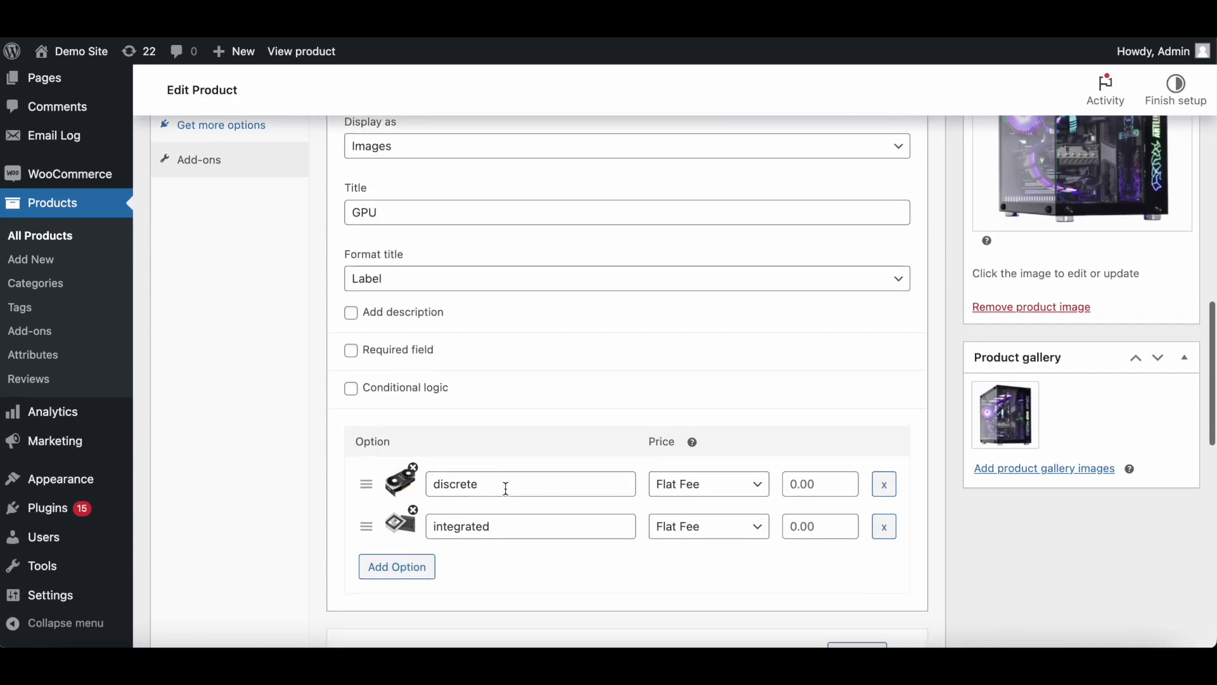
double_click(506, 469)
- Add a new add-on field of type Heading titled "What is discrete GPU?"
scroll(505, 466, down, 10)
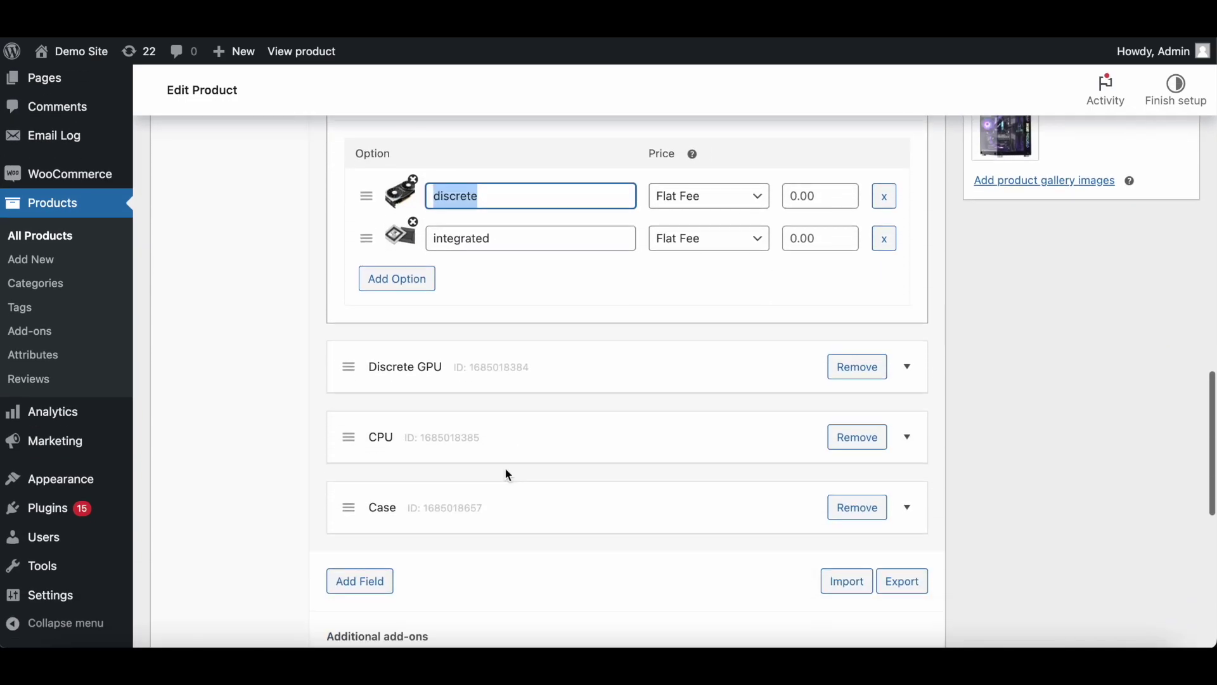
scroll(383, 228, up, 1)
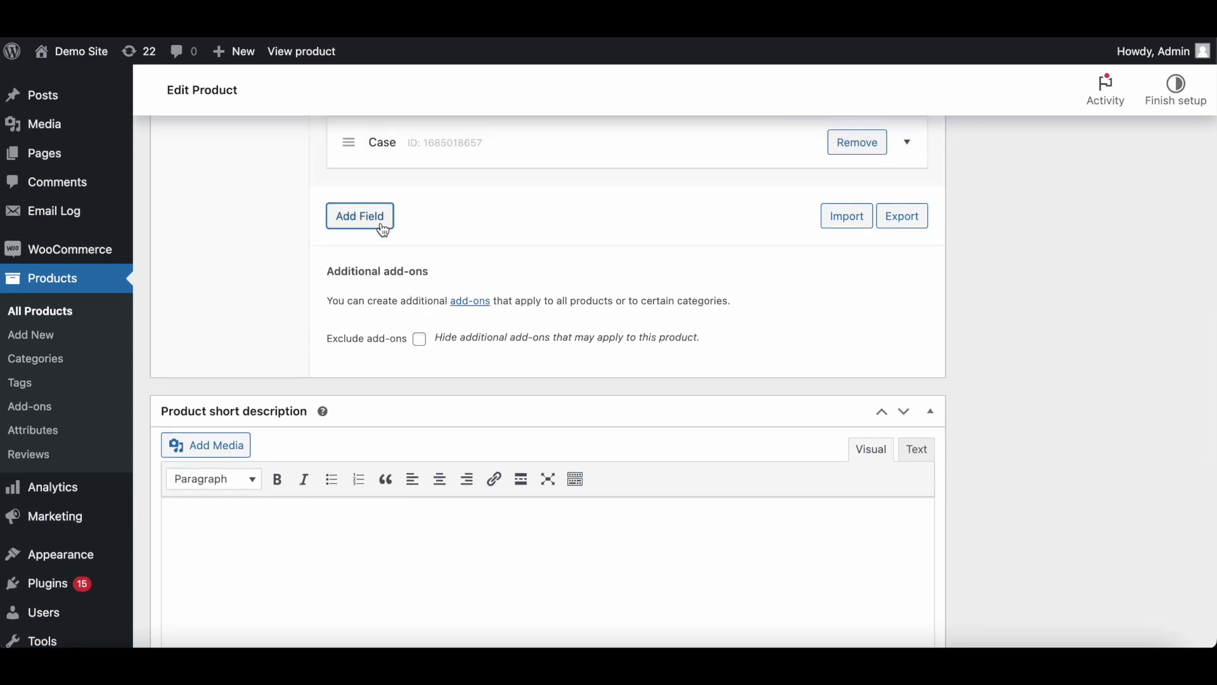
click(360, 217)
click(484, 420)
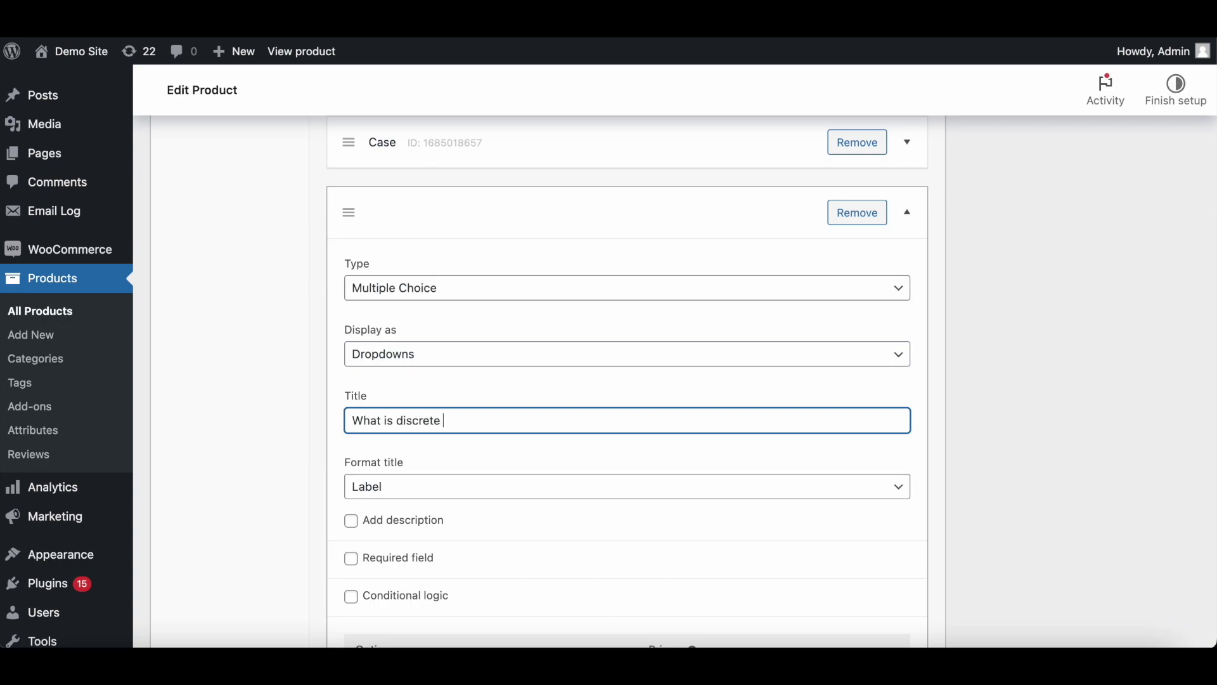
click(431, 288)
click(424, 423)
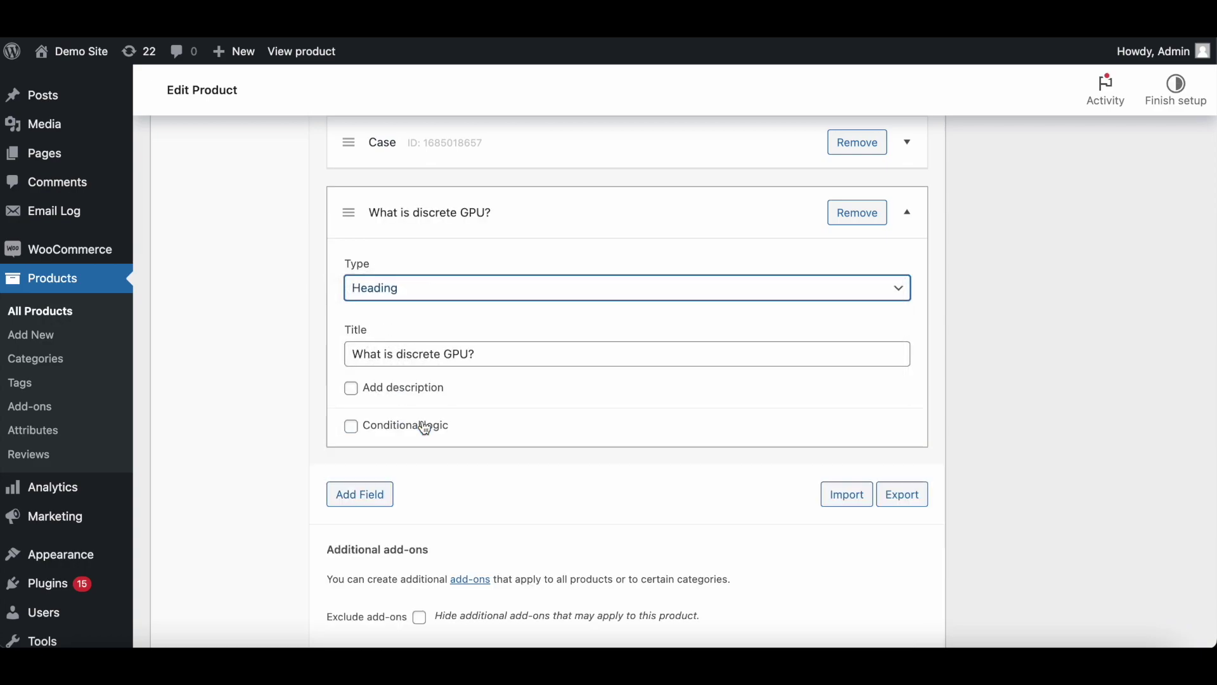
- Enable the heading's description and fill it with the two-sentence explanation of a discrete GPU copied from ChatGPT
click(425, 393)
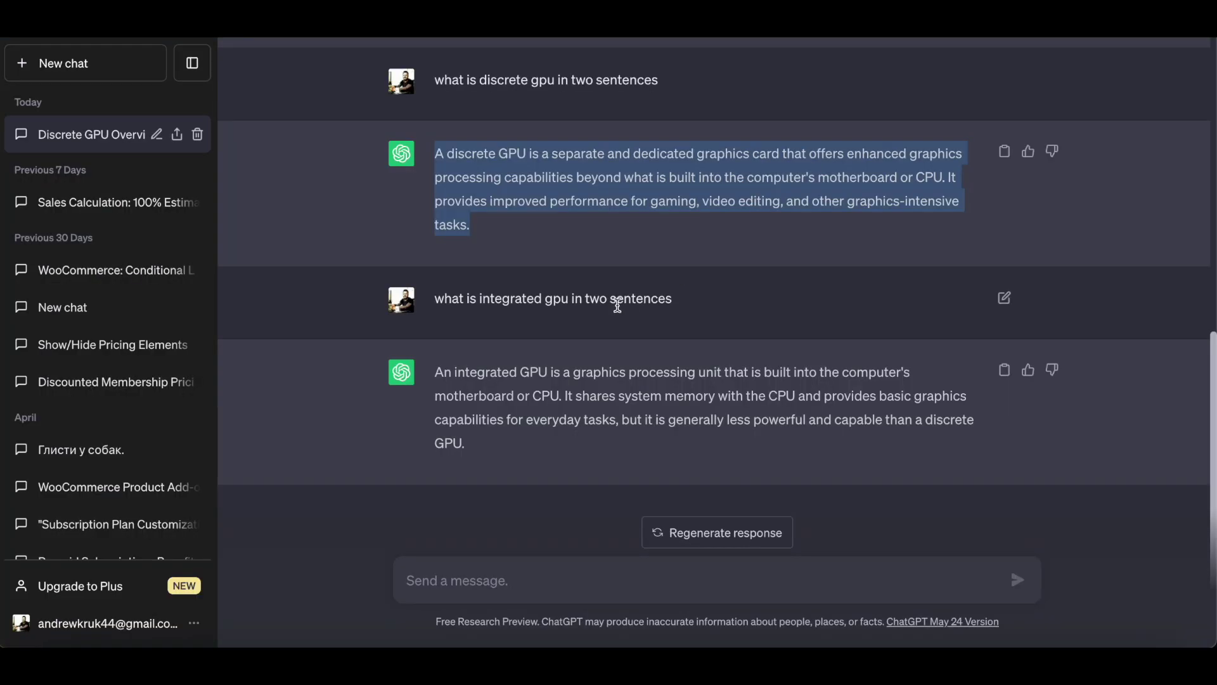
click(519, 199)
drag(484, 231, 436, 163)
key(ctrl+c)
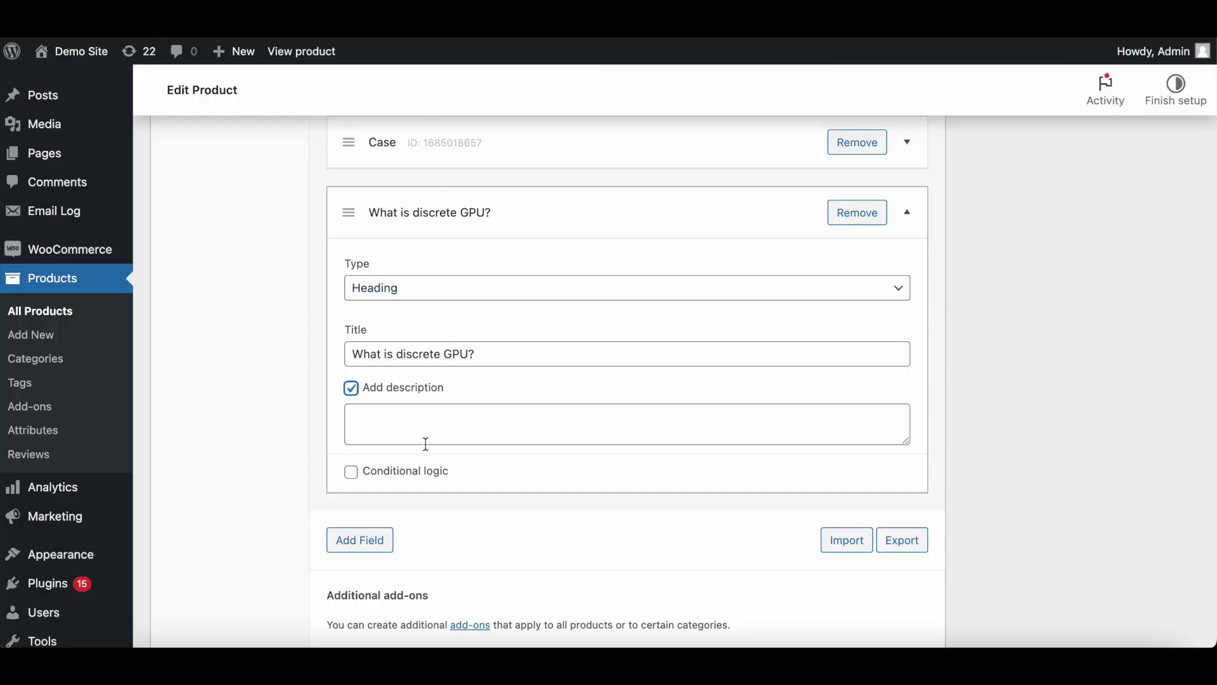
click(431, 432)
key(ctrl+v)
scroll(782, 387, down, 3)
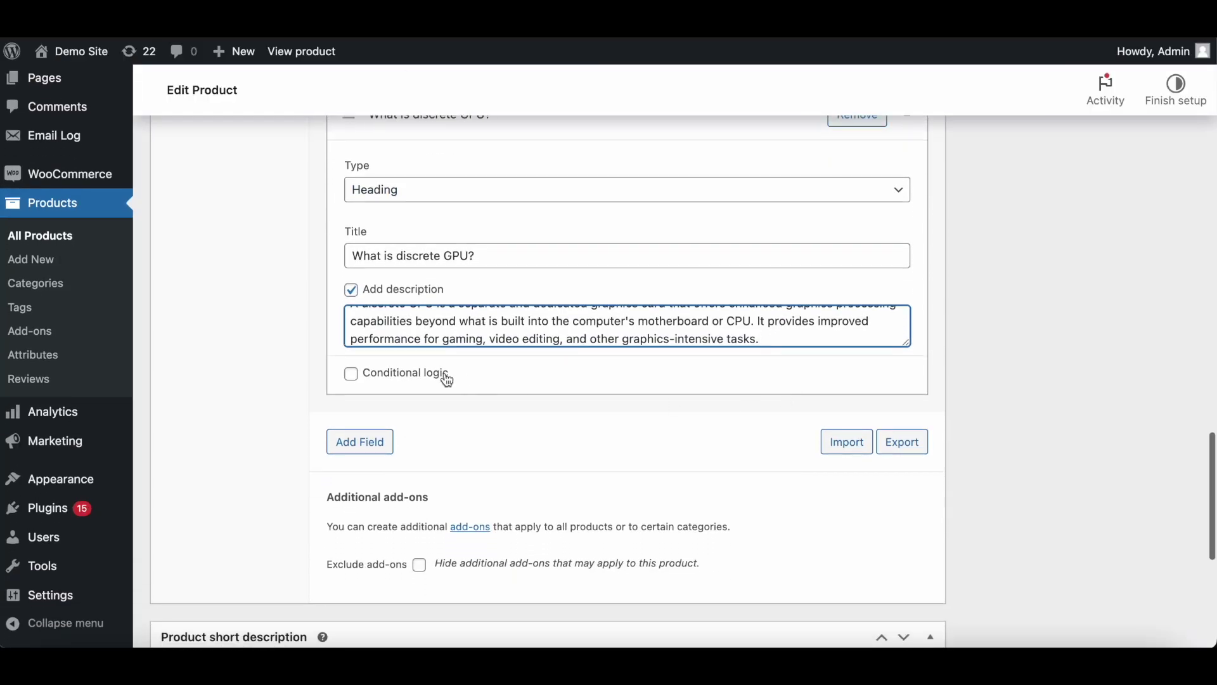
- Enable conditional logic on the "What is discrete GPU?" heading and update the product
click(419, 380)
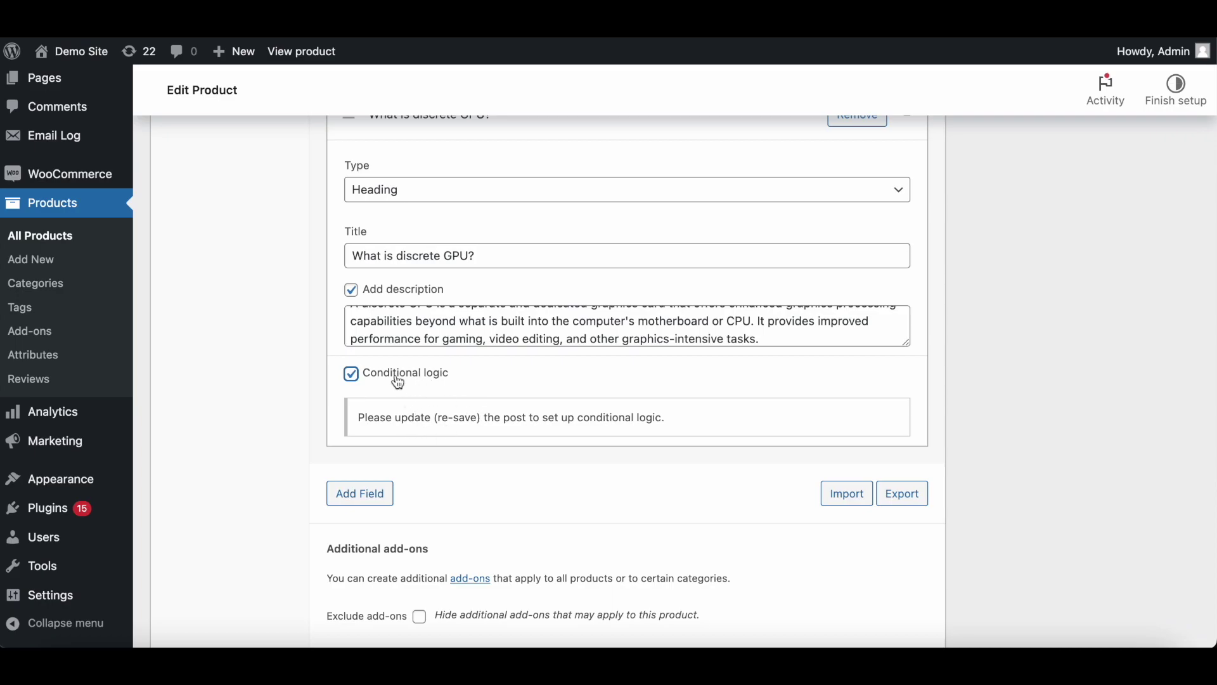
scroll(1063, 283, up, 20)
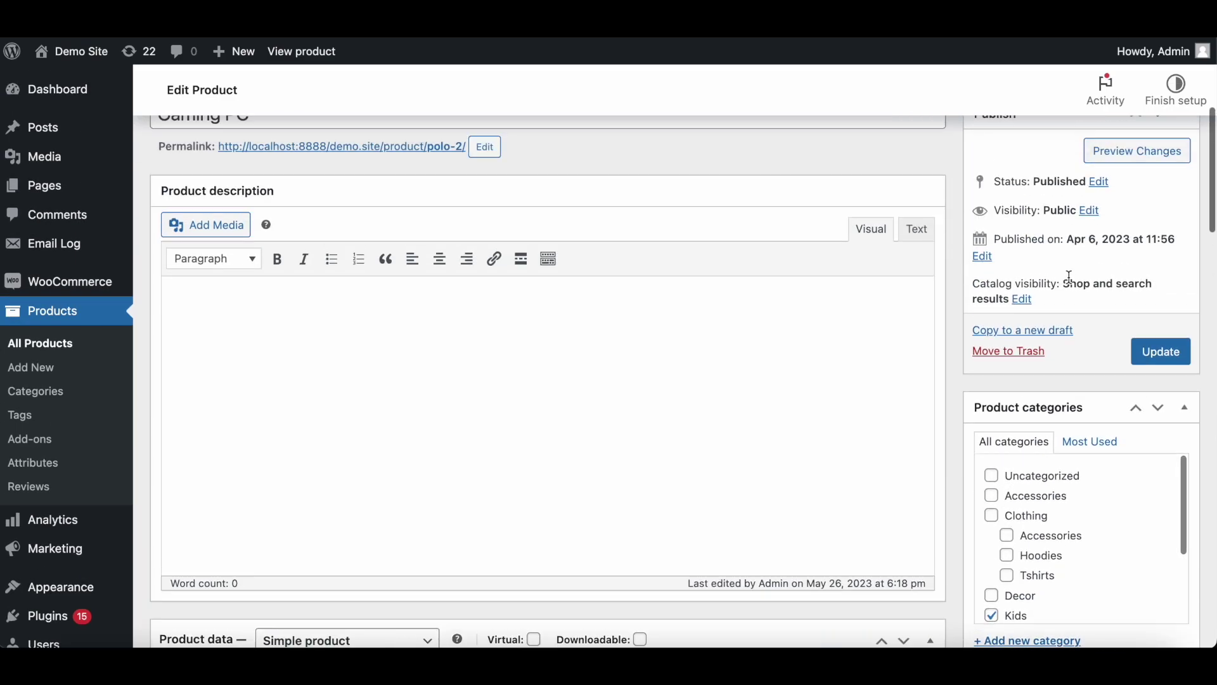
click(1168, 359)
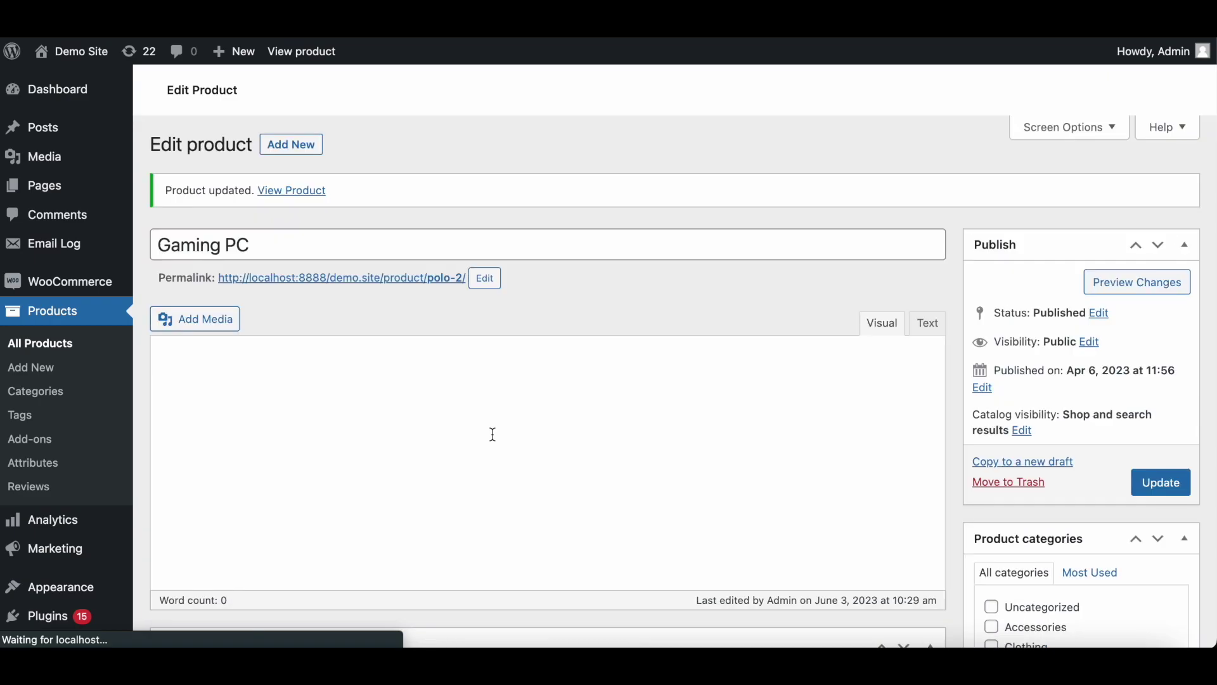
- Set the "What is discrete GPU?" heading to show if the GPU option "discrete" is checked, and update the product
scroll(493, 434, down, 13)
scroll(493, 435, down, 3)
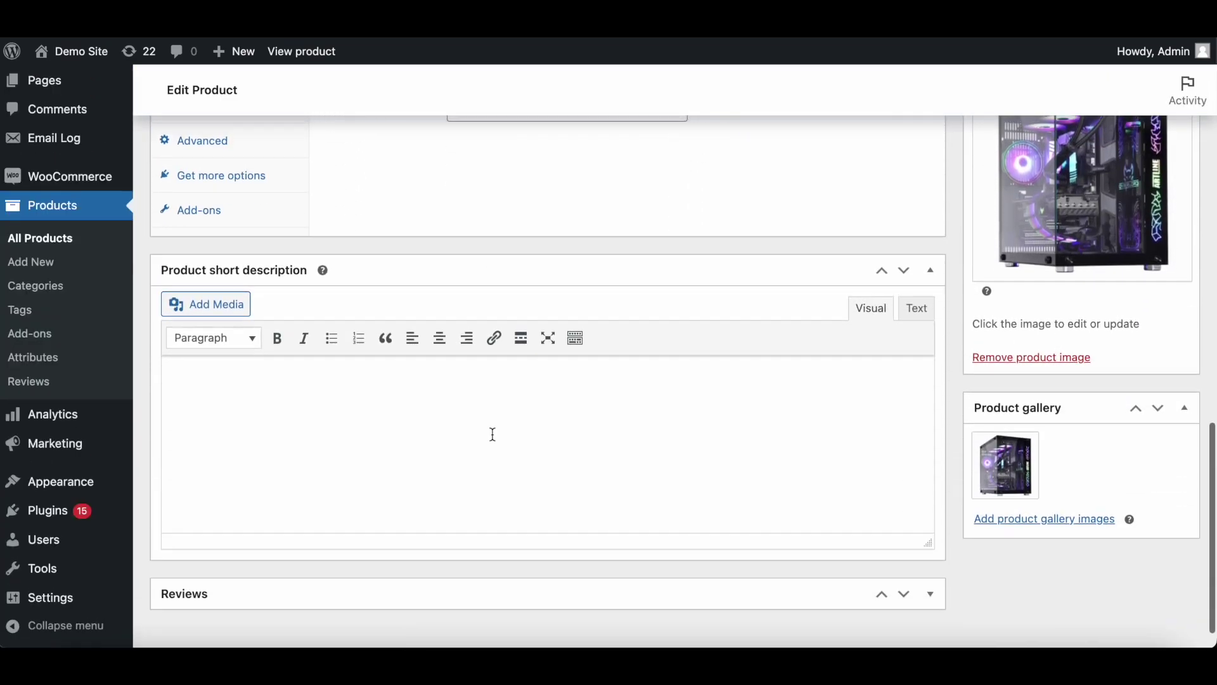
scroll(217, 318, up, 2)
click(219, 334)
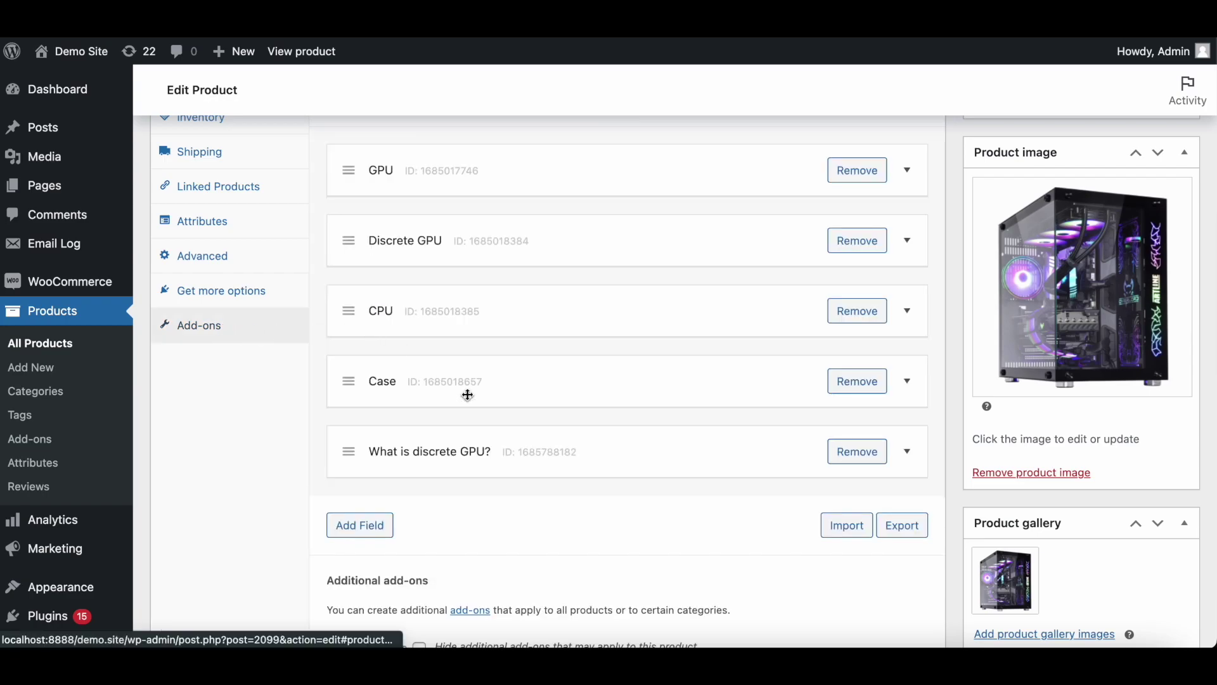
click(500, 462)
scroll(499, 461, down, 6)
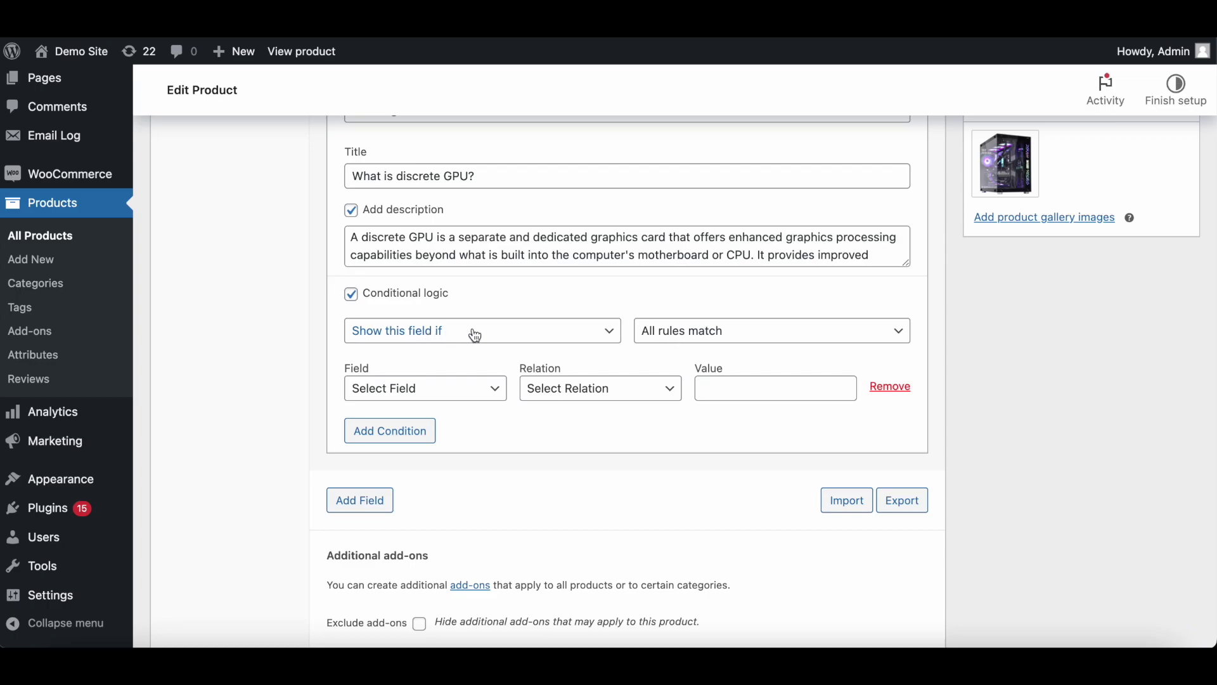
click(461, 389)
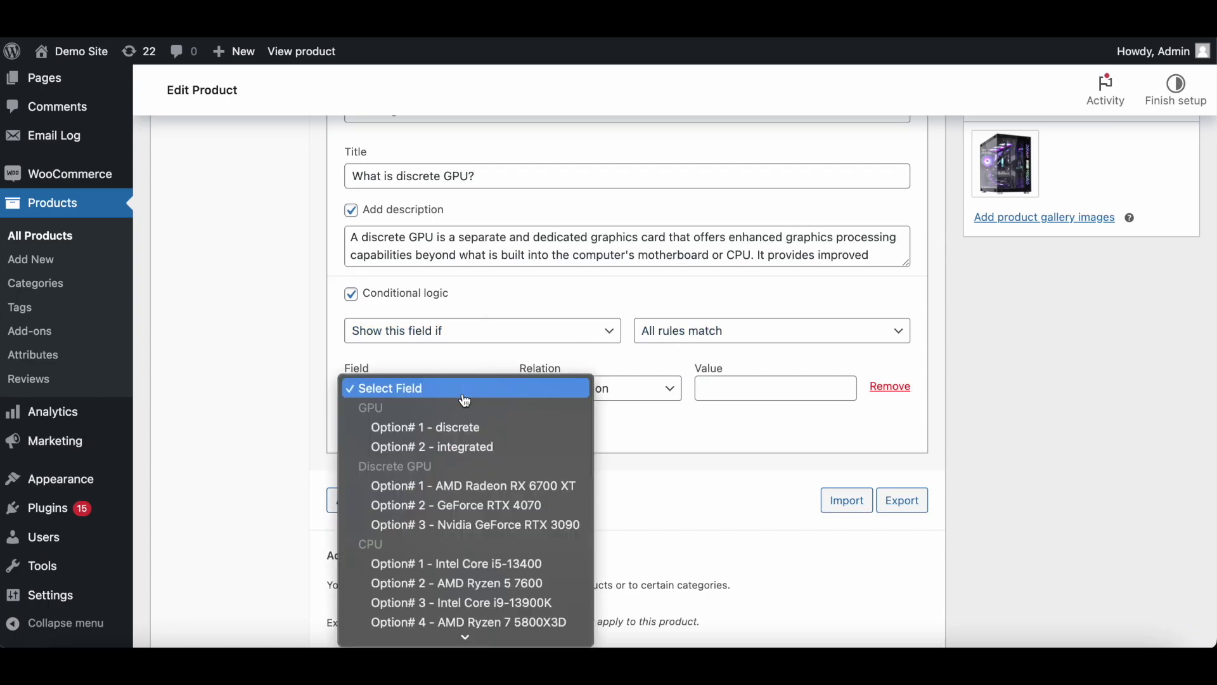
click(462, 427)
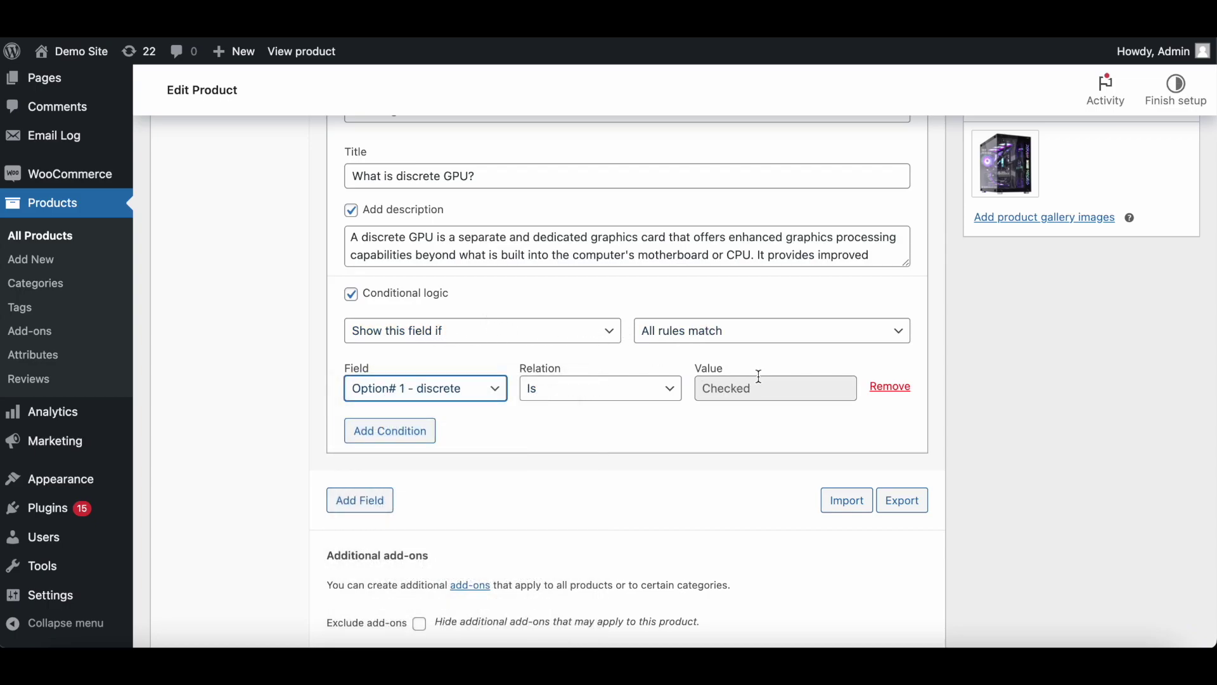
scroll(1067, 374, up, 10)
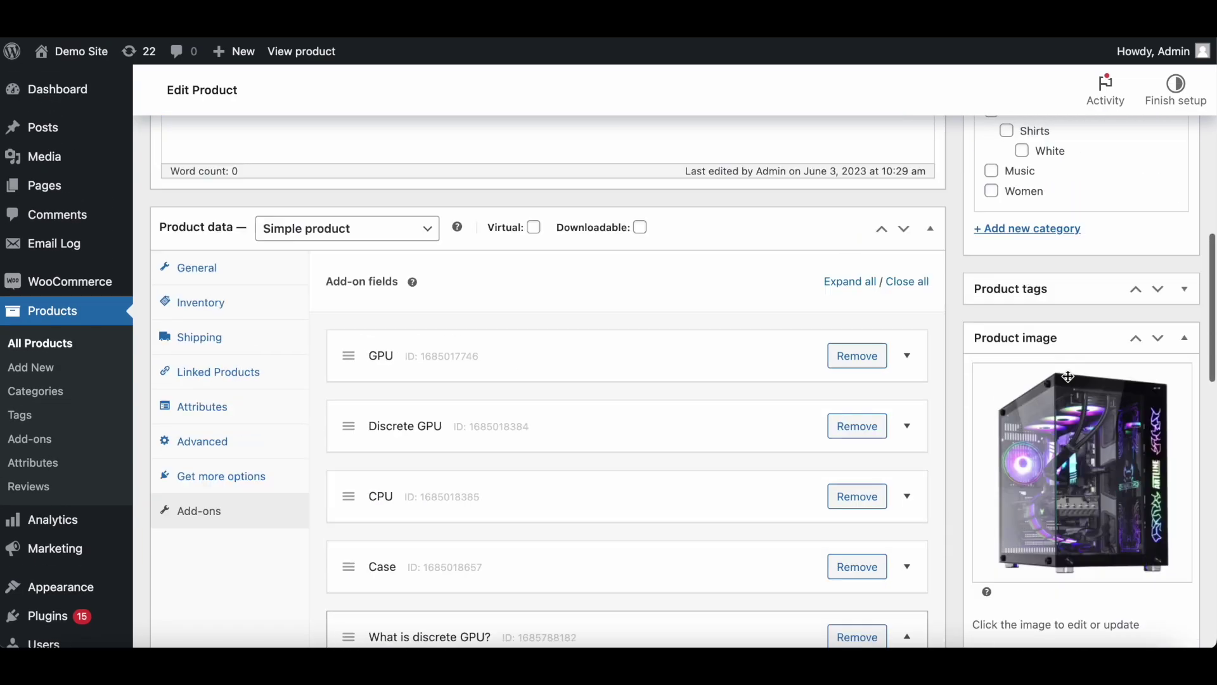
click(1184, 181)
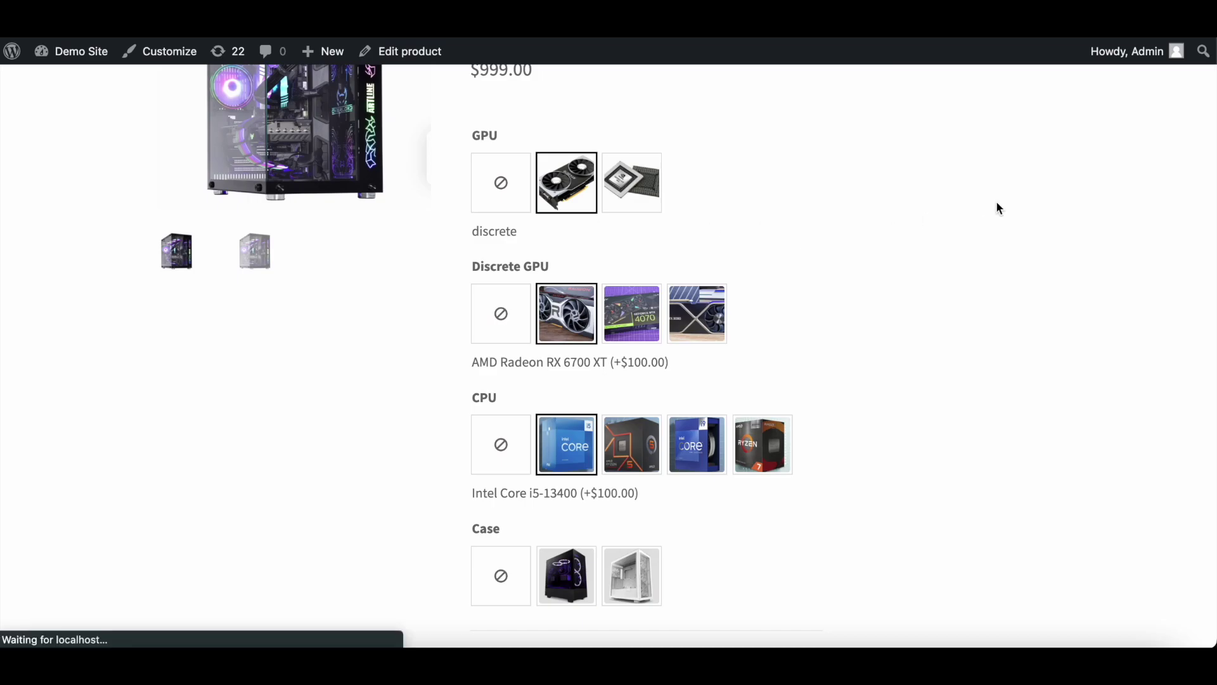
- Choose the discrete GPU on the reloaded Gaming PC store page to test the heading's condition
scroll(915, 156, up, 1)
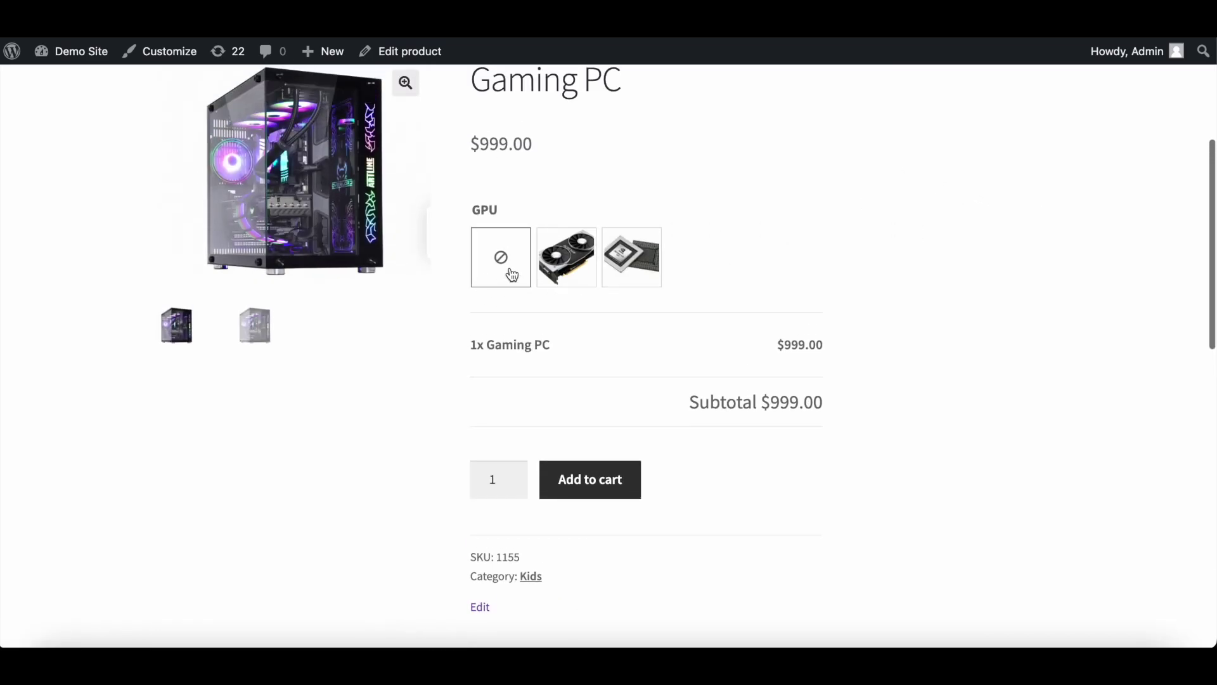
click(562, 272)
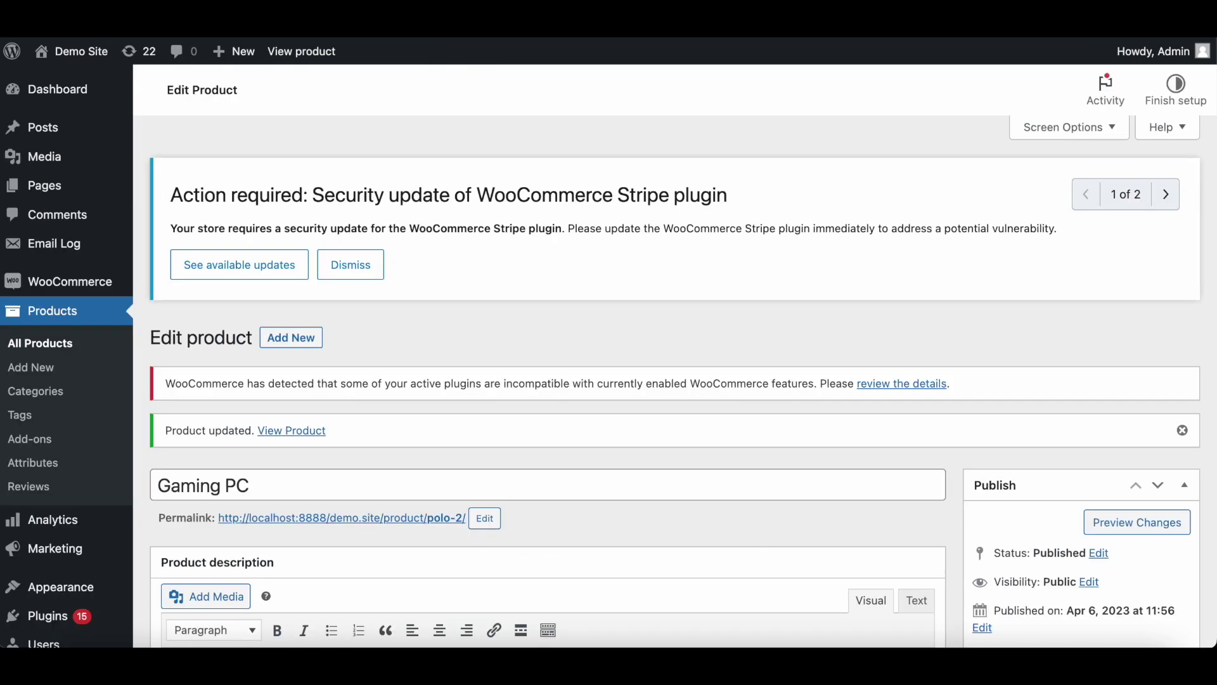
- Move the "What is discrete GPU?" heading directly below the Discrete GPU field in the product's add-ons
scroll(410, 375, down, 12)
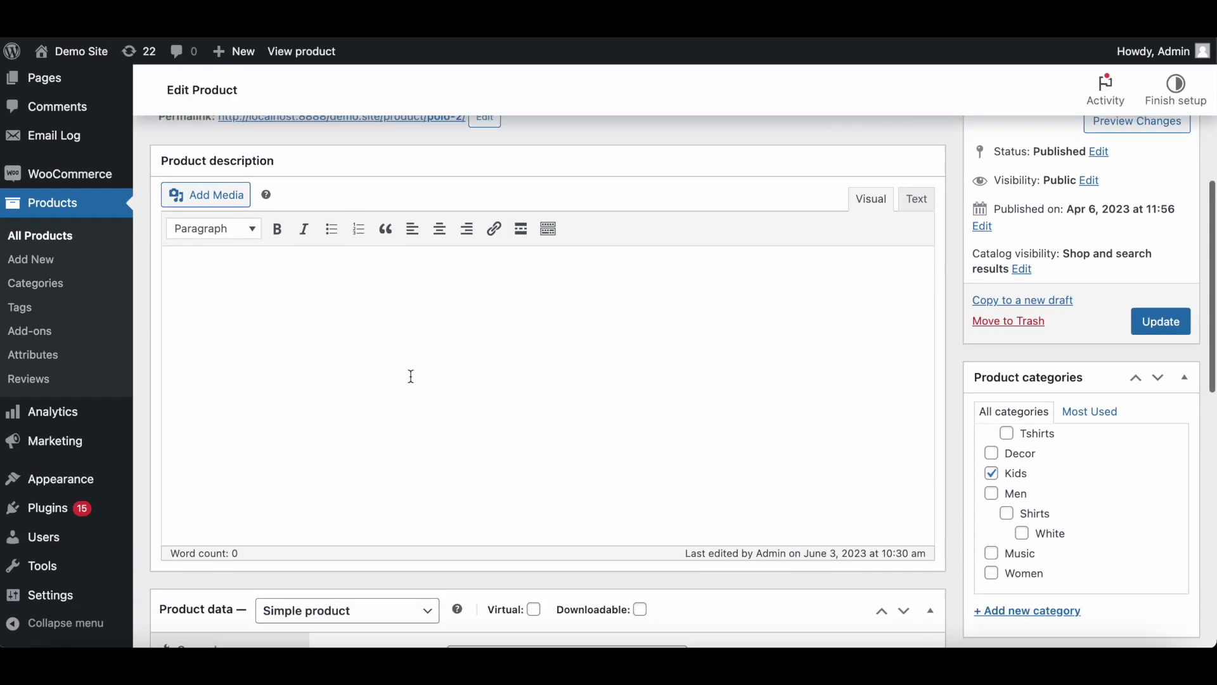
click(251, 493)
scroll(492, 391, down, 4)
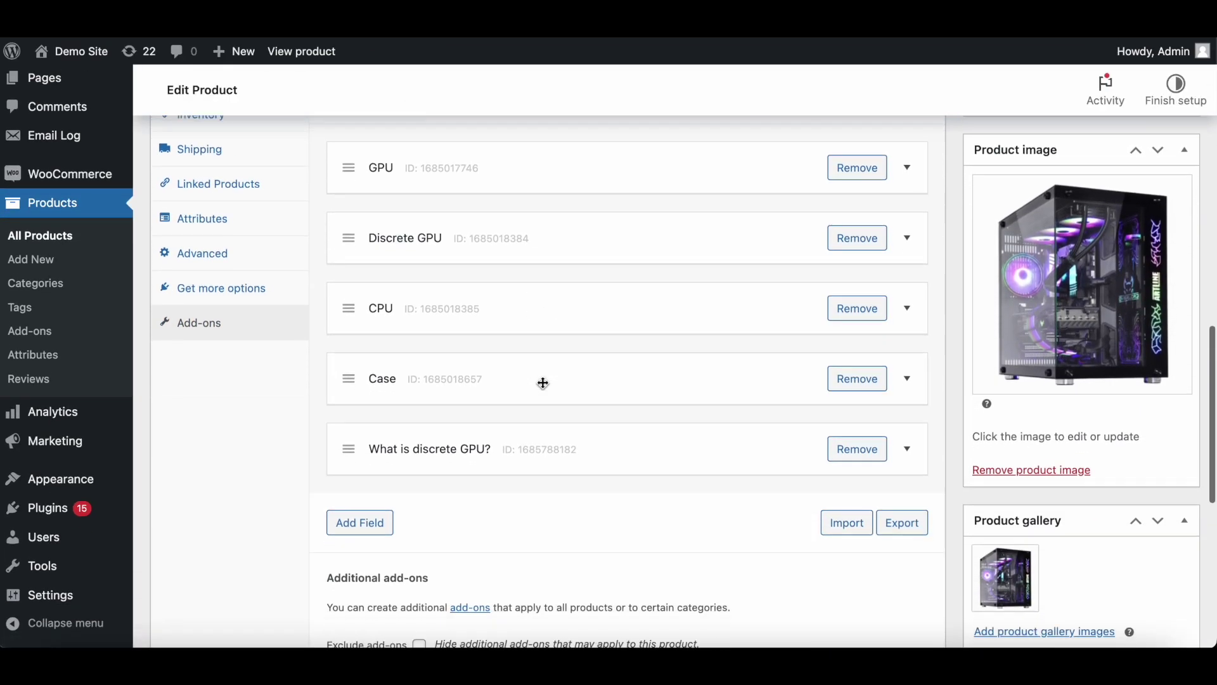
drag(347, 389, 349, 251)
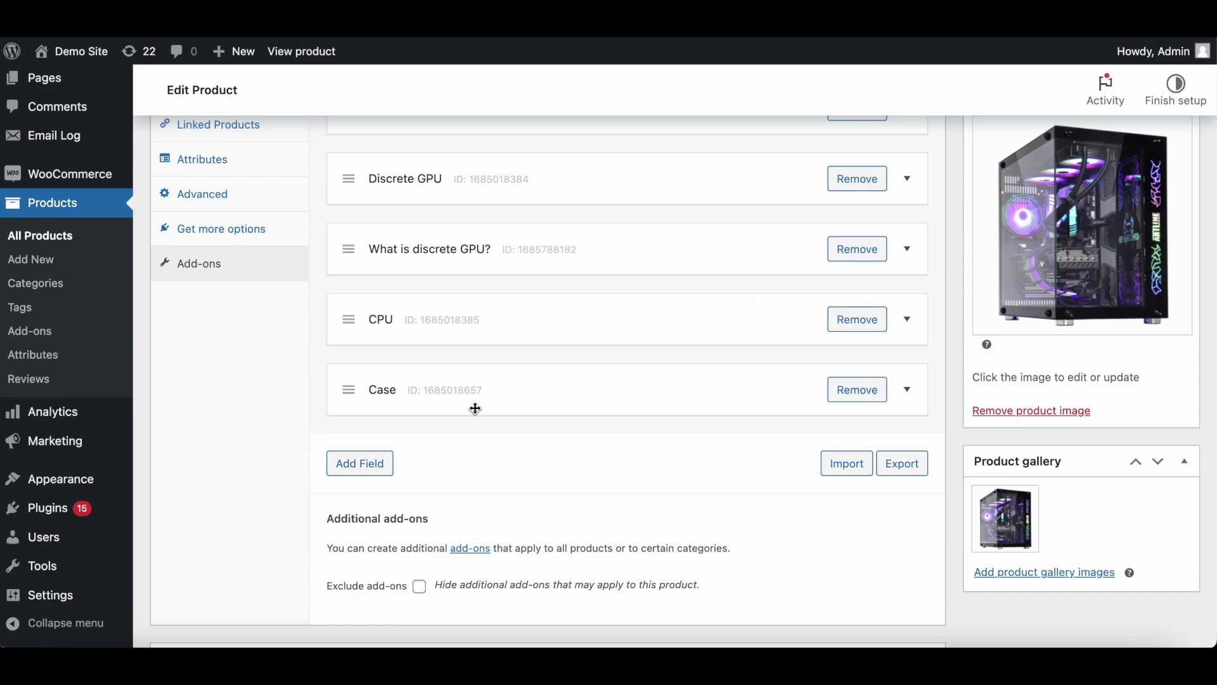
- Add a new add-on field of type File Upload titled "File upload"
click(360, 466)
scroll(584, 457, down, 4)
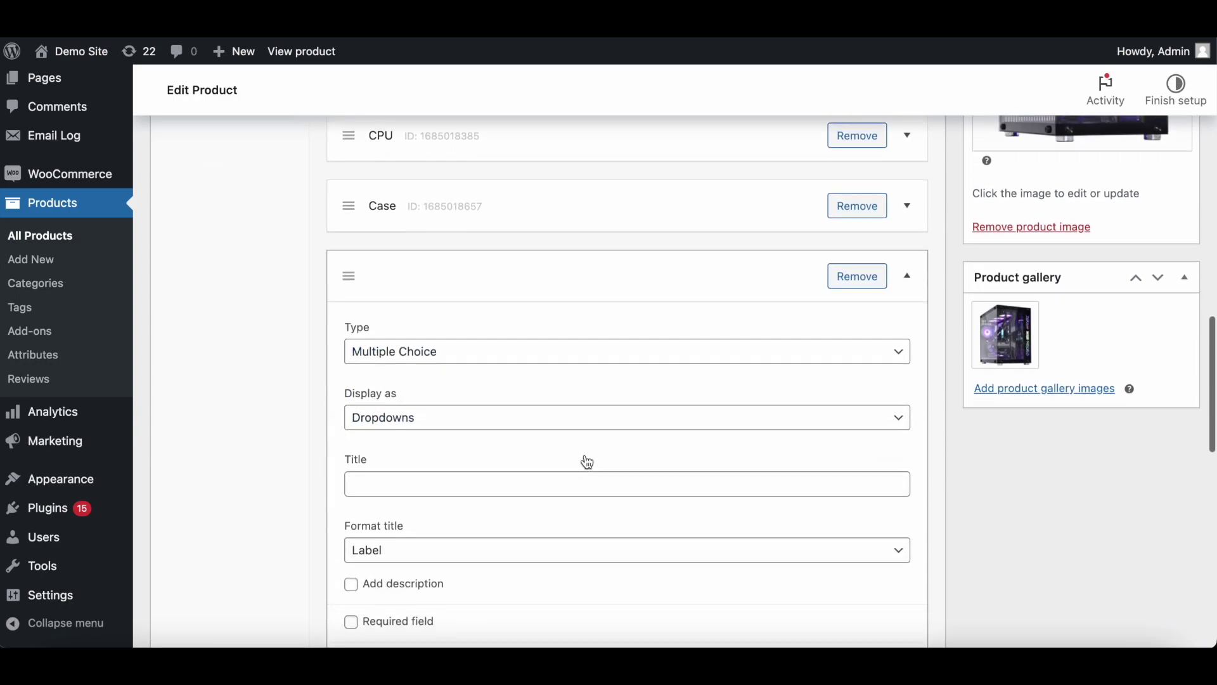
click(463, 330)
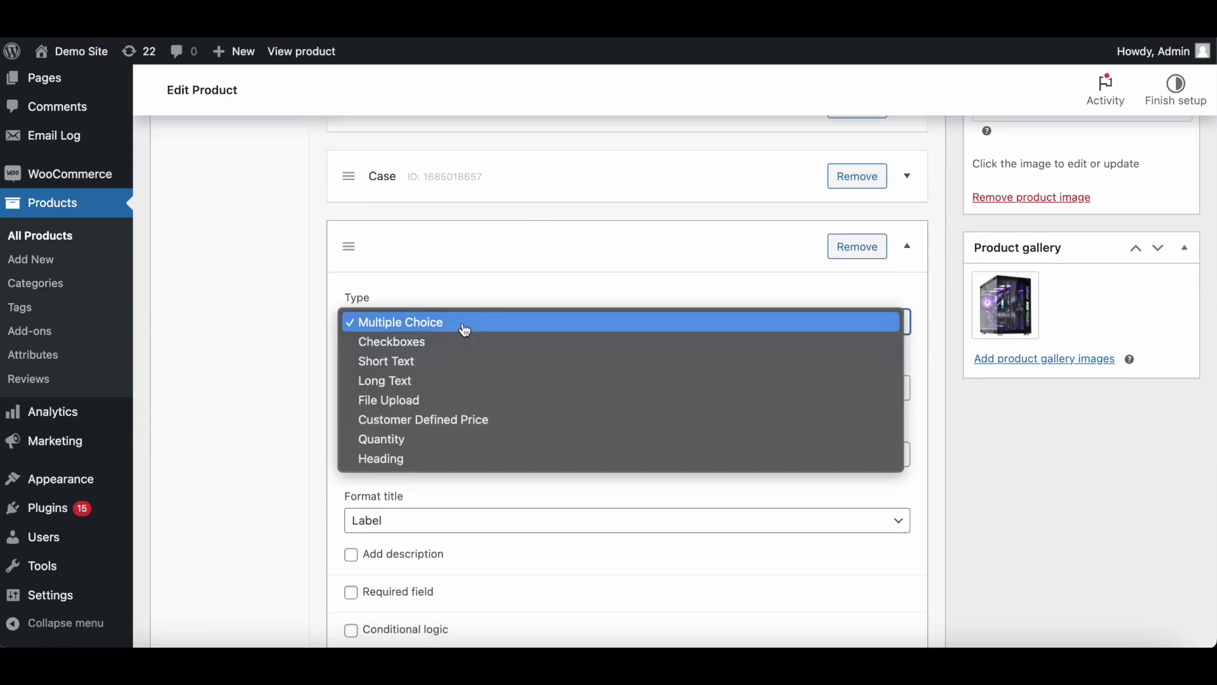
click(429, 399)
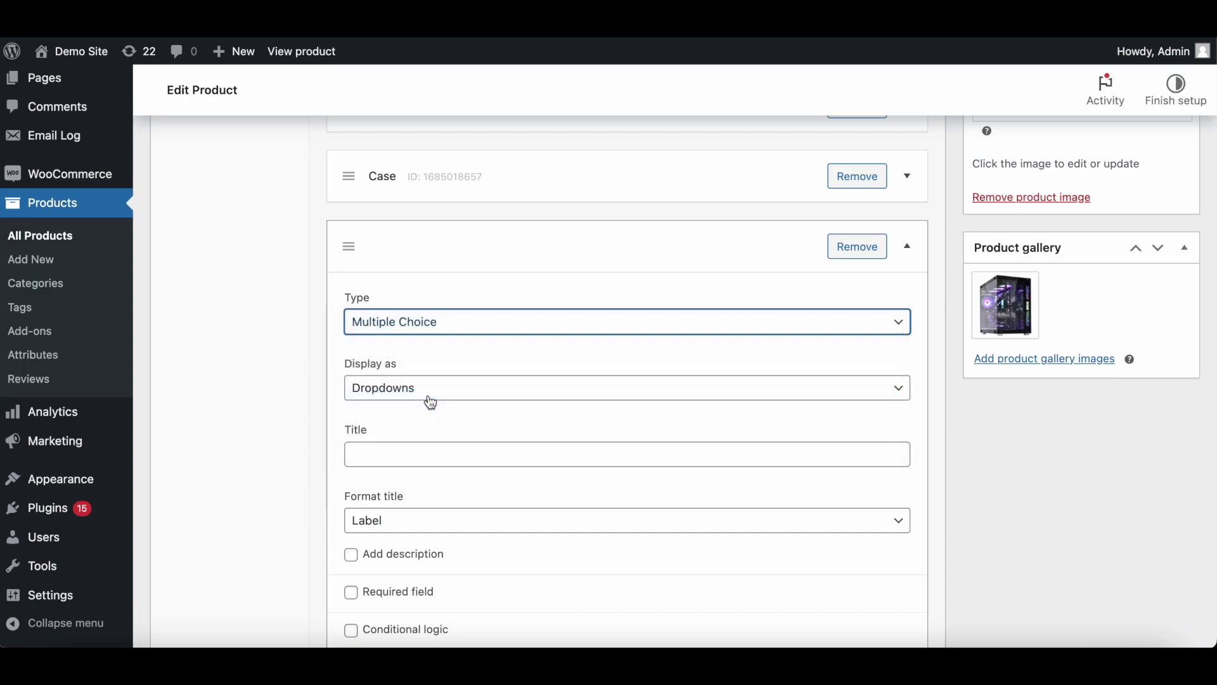
click(429, 394)
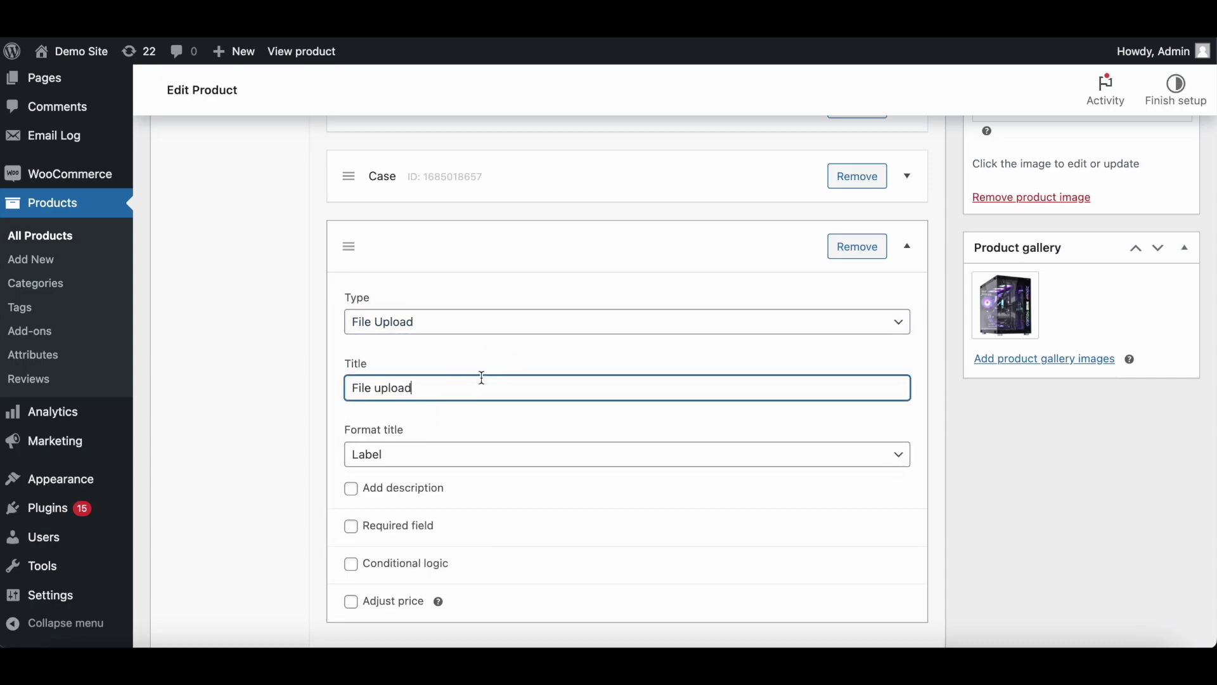
- Add another add-on field of type Heading titled "Note for file"
scroll(482, 378, down, 5)
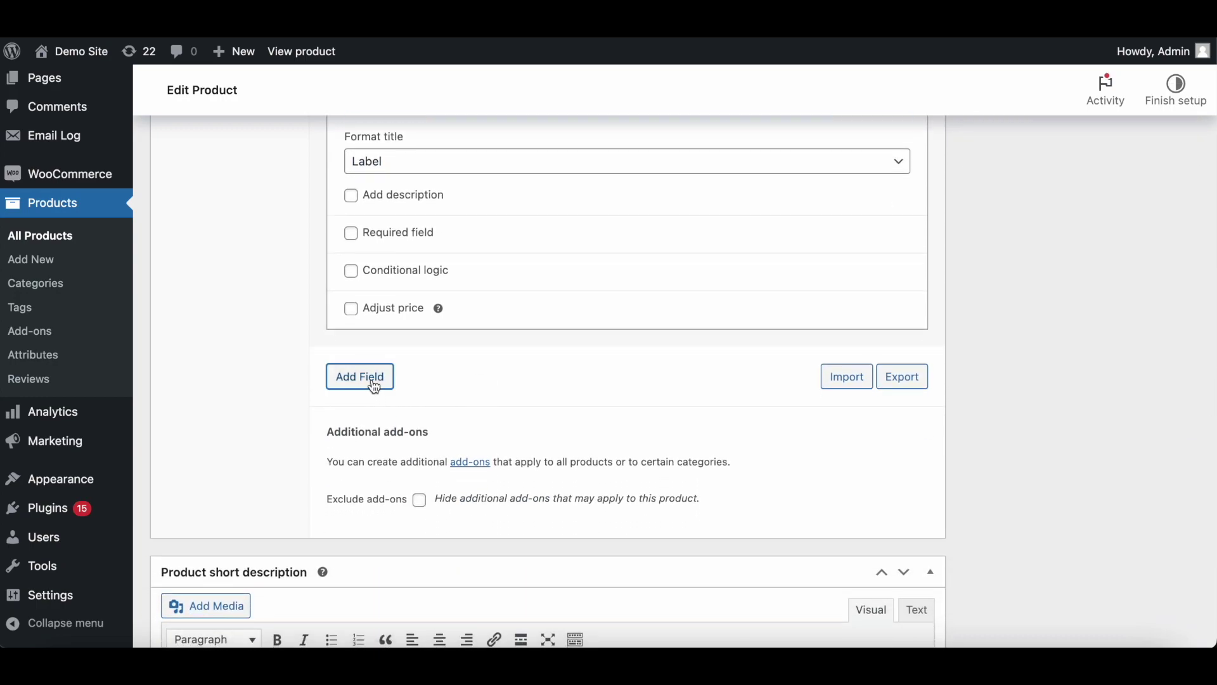
click(374, 387)
scroll(426, 481, down, 3)
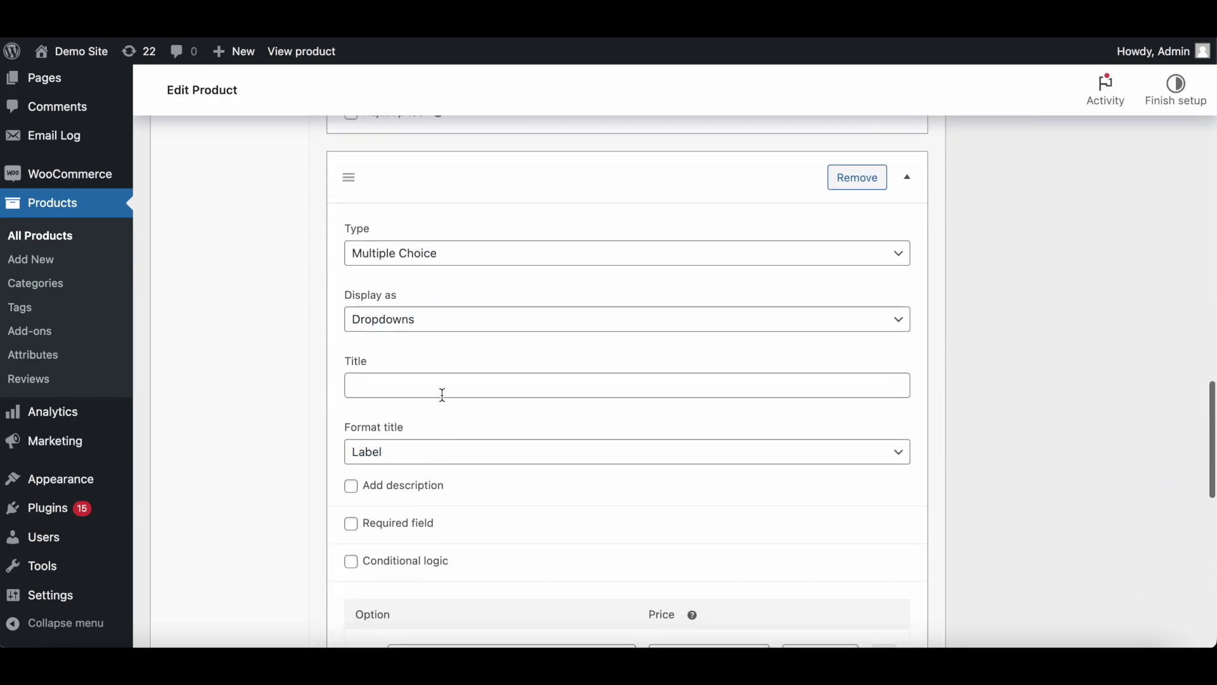
click(442, 394)
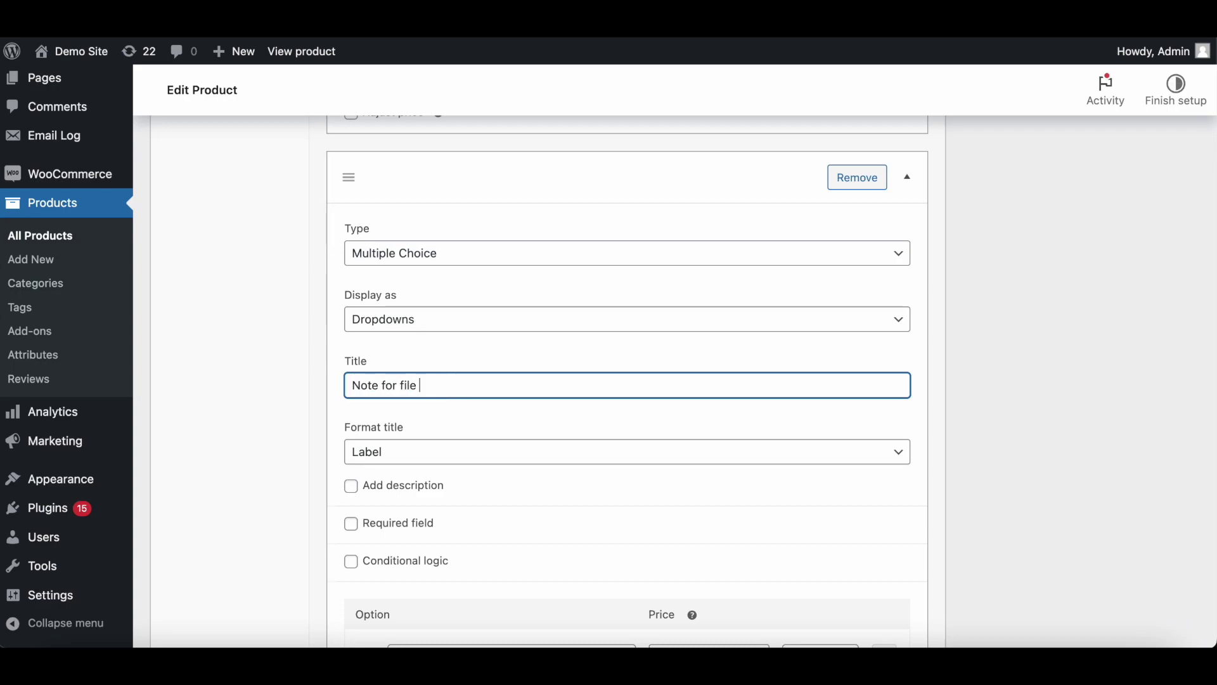
click(444, 254)
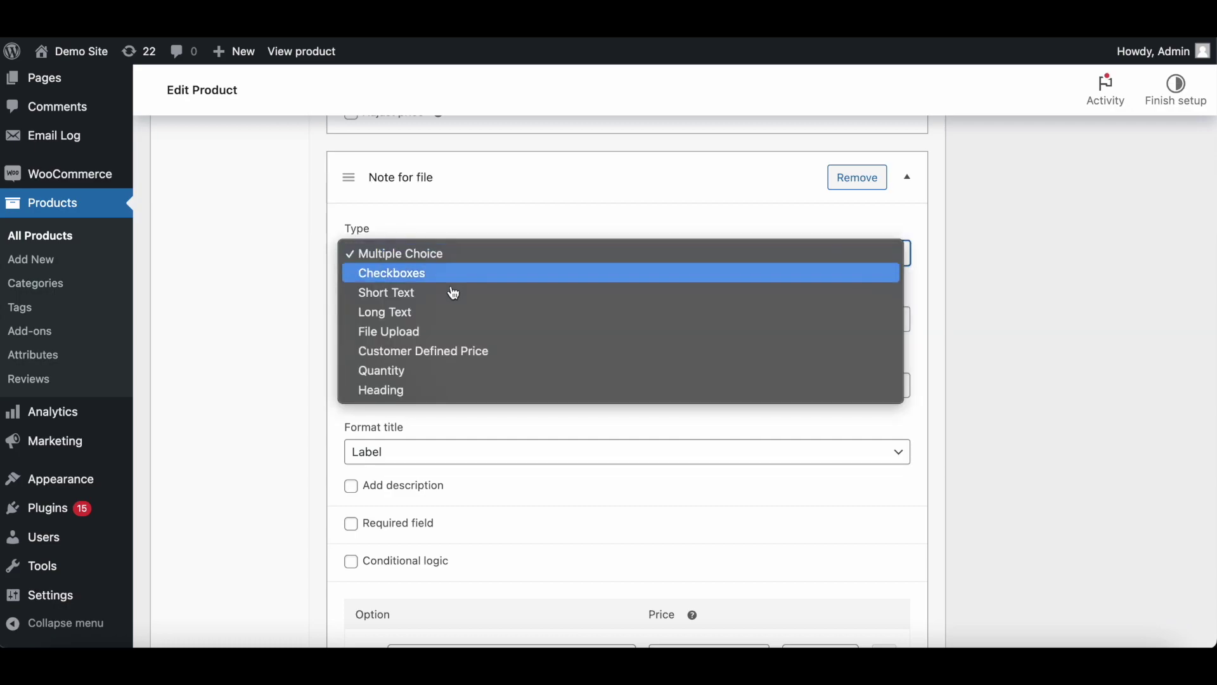
click(428, 389)
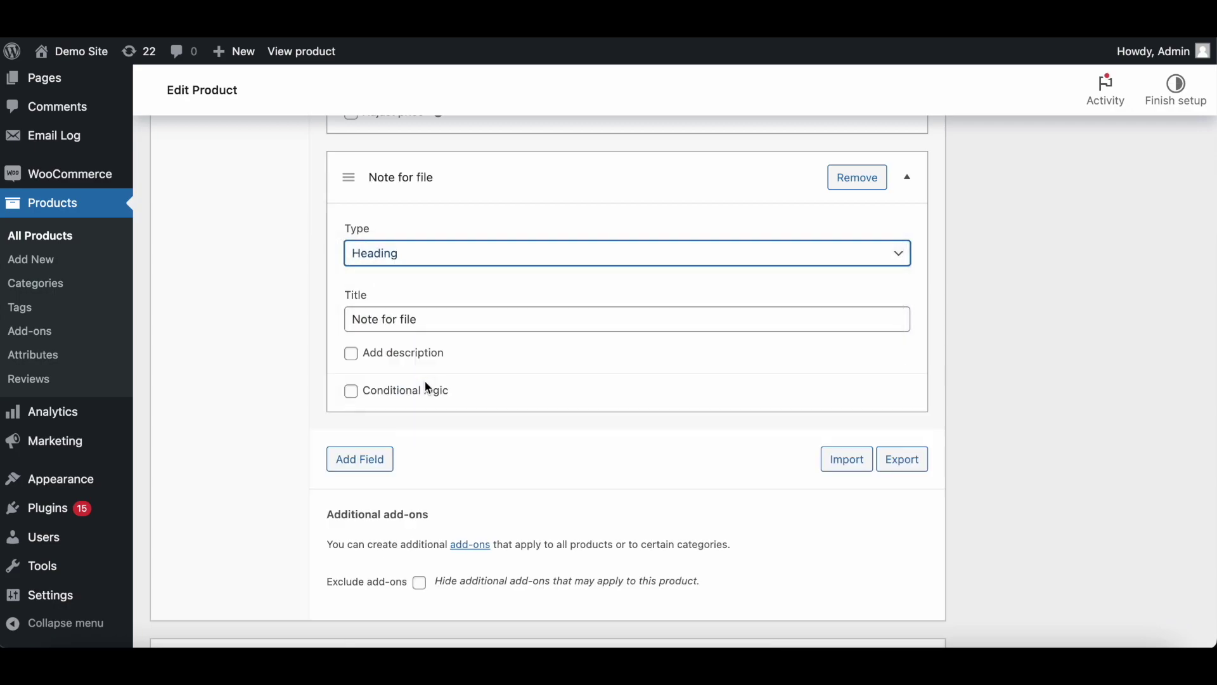
- Save the Gaming PC product with its new "File upload" and "Note for file" add-on fields
click(469, 323)
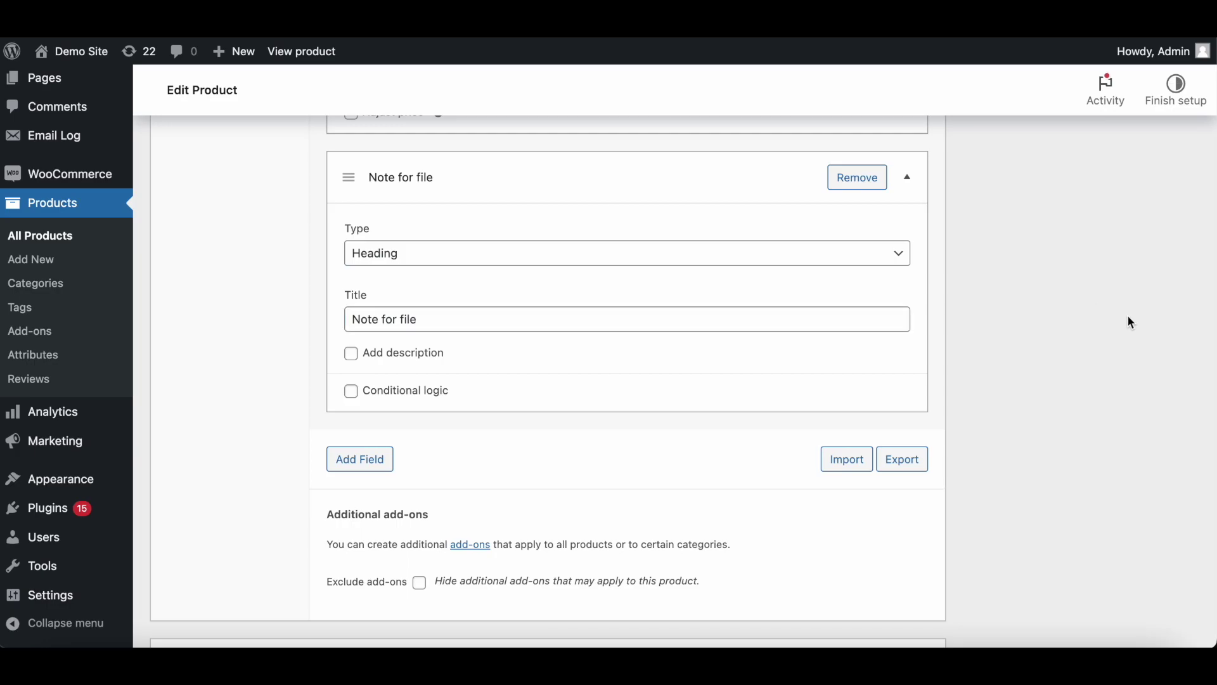
scroll(1127, 314, up, 10)
scroll(1128, 315, up, 2)
click(1180, 187)
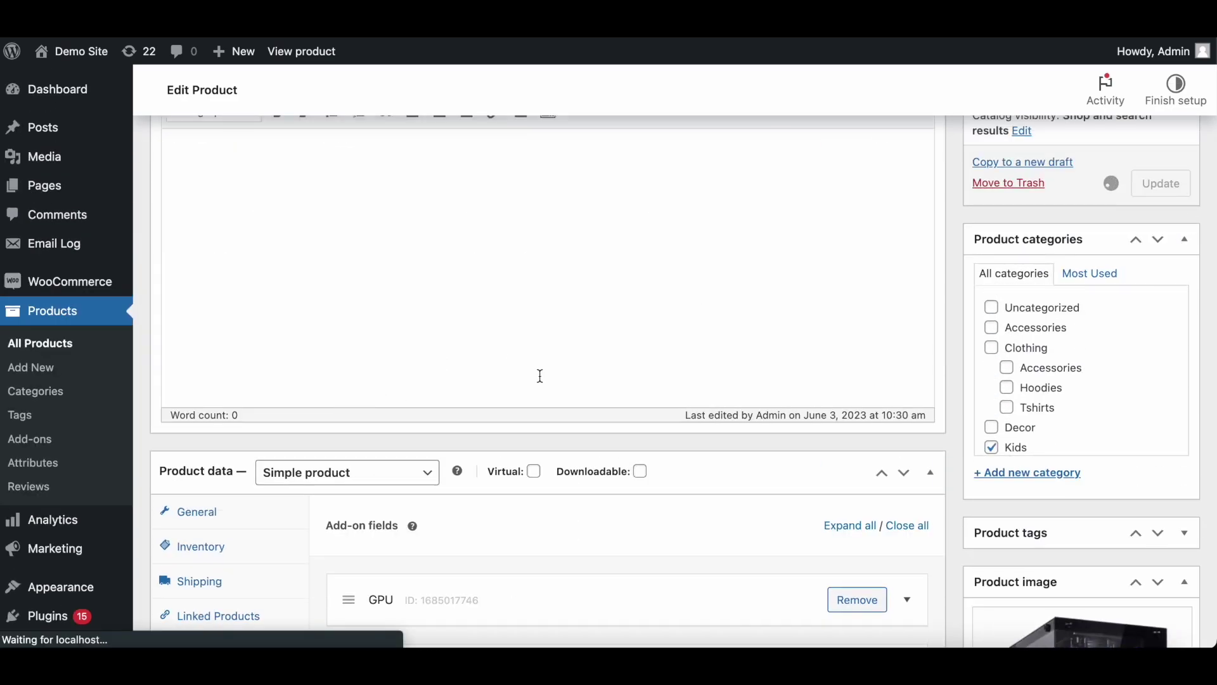
- Enable conditional logic on the "Note for file" heading in the saved product's add-ons
scroll(519, 457, down, 15)
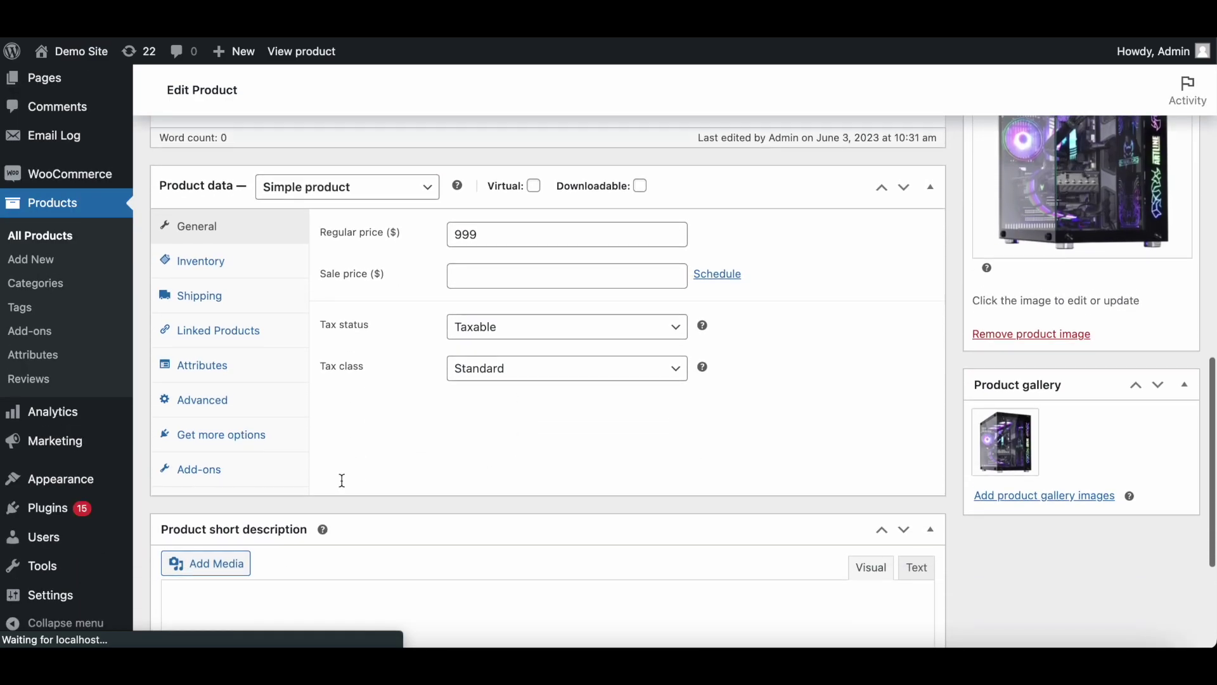
click(268, 193)
scroll(536, 239, down, 2)
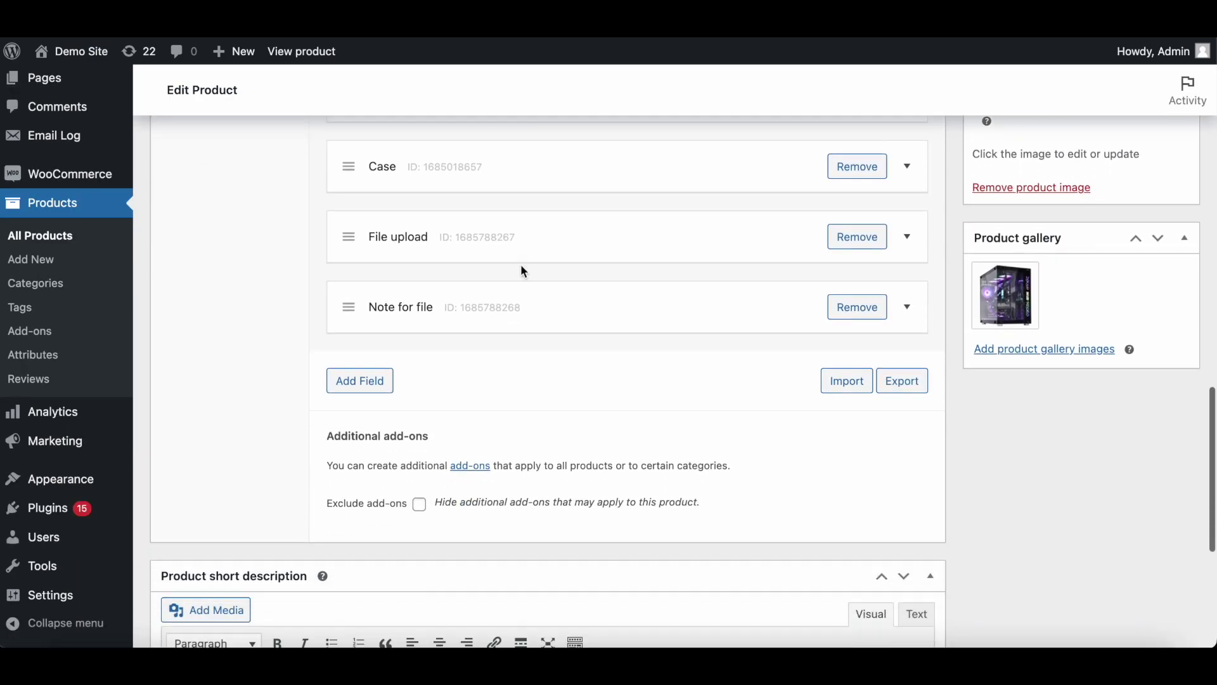
click(486, 304)
scroll(456, 381, down, 1)
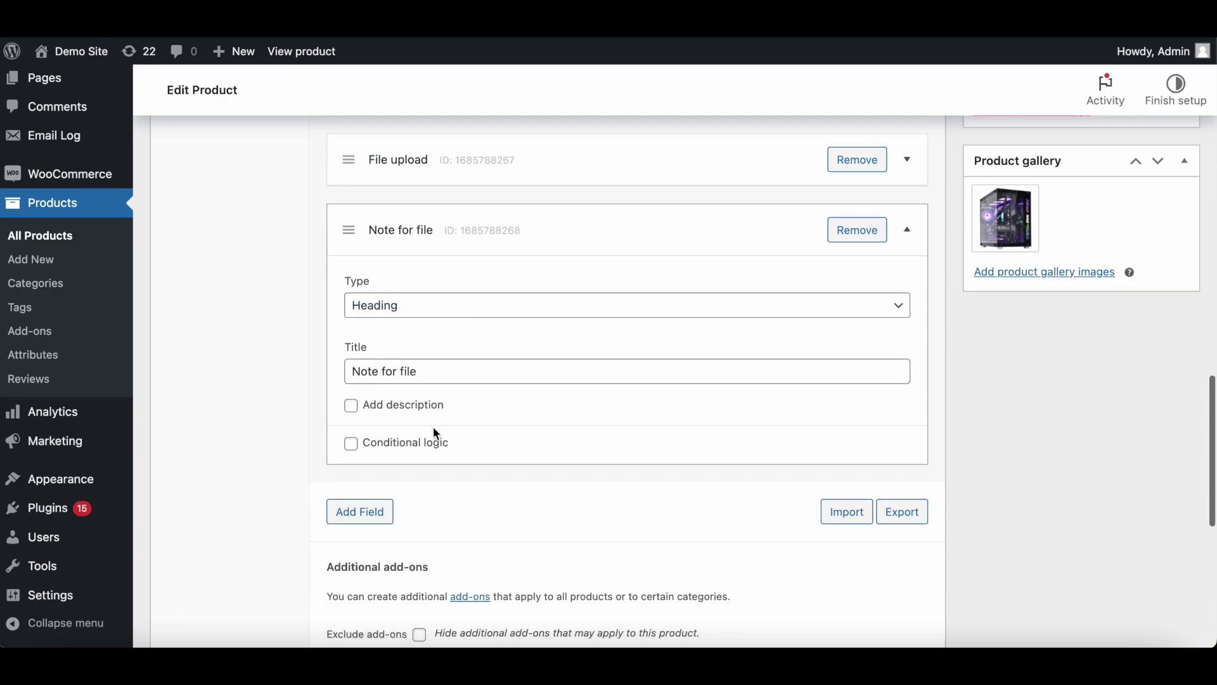
click(431, 446)
scroll(427, 443, down, 2)
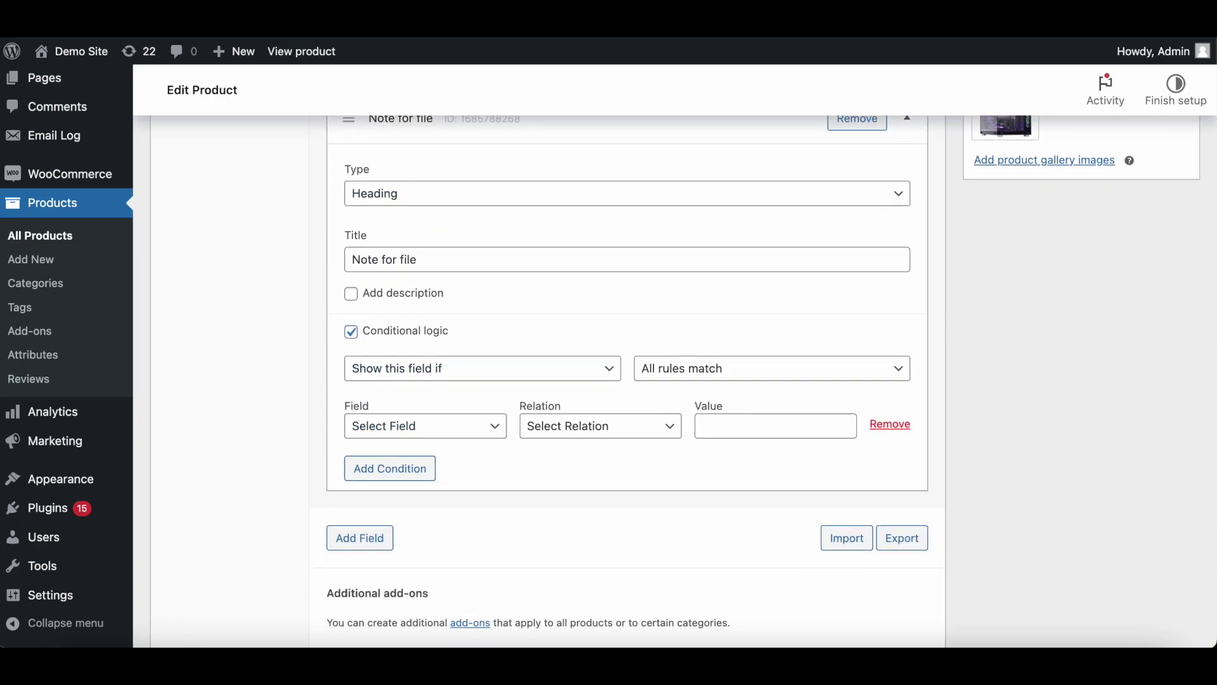
- Set the "Note for file" condition to hide the heading if all rules match, with File upload as the rule's field
click(447, 370)
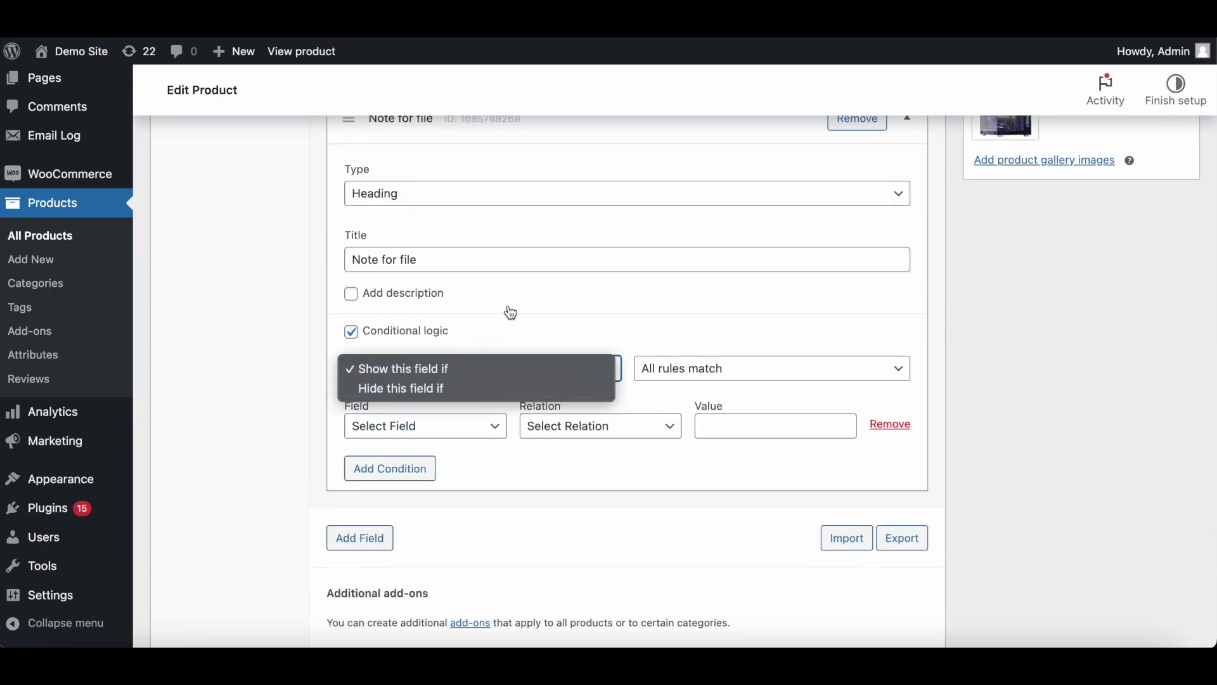
click(465, 388)
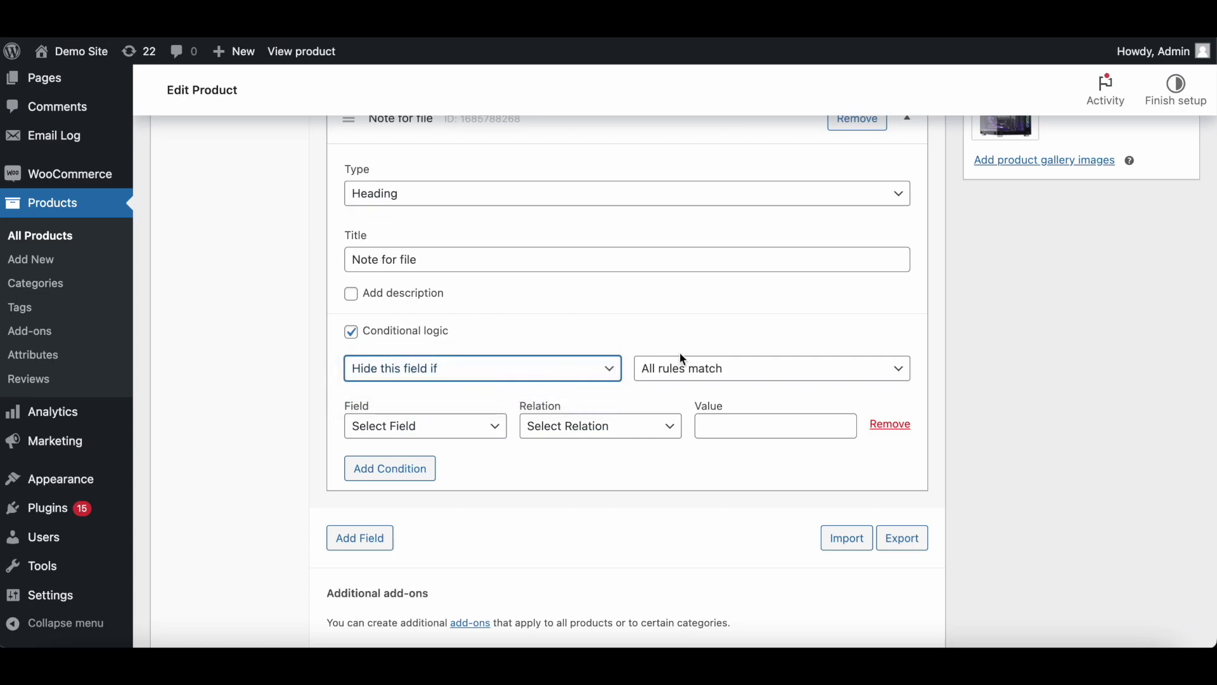
click(443, 427)
scroll(447, 507, down, 3)
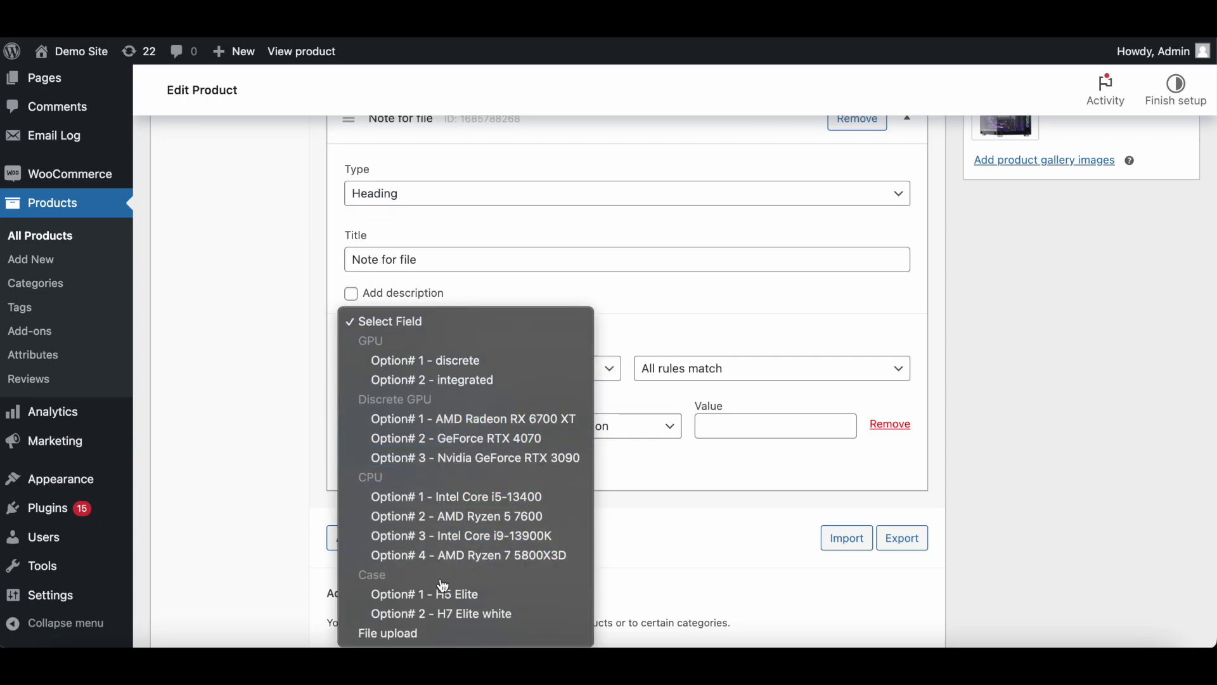
click(433, 634)
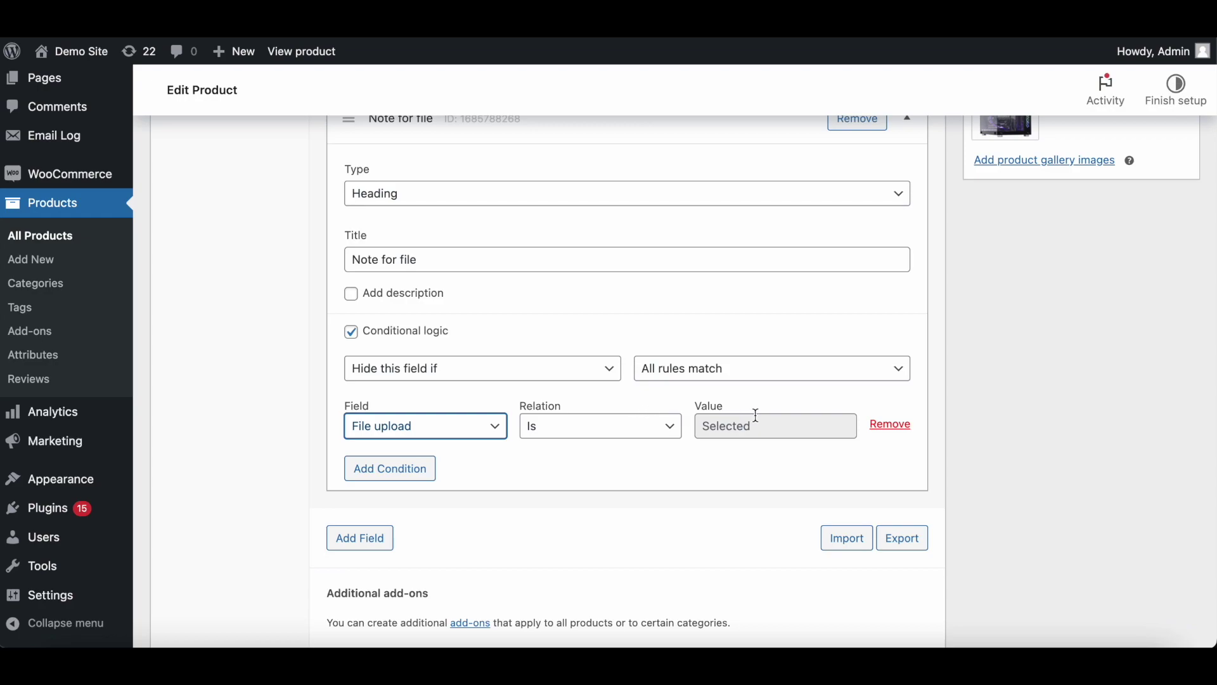
- Save the product with the heading's hide condition and open its store page
scroll(550, 327, up, 8)
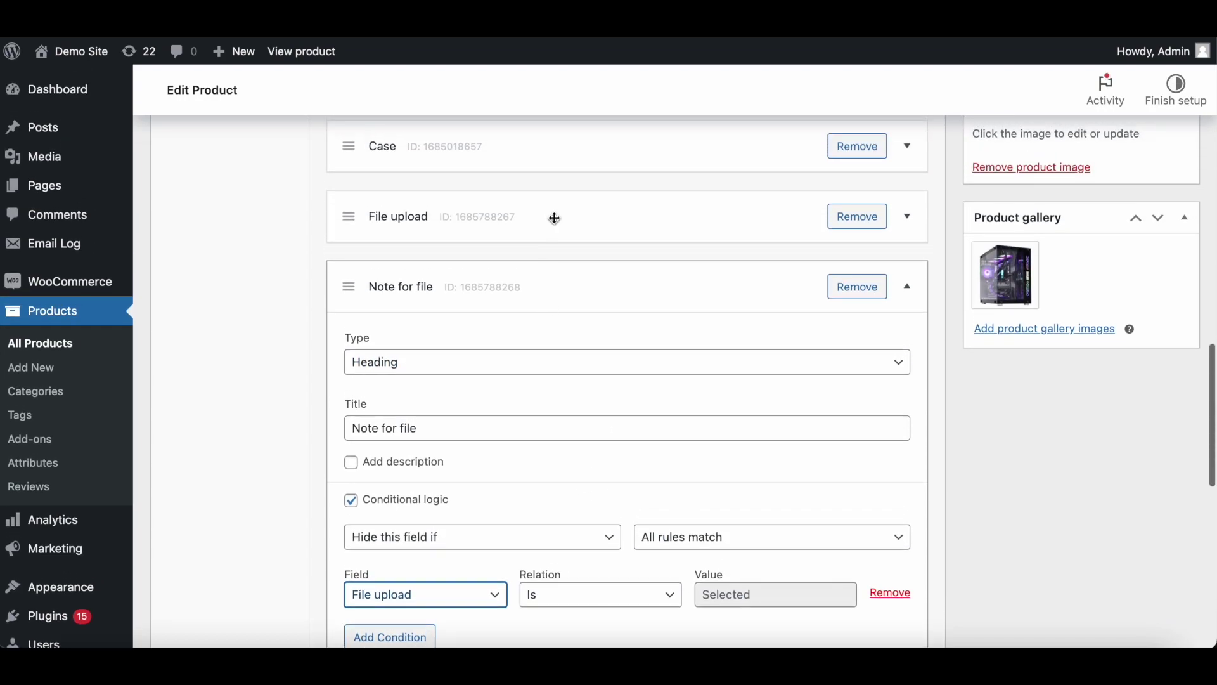
click(555, 219)
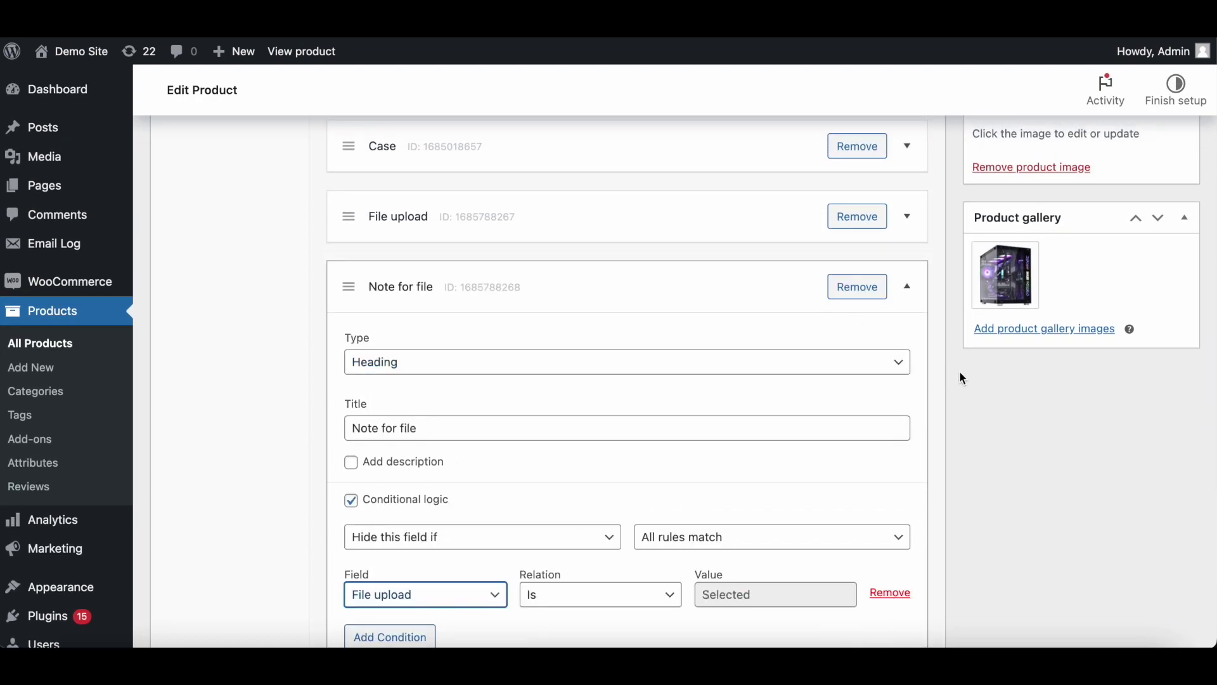
click(1034, 396)
scroll(1034, 399, up, 15)
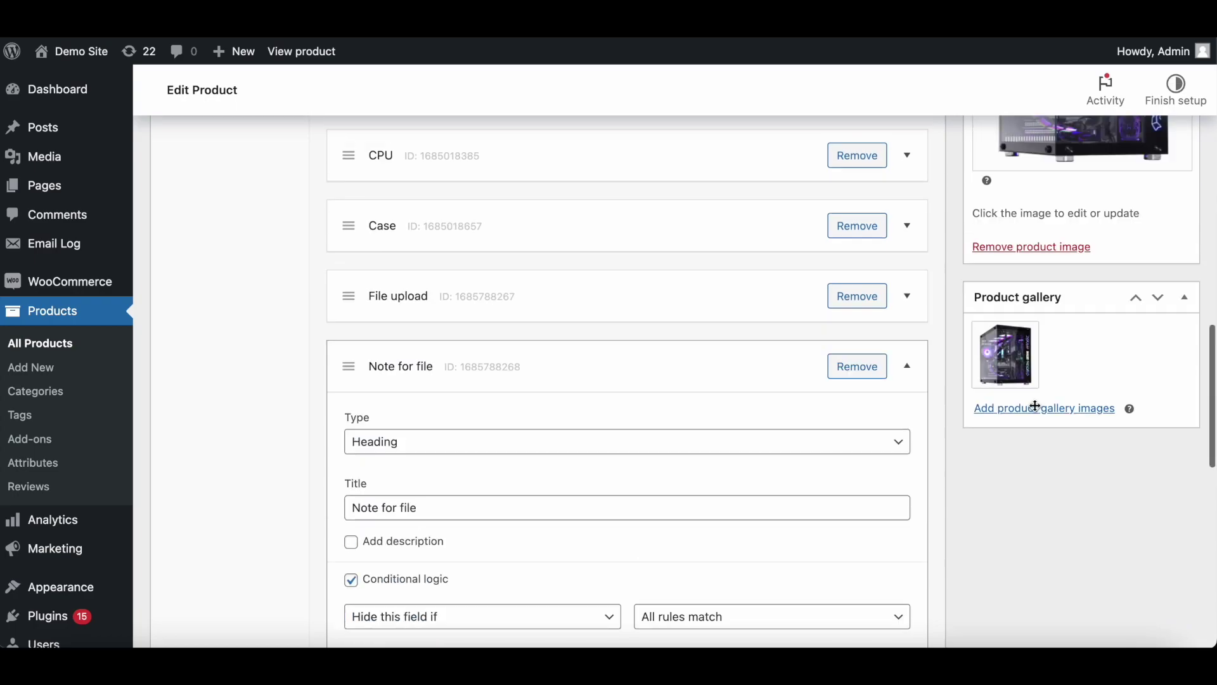
scroll(1128, 471, down, 5)
click(1174, 408)
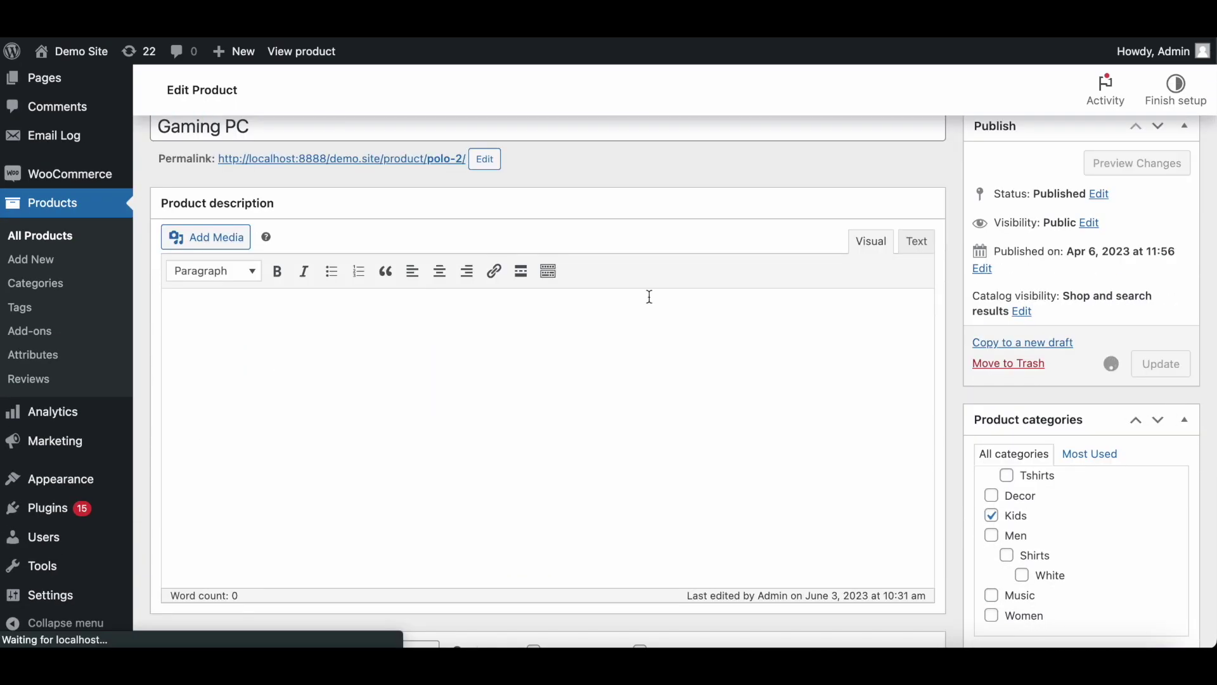
click(374, 159)
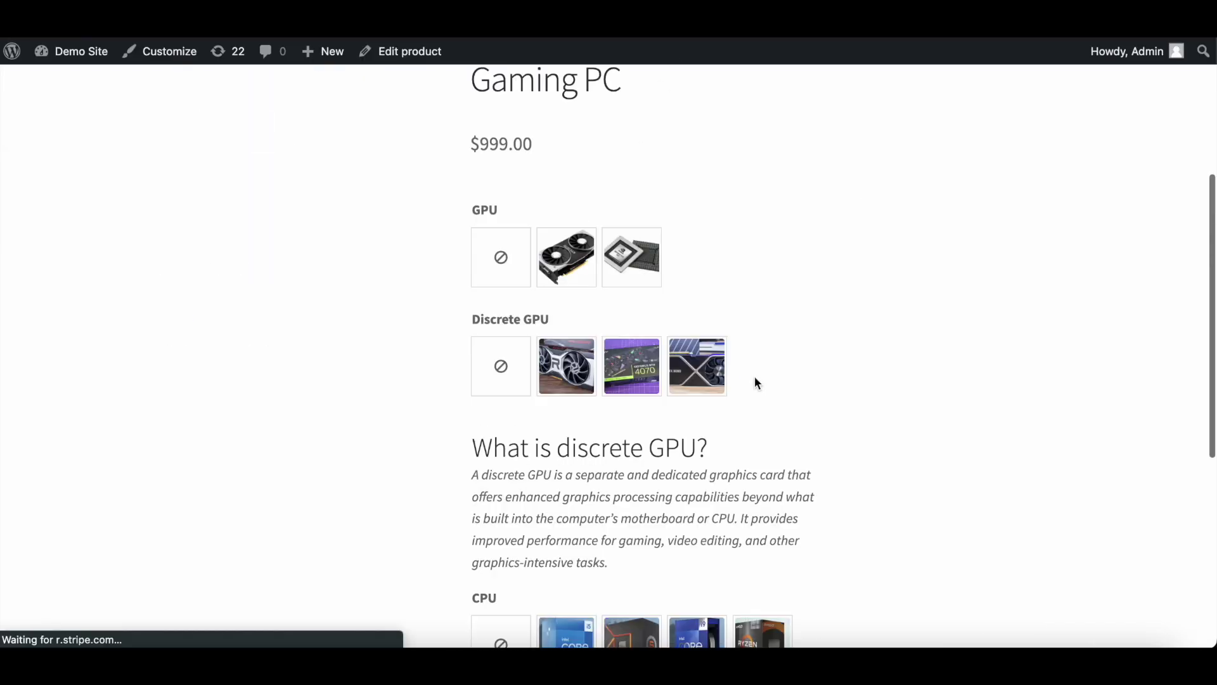
- Choose "Import sample (1).xlsx" from Downloads in the store page's File upload field to test the "Note for file" condition
scroll(755, 377, down, 1)
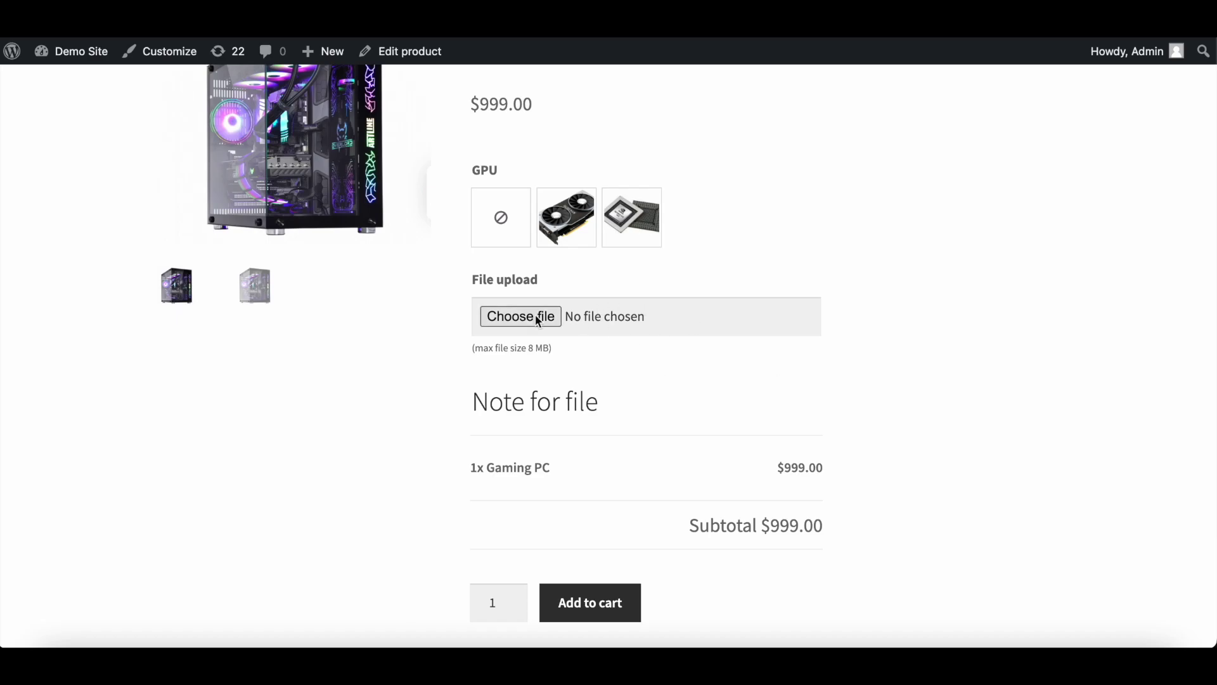
drag(477, 402, 604, 403)
click(644, 399)
click(531, 317)
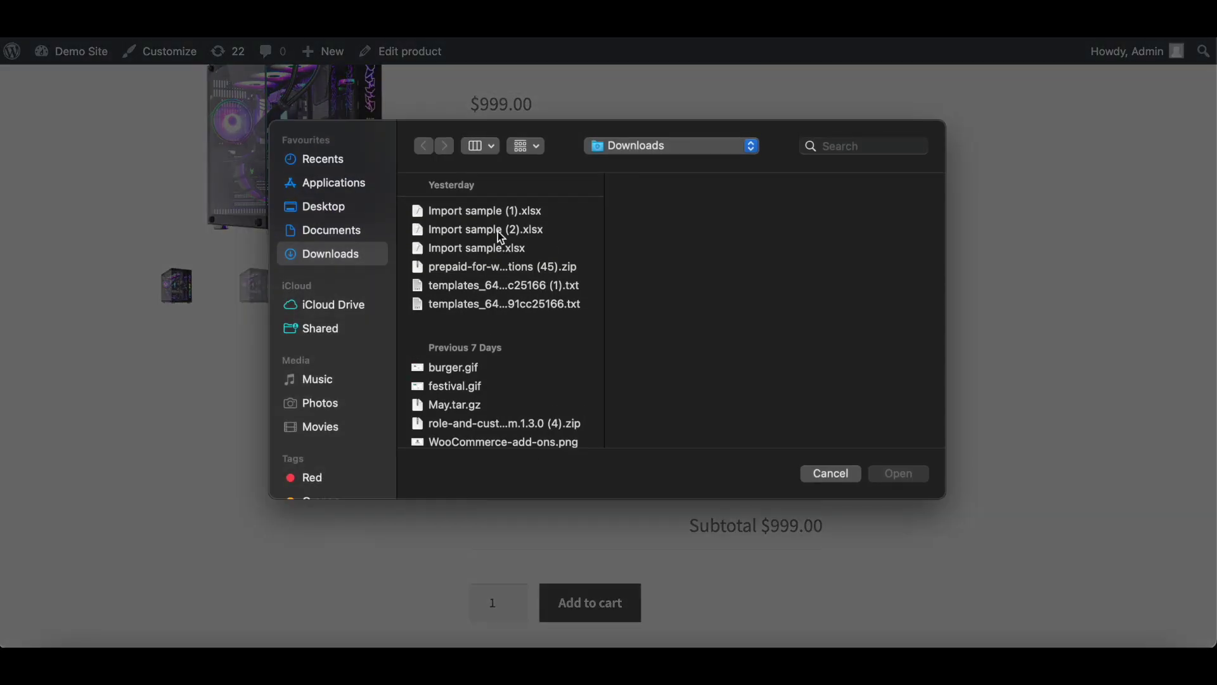
click(488, 211)
click(911, 480)
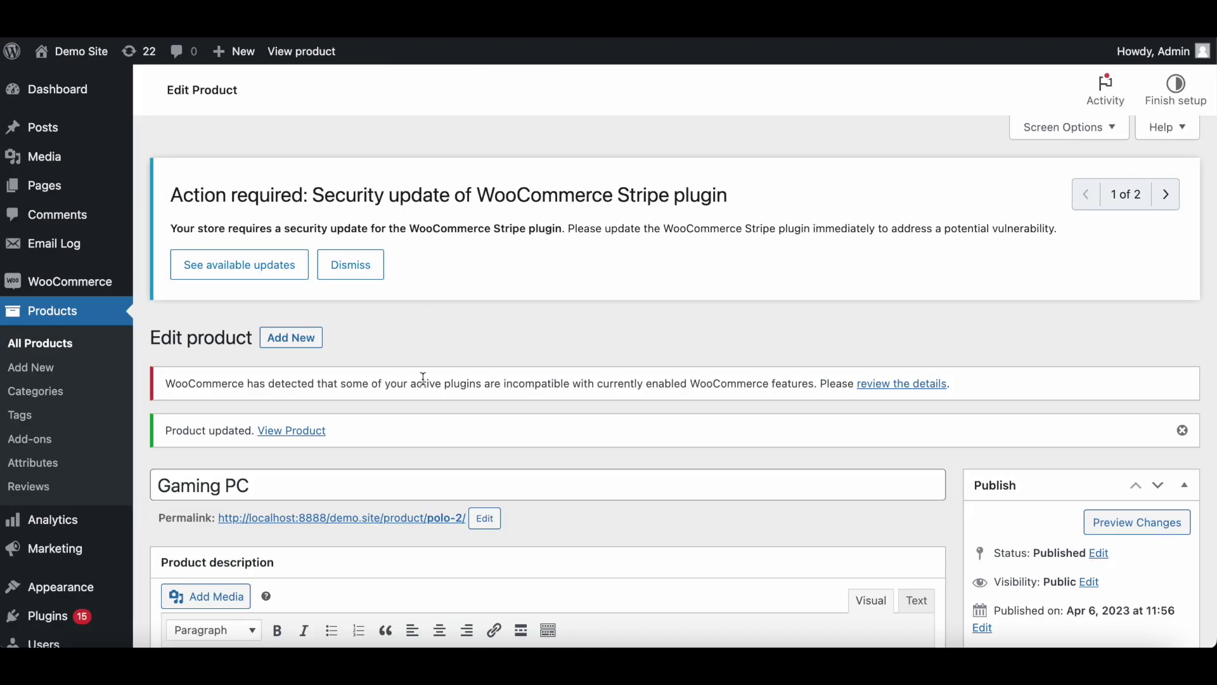
- Add a new Short Text field titled "Any request?" to the Gaming PC product's add-ons
scroll(423, 378, down, 10)
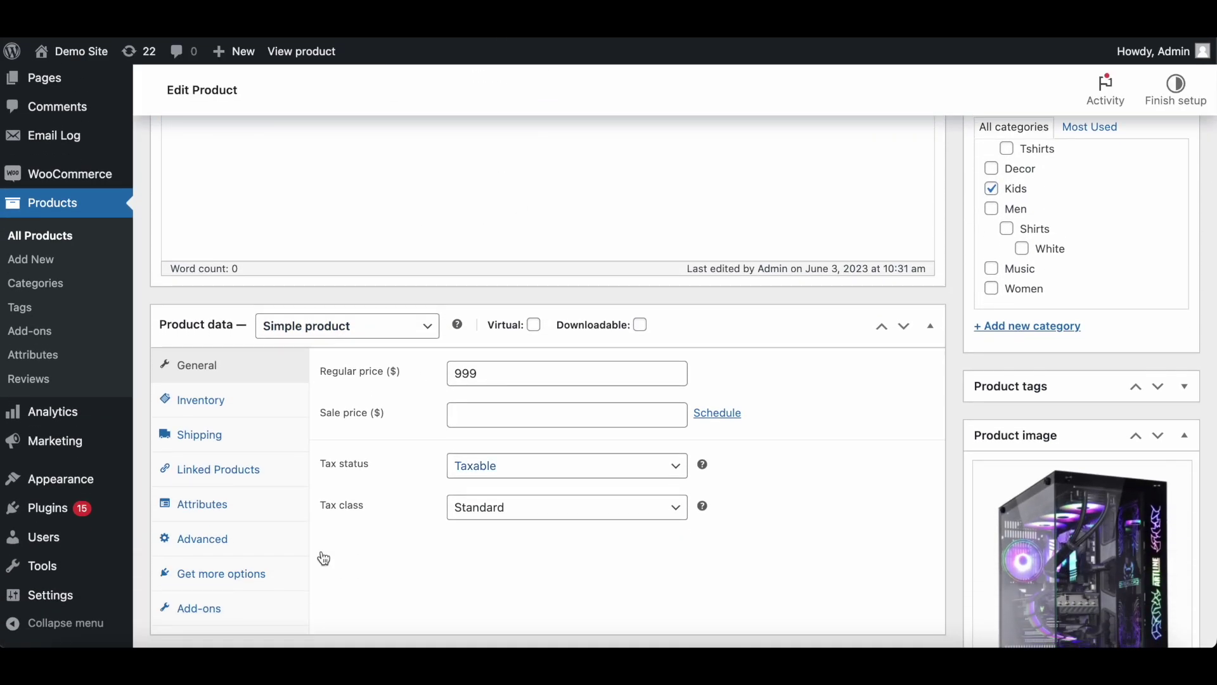
scroll(273, 602, down, 1)
click(260, 562)
scroll(584, 421, down, 6)
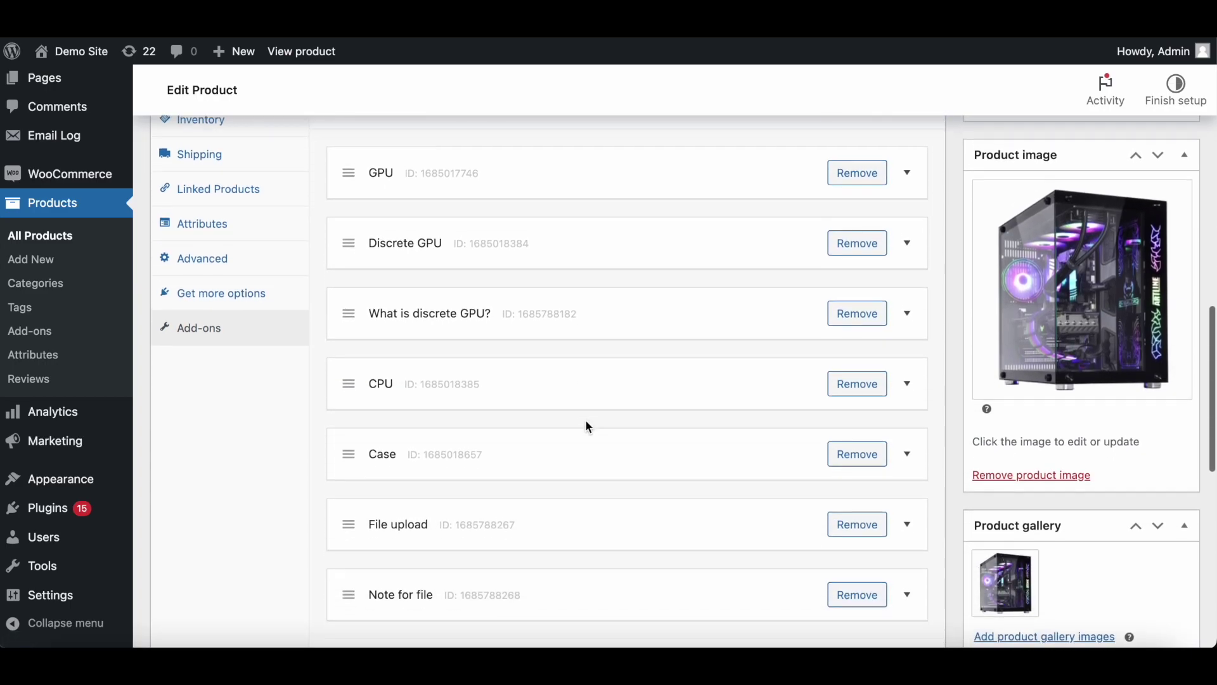
click(350, 507)
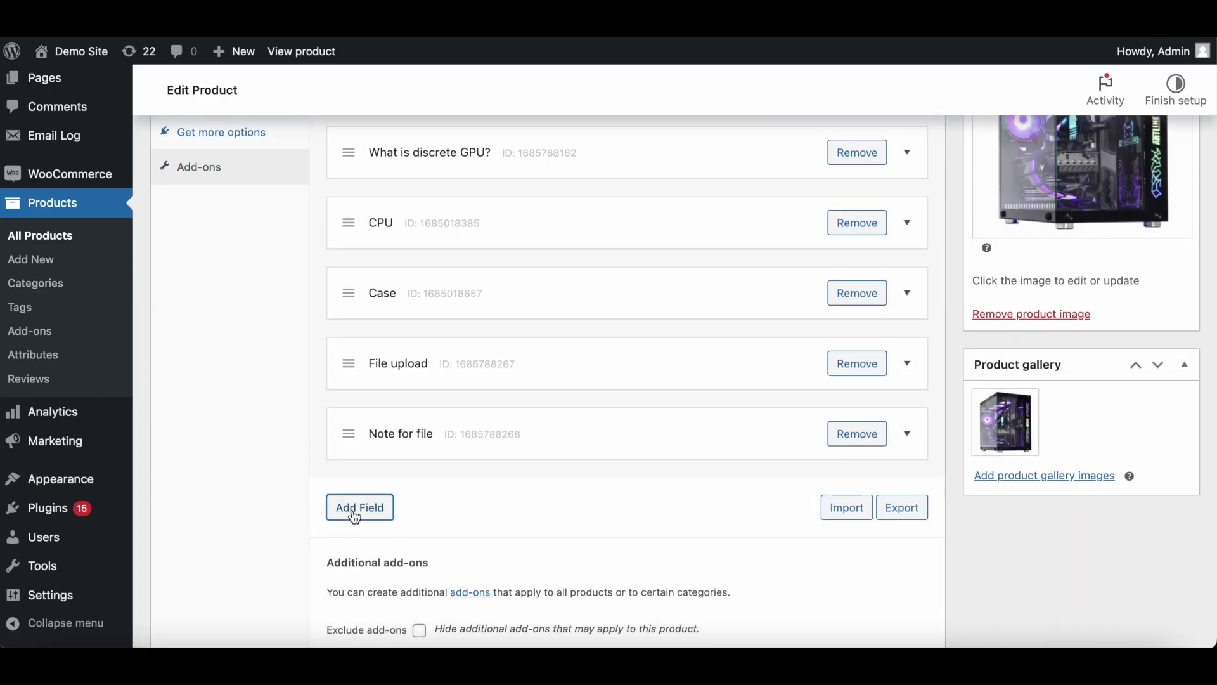
scroll(537, 468, down, 2)
scroll(537, 468, down, 4)
click(497, 340)
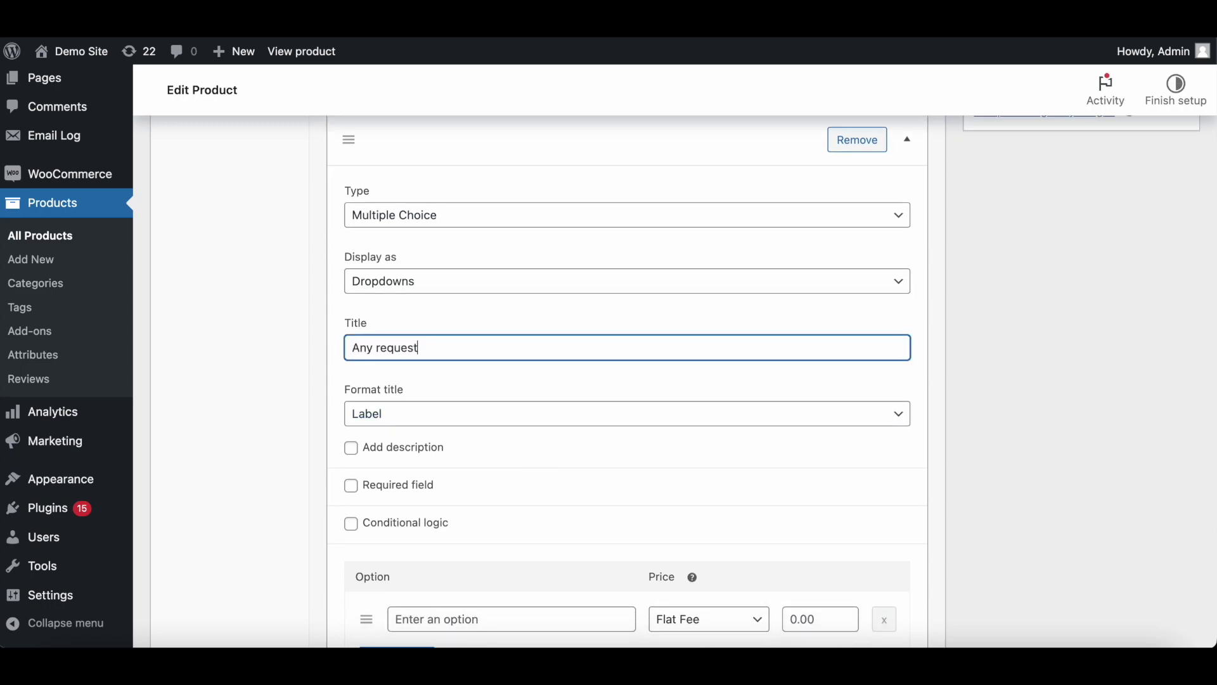
text(Any request?)
click(392, 216)
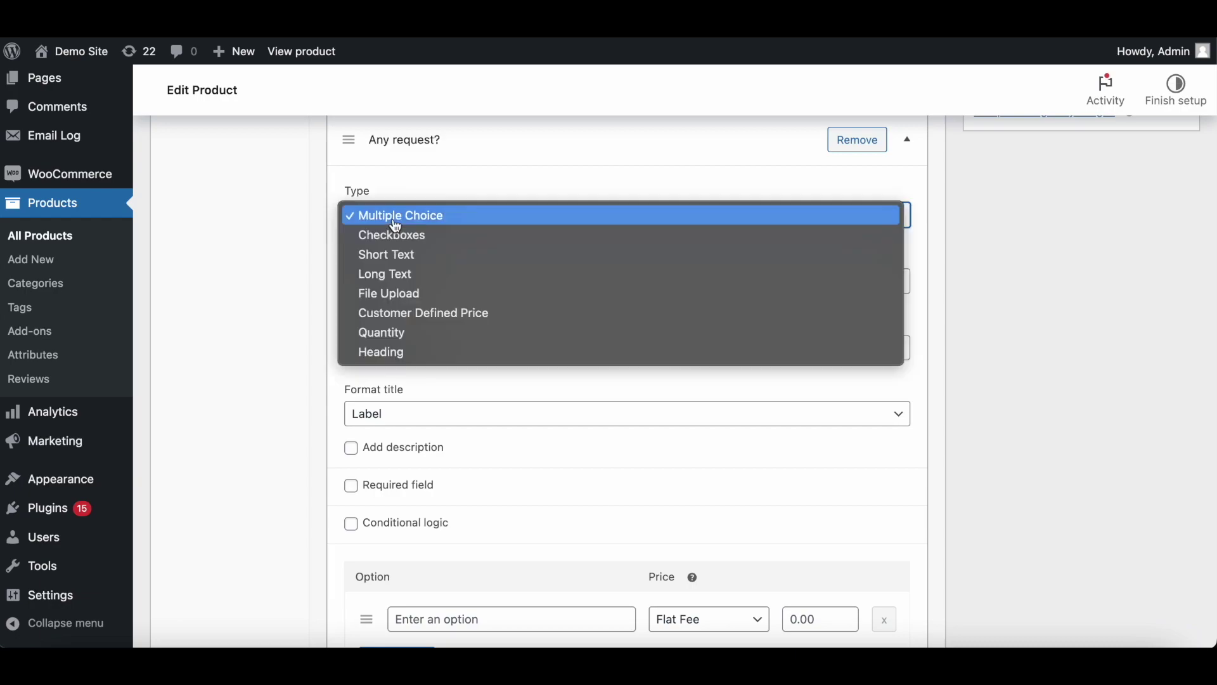
click(404, 257)
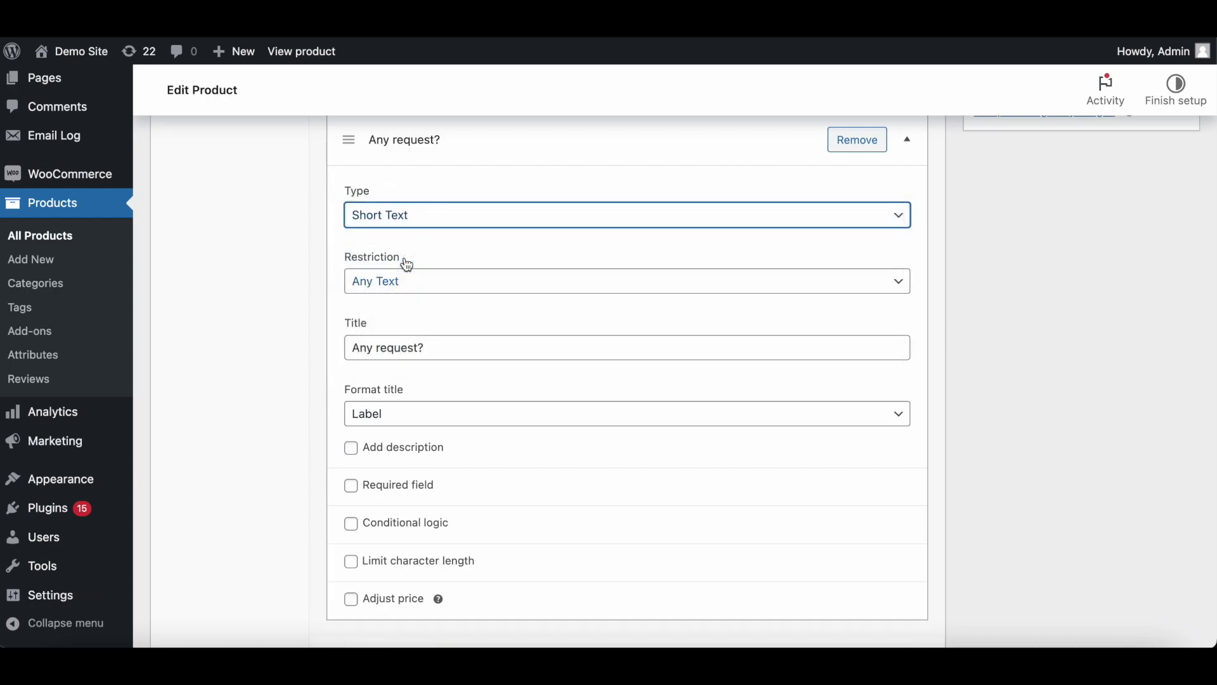
- Add another add-on field, keeping it as Multiple Choice, titled "Want to add gaming mouse?"
scroll(1021, 394, up, 10)
scroll(1023, 402, down, 2)
scroll(1024, 402, down, 10)
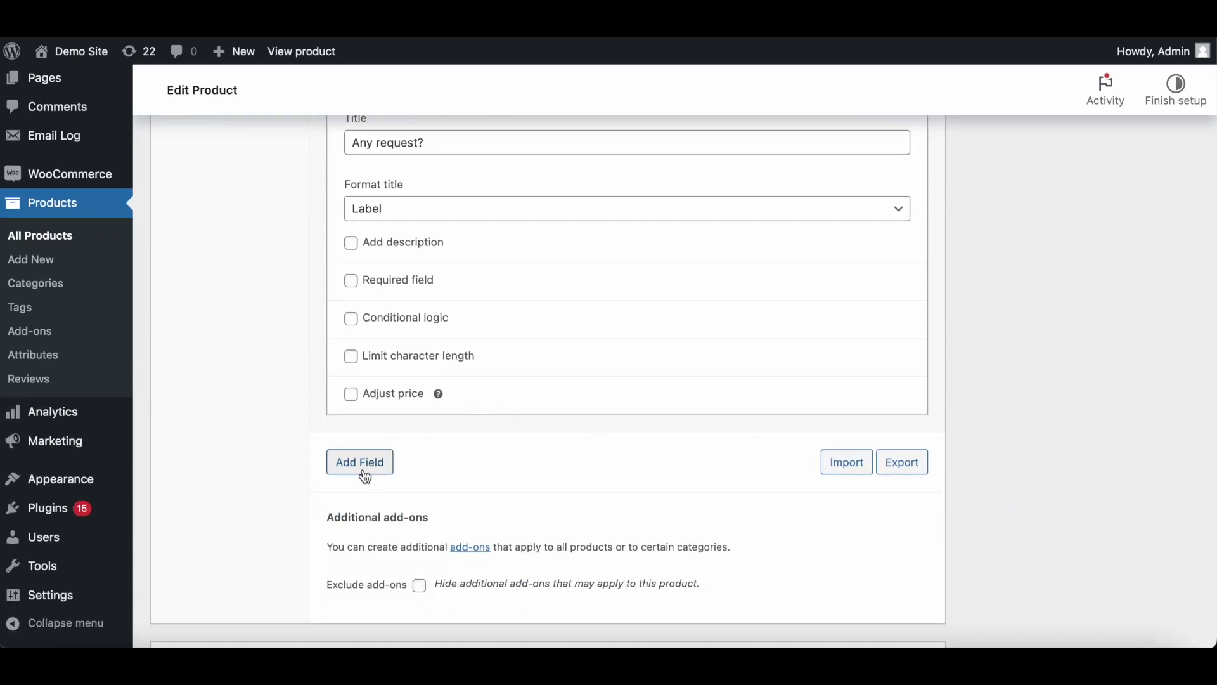
click(365, 472)
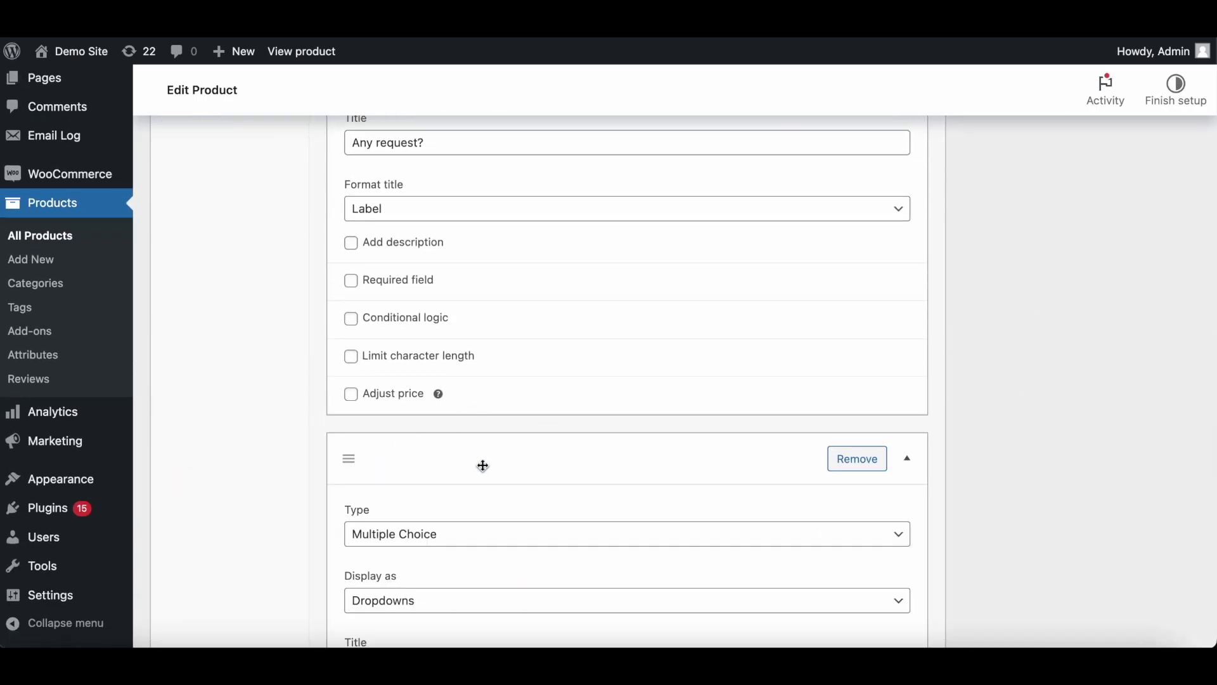
scroll(481, 444, down, 5)
click(413, 327)
text(Want to add gaming mouse?)
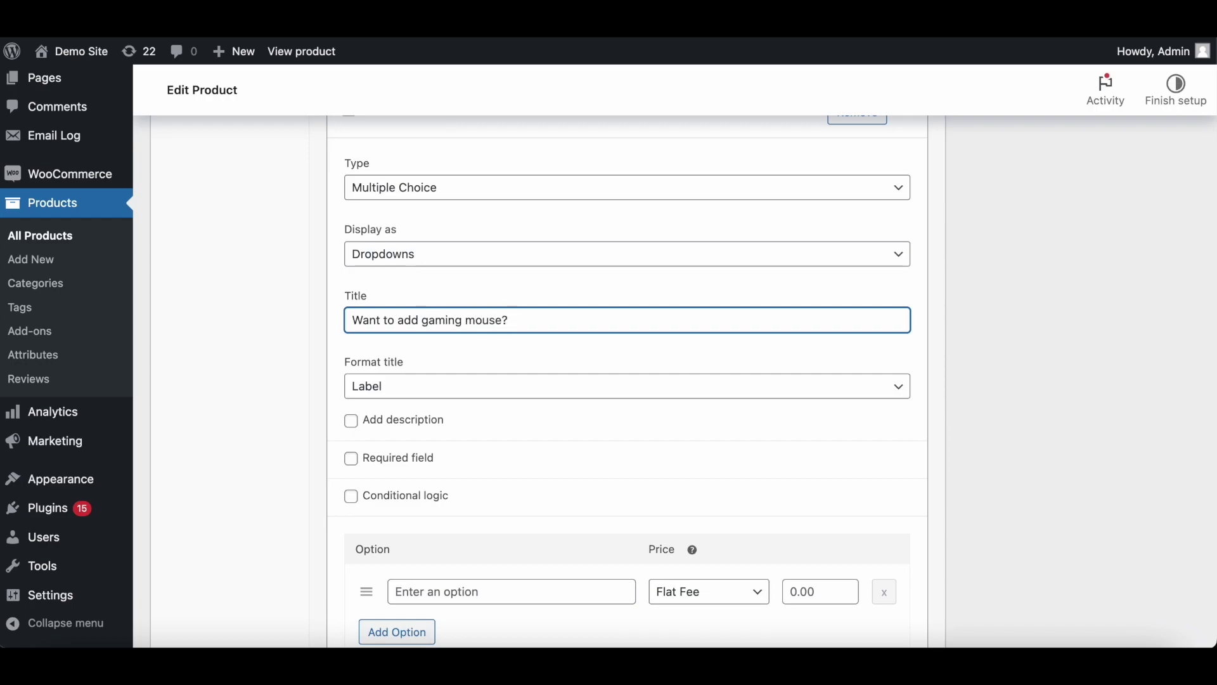
- Give the gaming mouse field the options "Yes" and "No", and save the product
click(429, 599)
text(Yes)
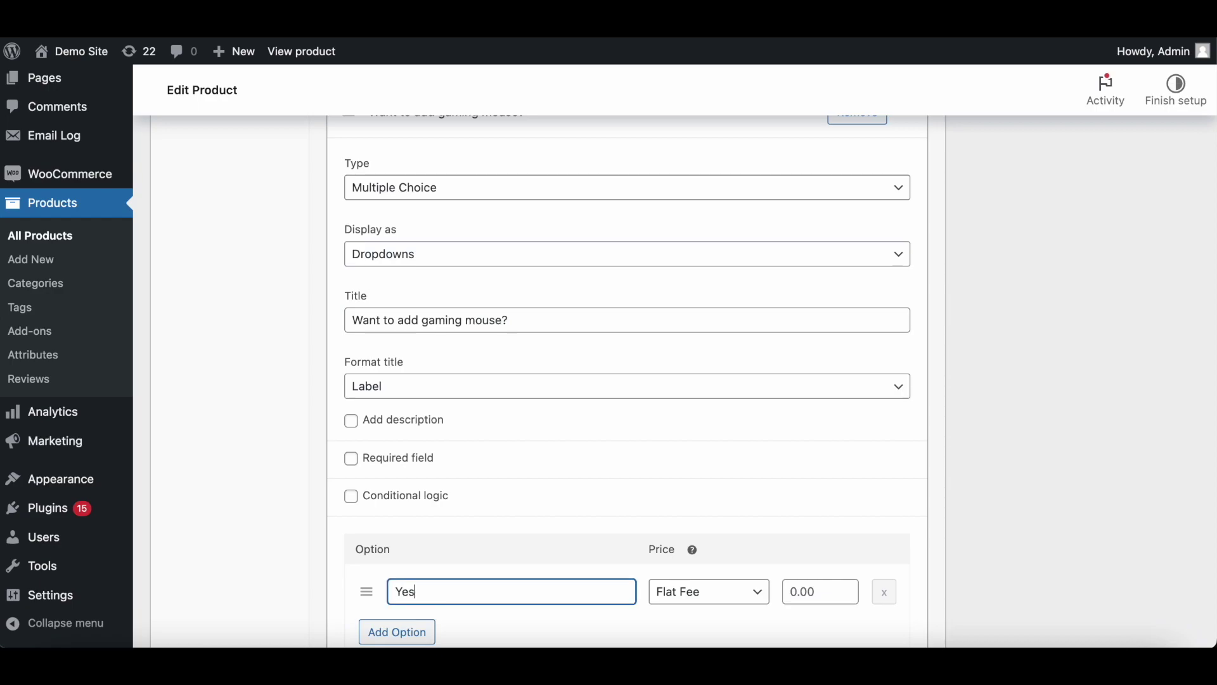
scroll(544, 570, down, 3)
click(413, 533)
click(447, 536)
text(N)
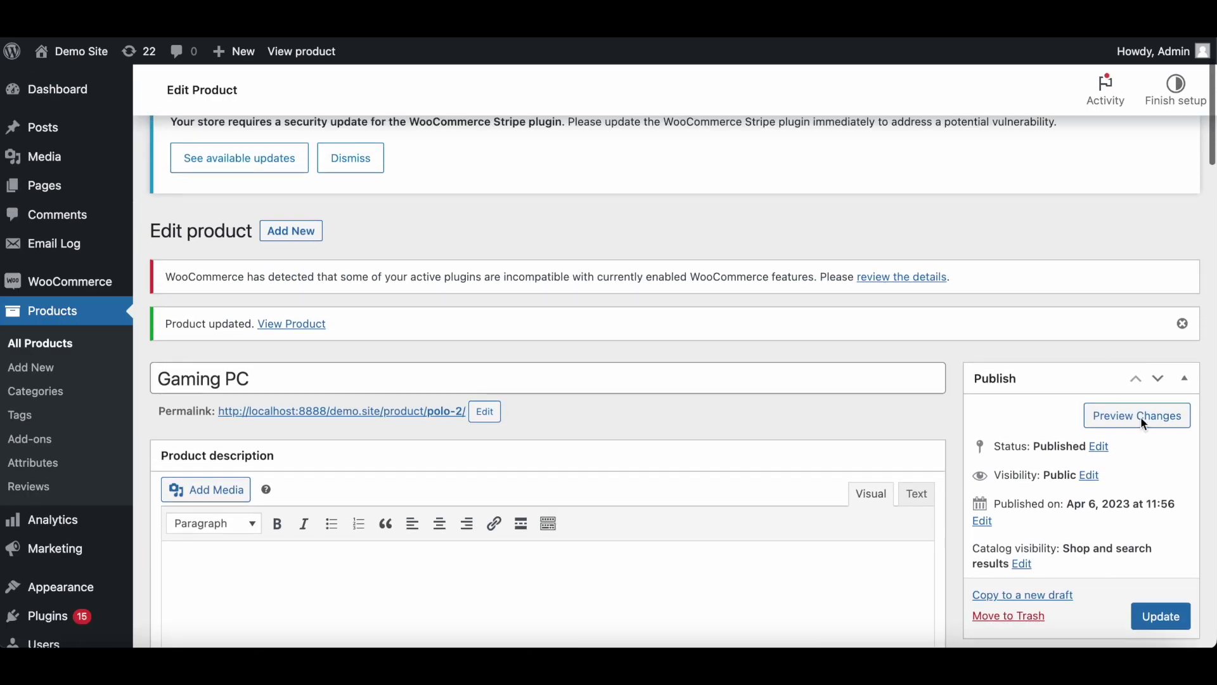
click(1153, 621)
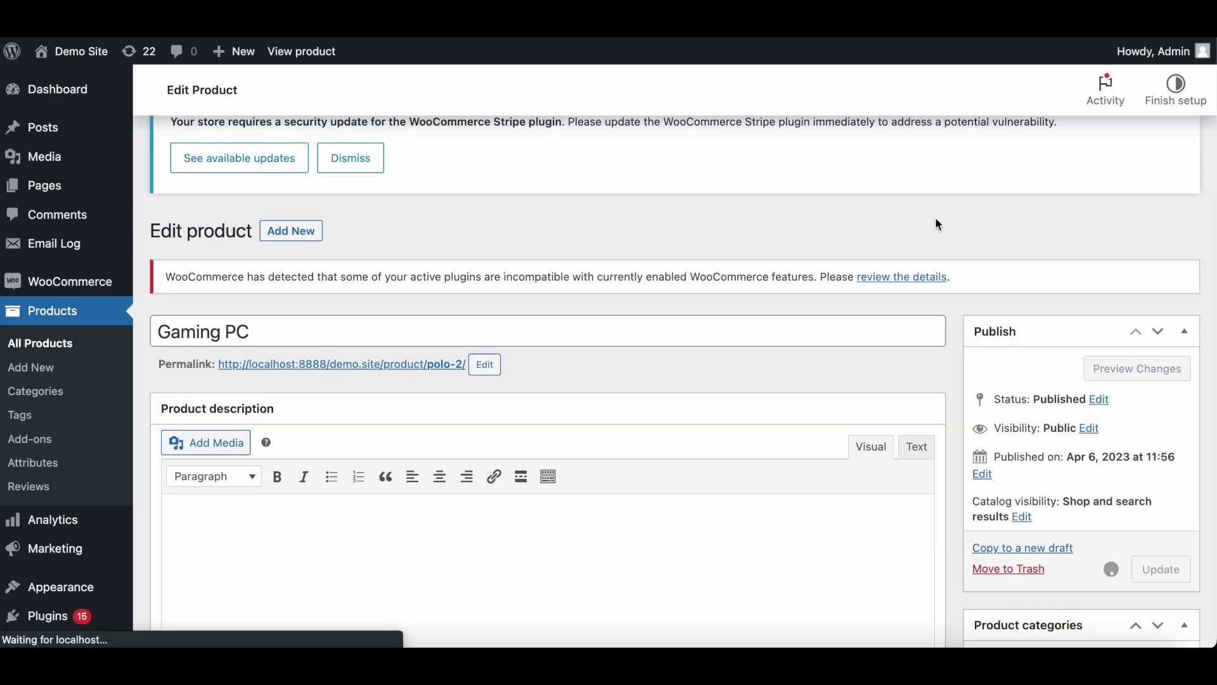
- Enable conditional logic on the "Want to add gaming mouse?" field in the updated product's add-ons
scroll(601, 224, down, 15)
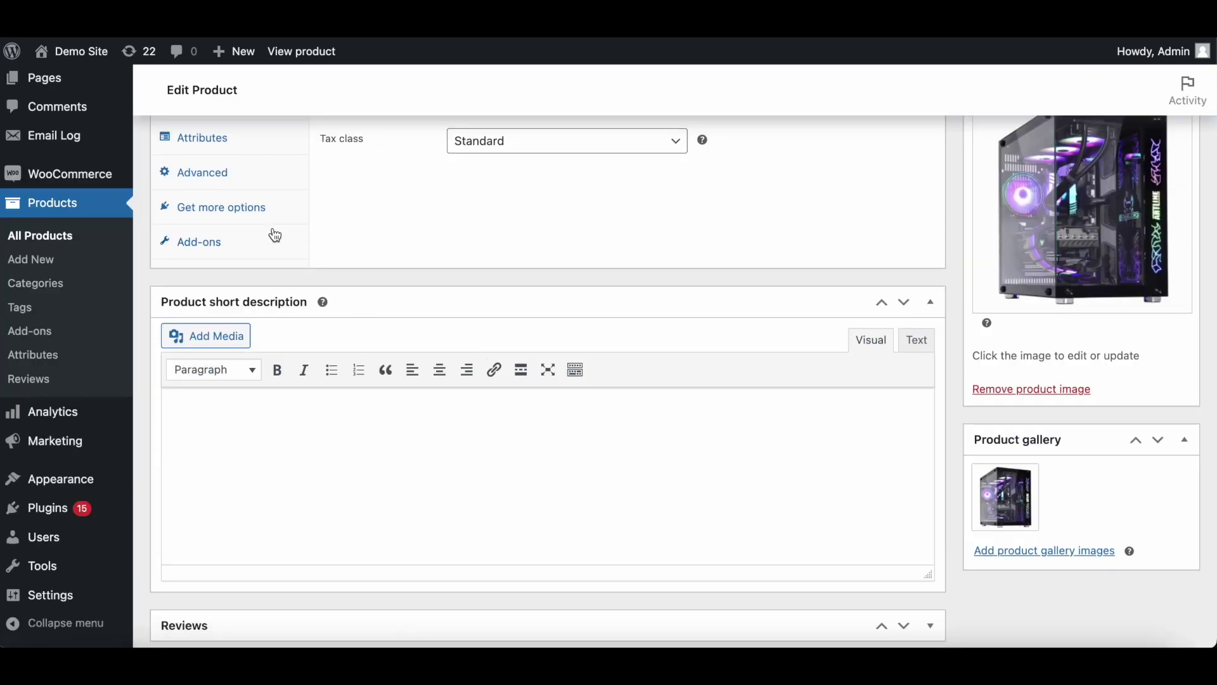
click(279, 240)
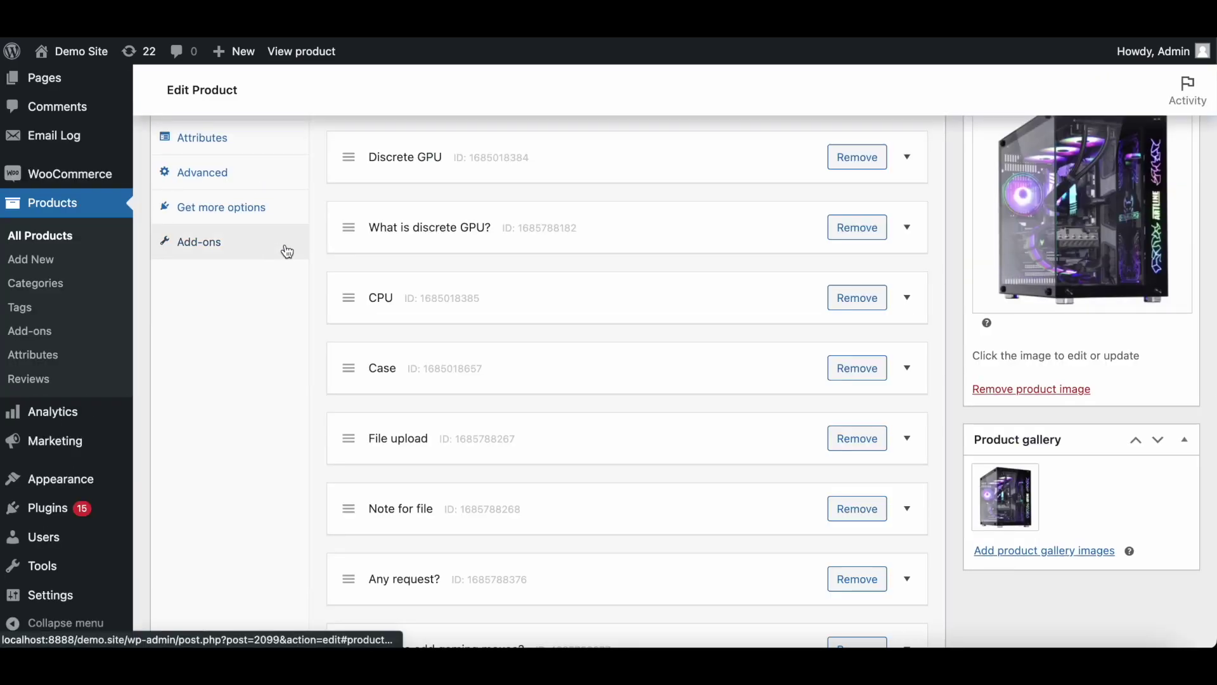
scroll(525, 347, down, 2)
scroll(524, 347, down, 1)
click(457, 463)
scroll(458, 468, down, 6)
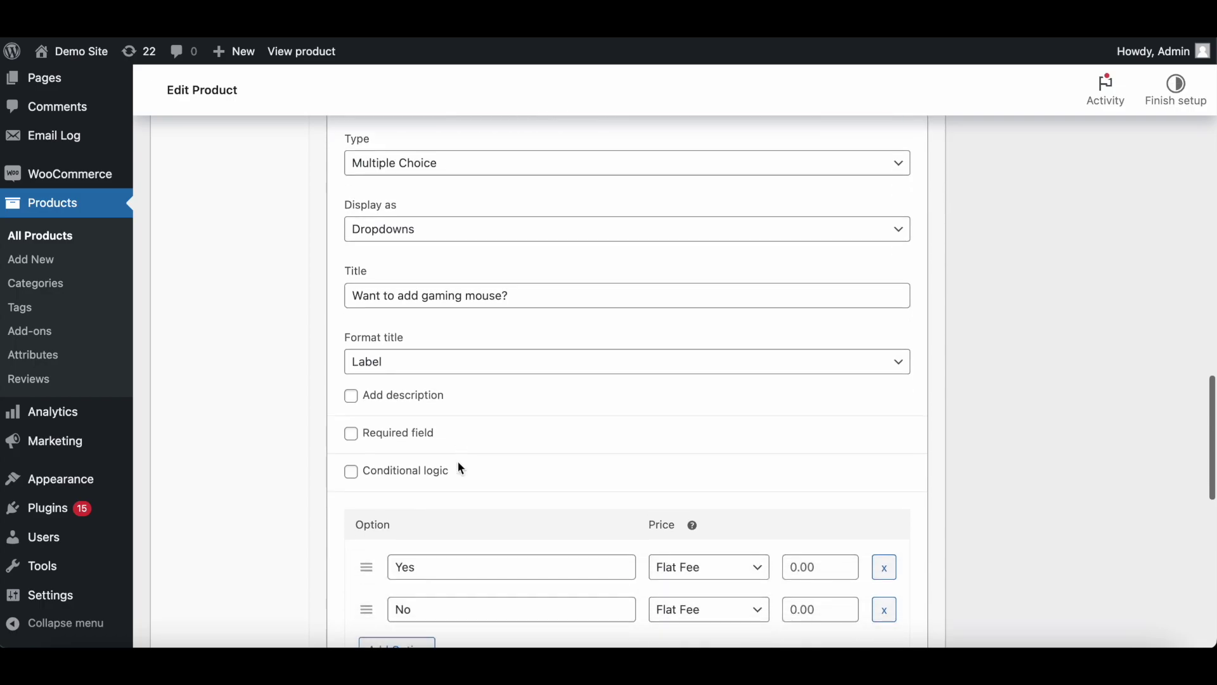
click(428, 480)
- Set the gaming mouse field's condition to show it if "Any request?" has the relation "Text contains" with the value "mouse"
scroll(427, 478, down, 3)
click(463, 357)
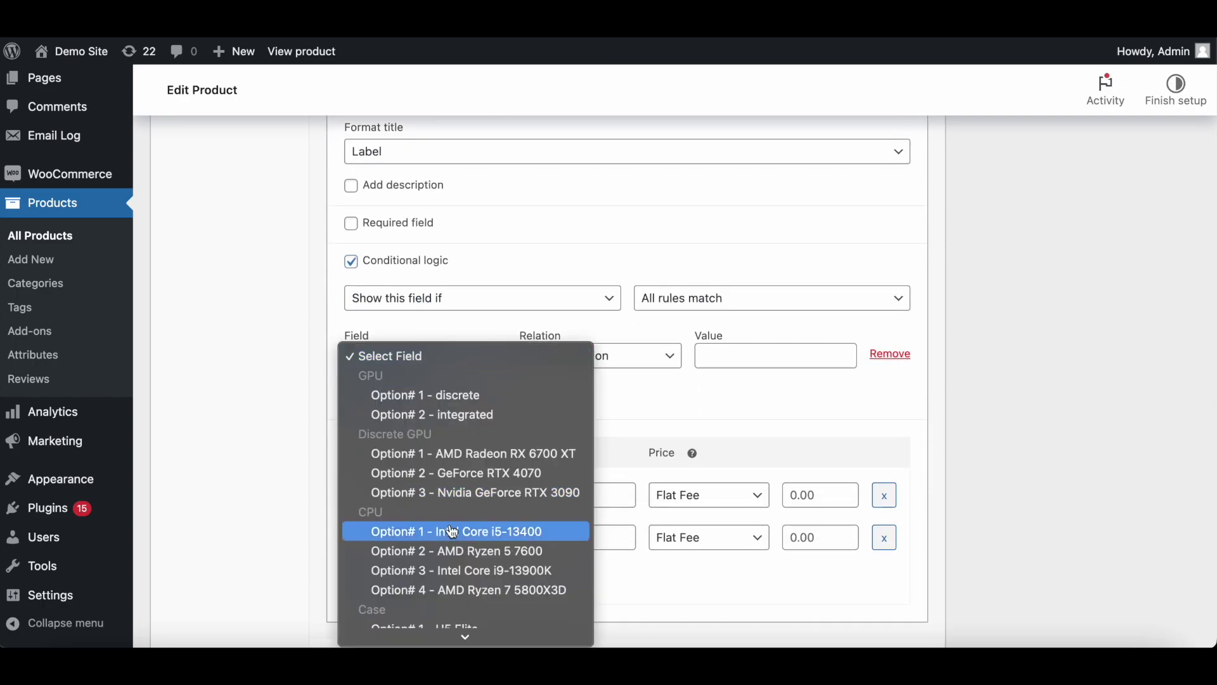
click(423, 633)
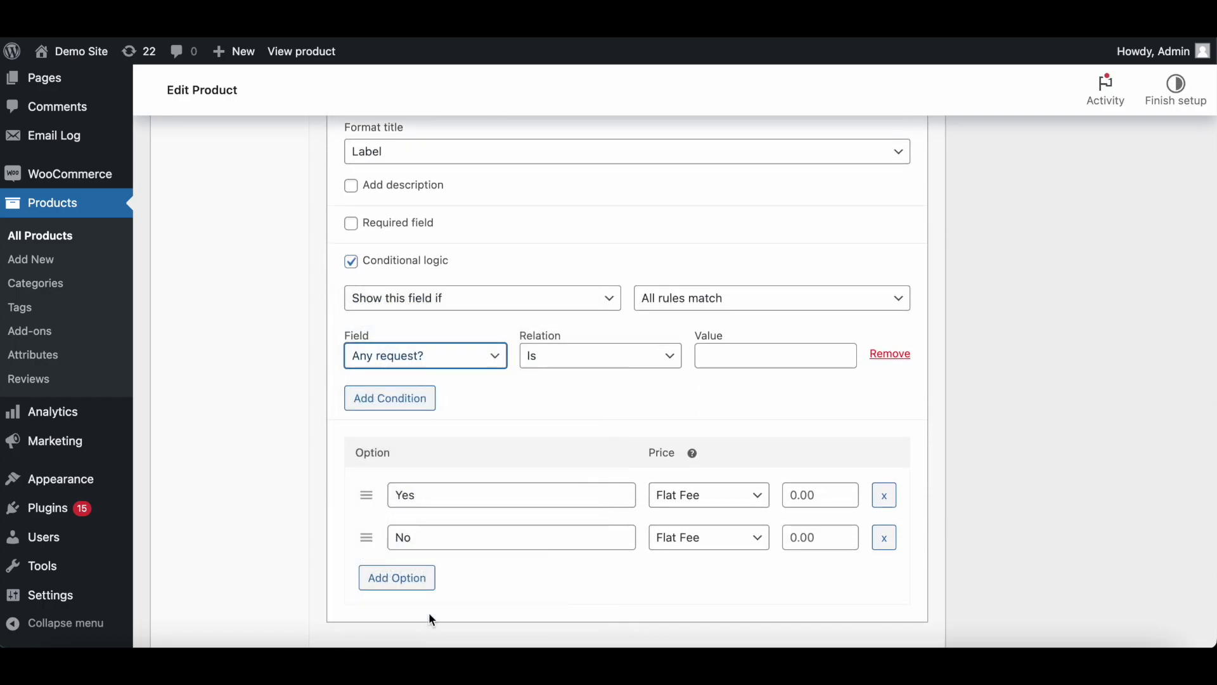
click(577, 356)
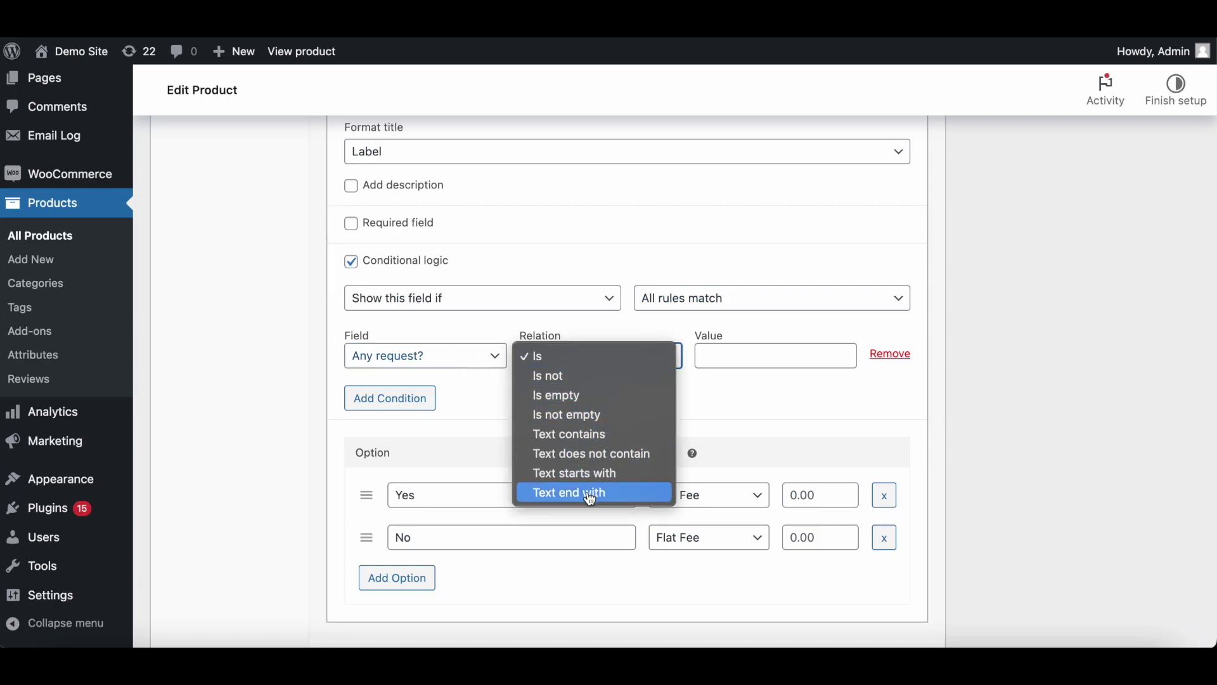
click(589, 436)
click(776, 353)
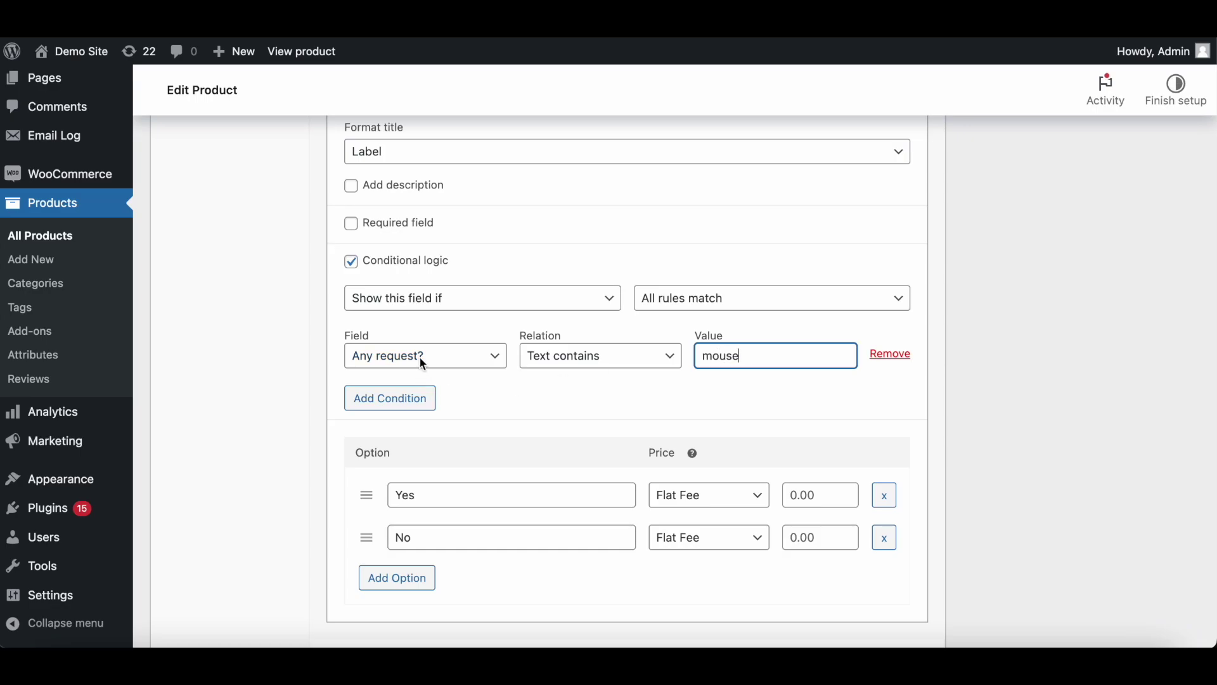
- Save the Gaming PC product with the new condition on the gaming mouse field
click(1022, 388)
scroll(1024, 390, up, 4)
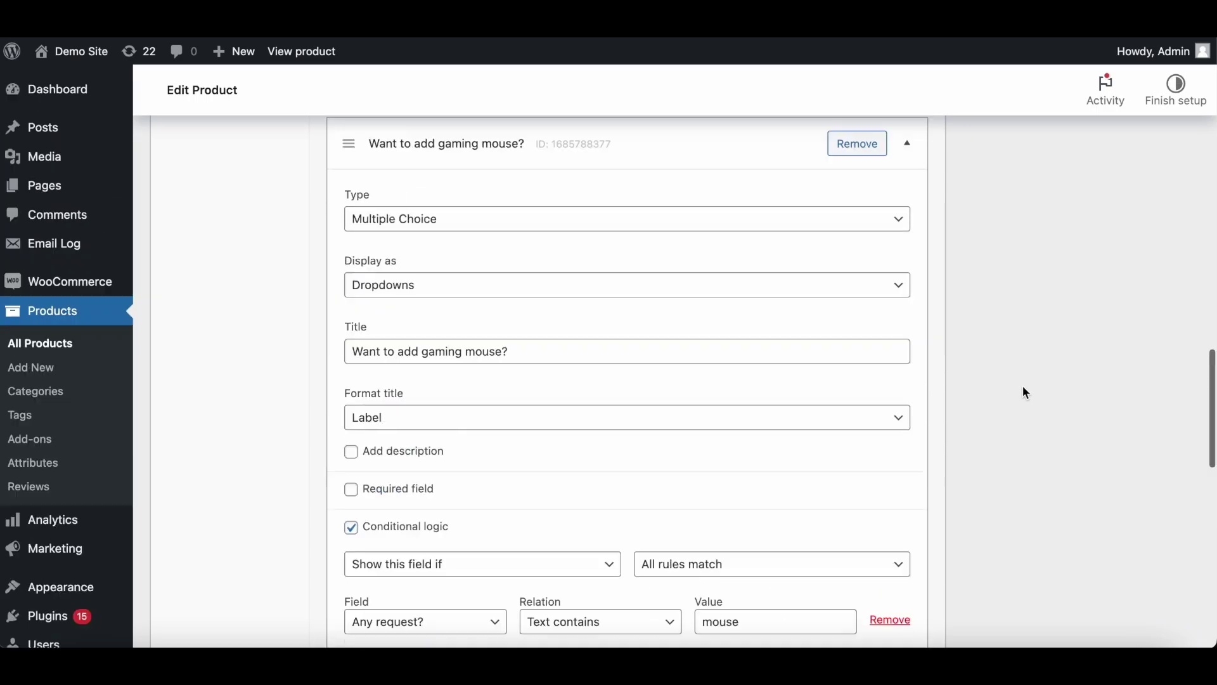
scroll(1022, 393, up, 15)
scroll(1121, 370, down, 5)
click(1161, 315)
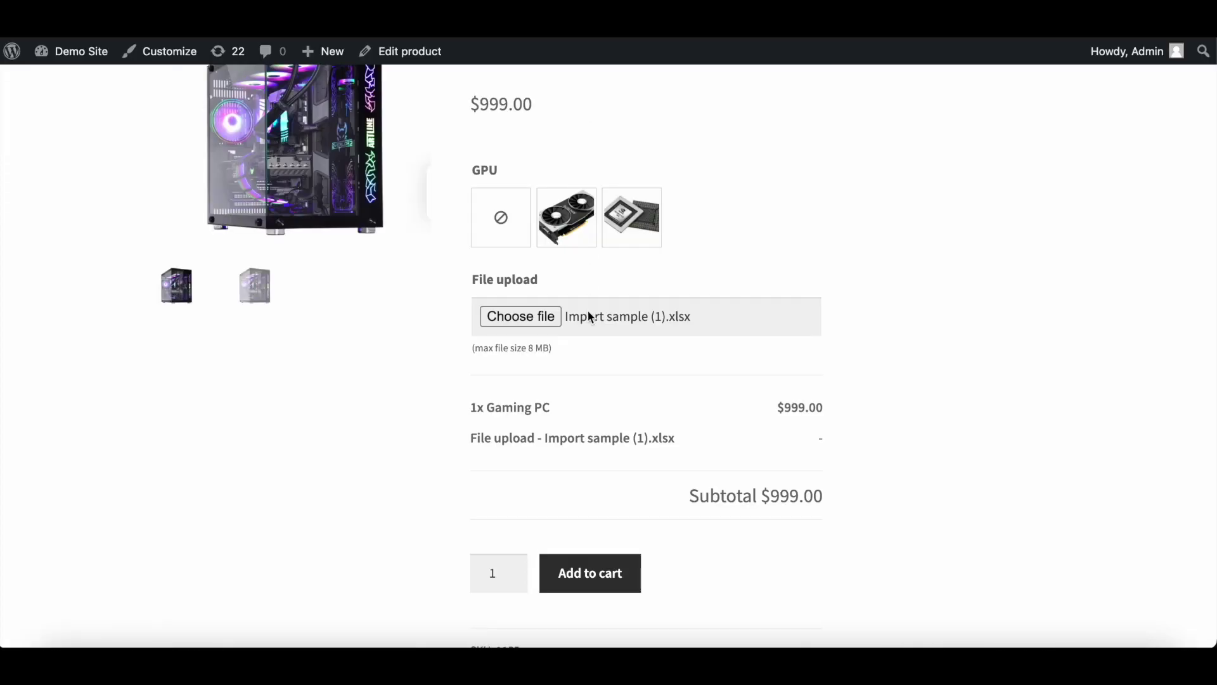
- Reload the Gaming PC store page, enter "can I buy a mouse" under "Any request?", and choose an option for the gaming mouse
key(super+r)
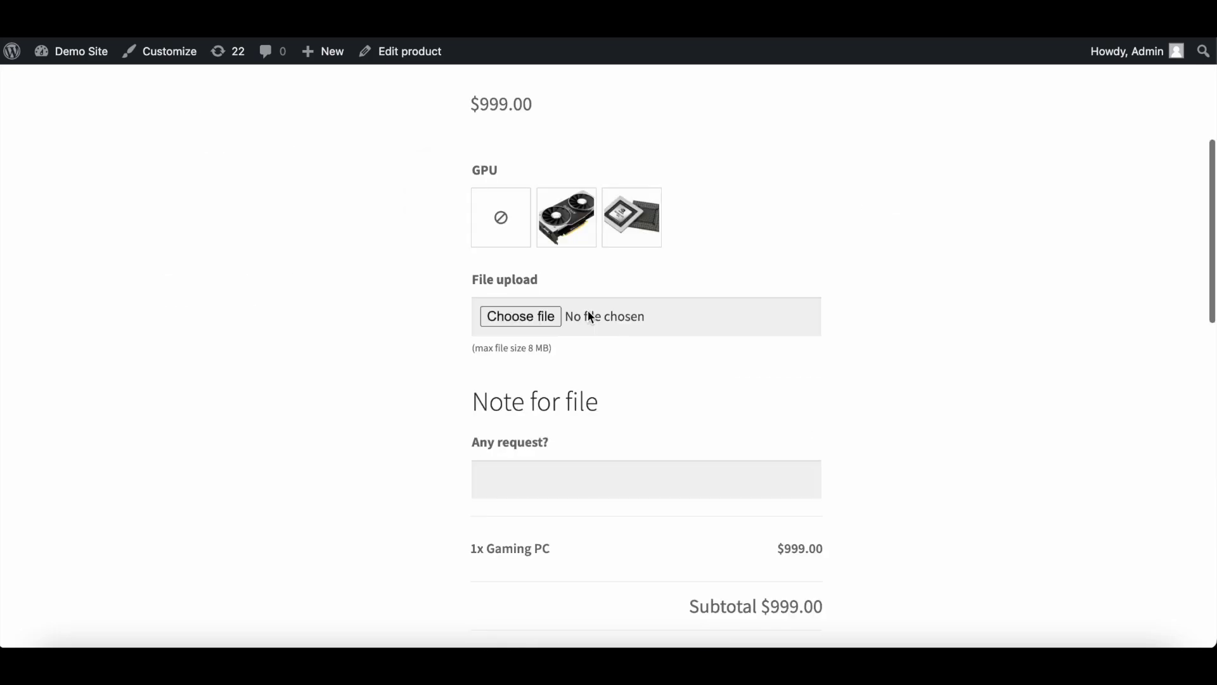
scroll(587, 309, down, 2)
click(558, 368)
text(can )
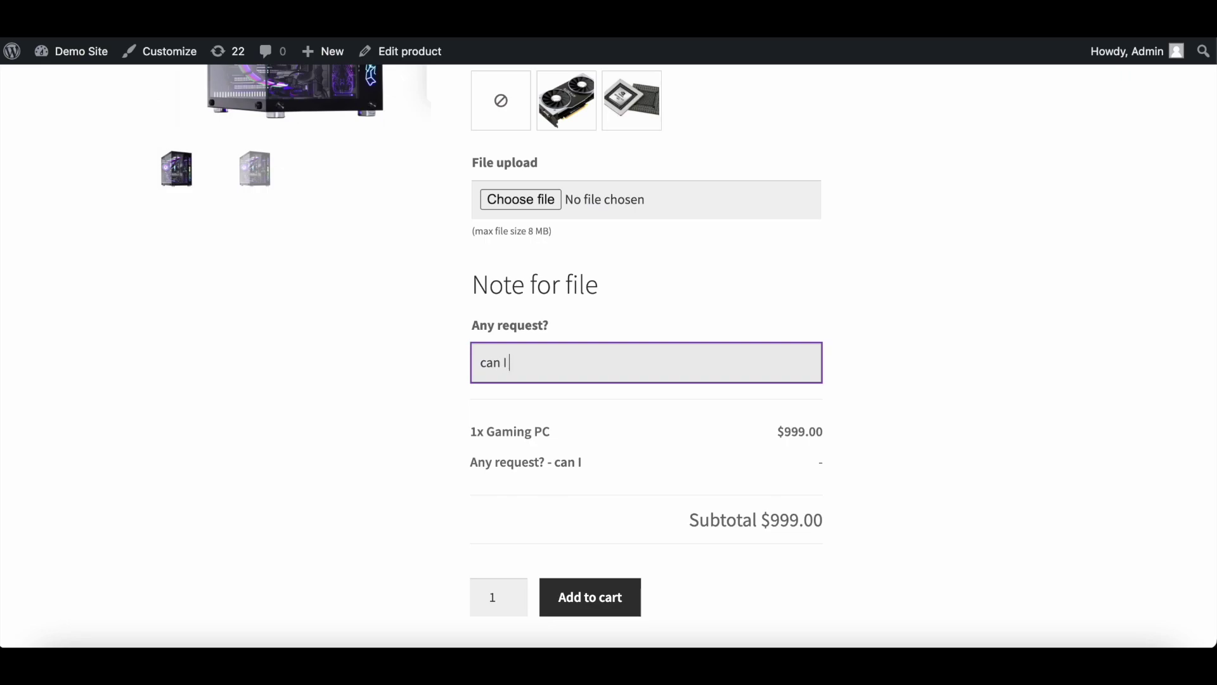
text(I buy a mouse)
mouse_move(597, 353)
mouse_down()
mouse_move(568, 353)
mouse_move(588, 354)
mouse_up()
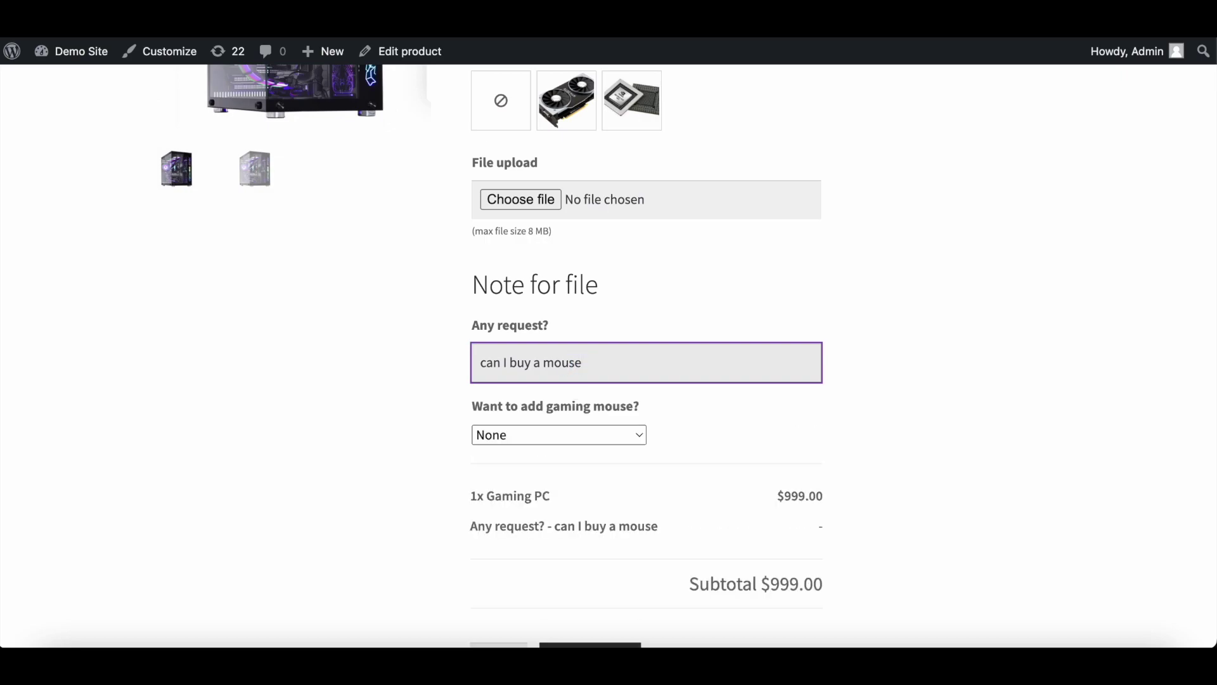
click(540, 438)
click(538, 458)
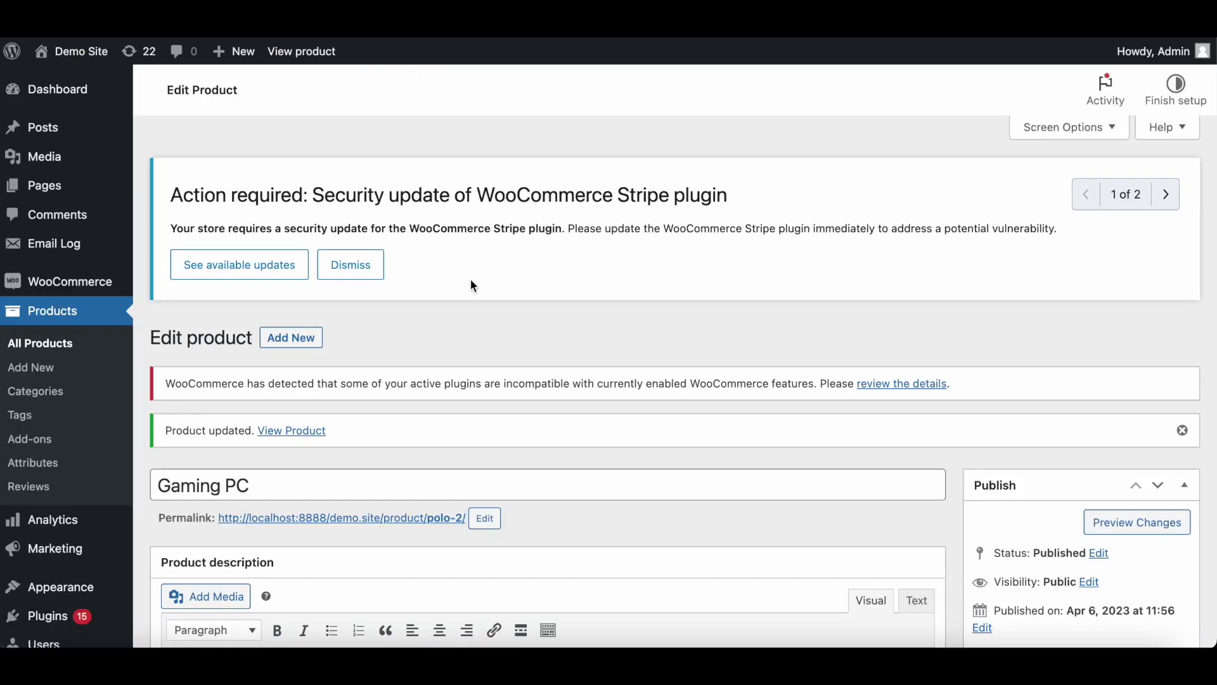
- Return to the product editor, expand the "Want to add gaming mouse?" add-on and examine its show or hide choices
scroll(468, 345, down, 15)
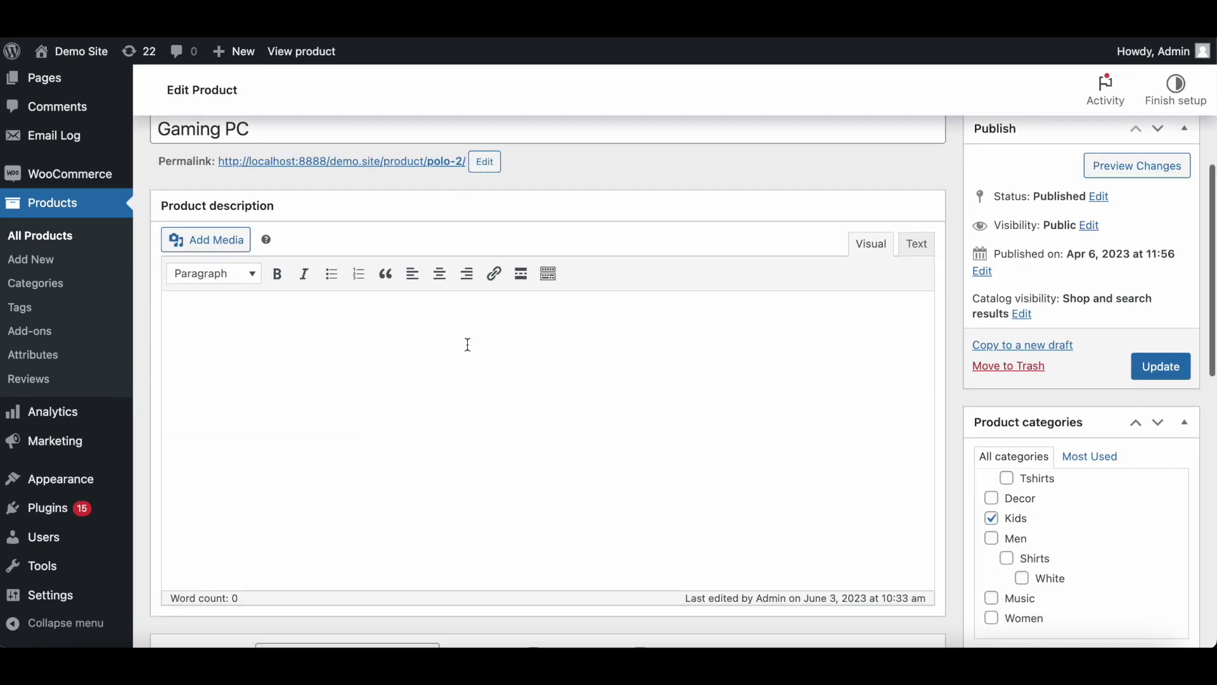
click(260, 326)
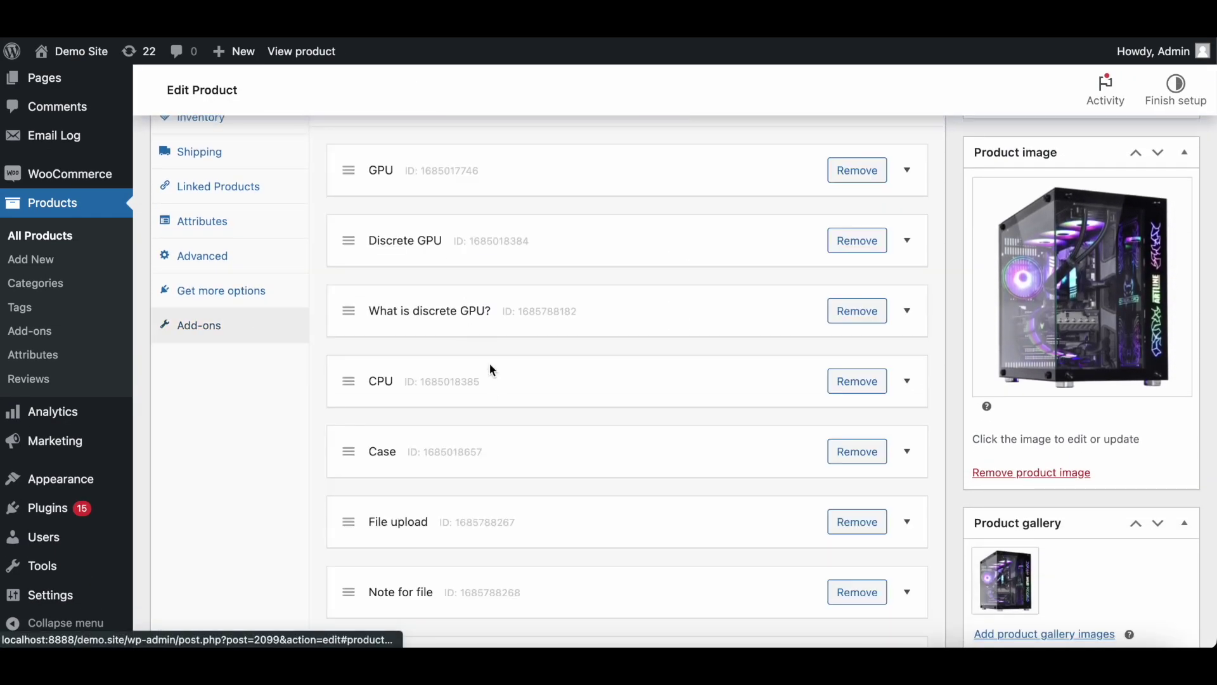
scroll(489, 353, down, 4)
click(481, 440)
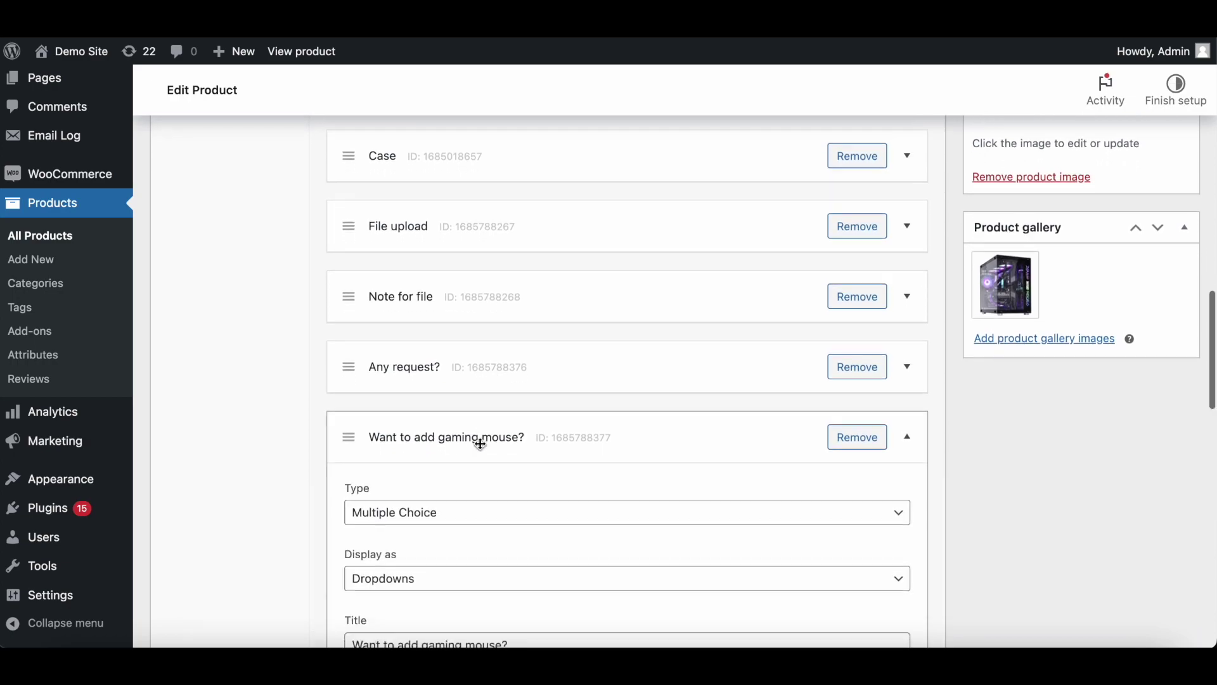
scroll(480, 449, down, 5)
scroll(482, 450, down, 2)
click(480, 447)
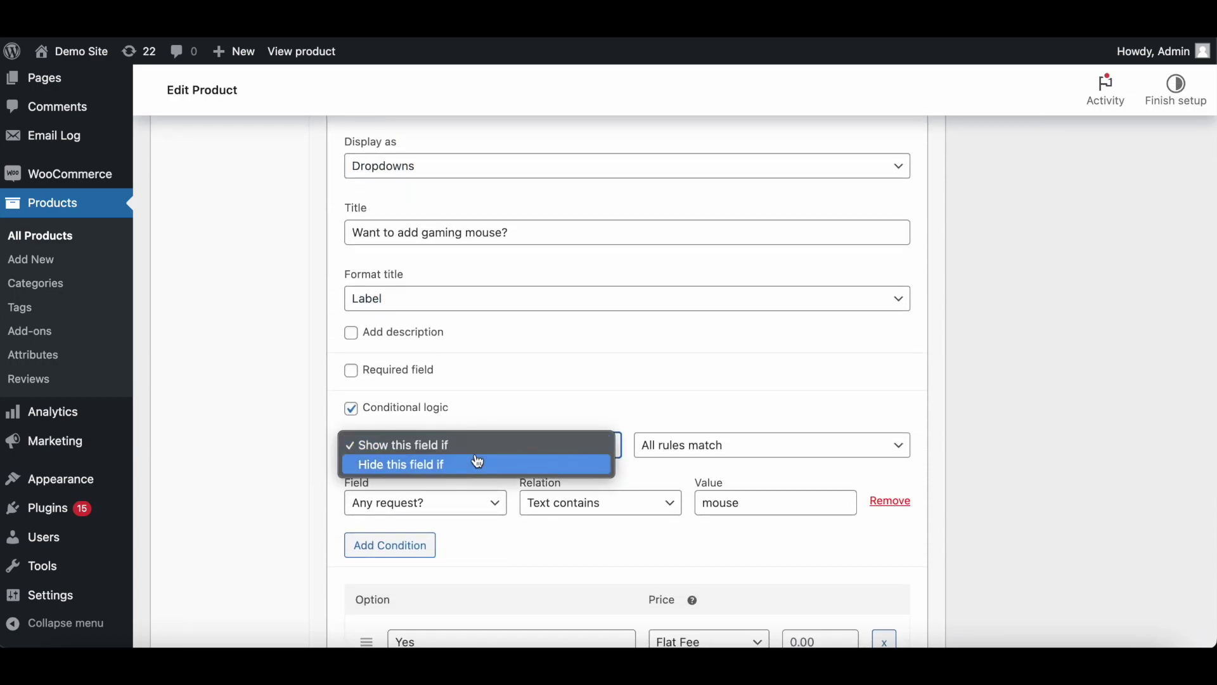
click(267, 396)
- Add two more blank conditions to the "Want to add gaming mouse?" field's conditional logic
scroll(265, 392, up, 7)
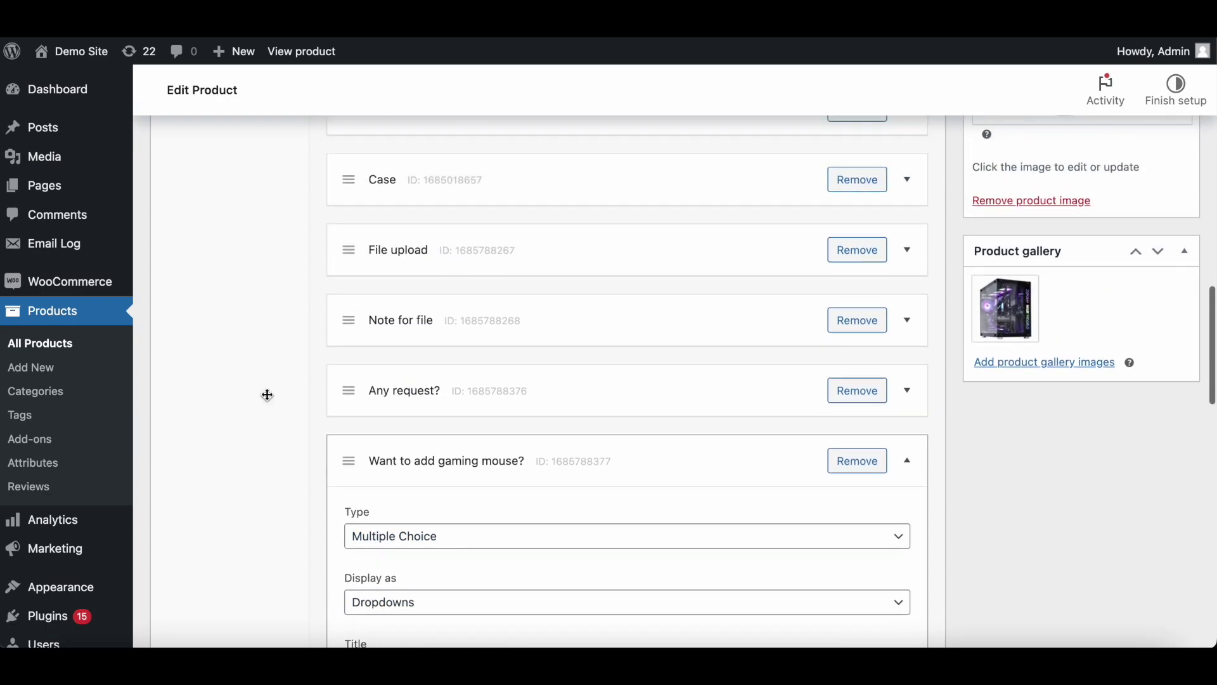
scroll(268, 391, down, 6)
scroll(358, 546, down, 1)
click(389, 530)
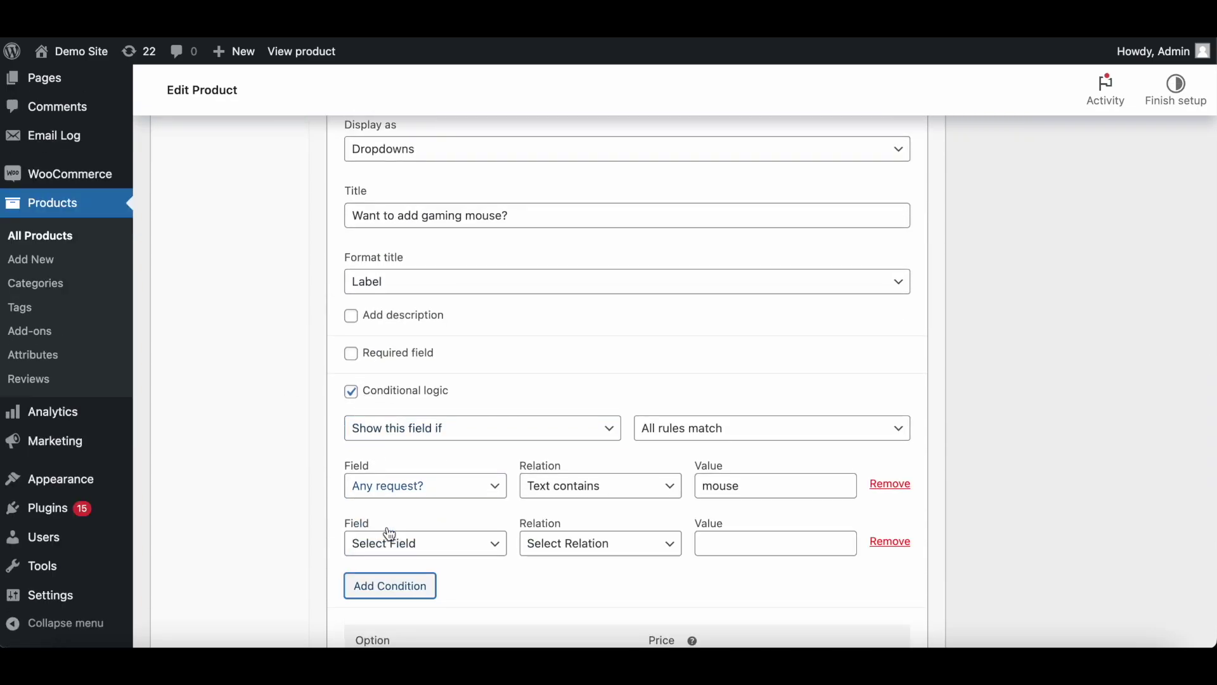
scroll(390, 535, down, 3)
click(428, 472)
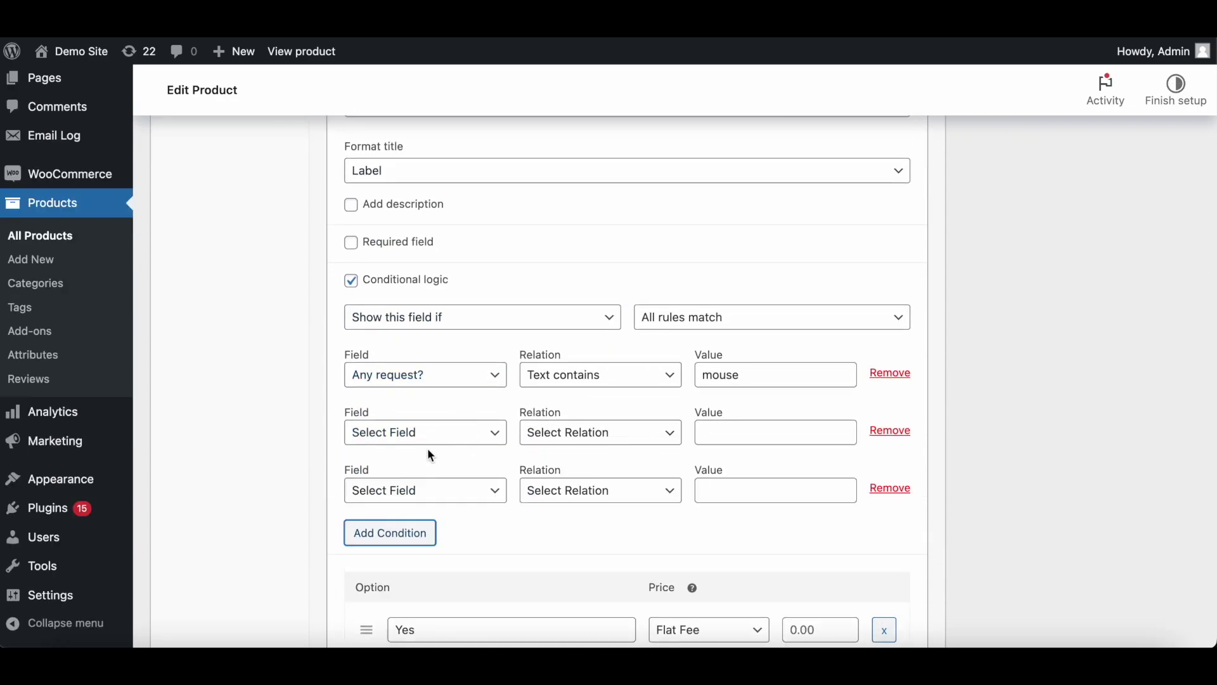
- Add a new add-on field of type Quantity titled "qty"
scroll(493, 424, down, 7)
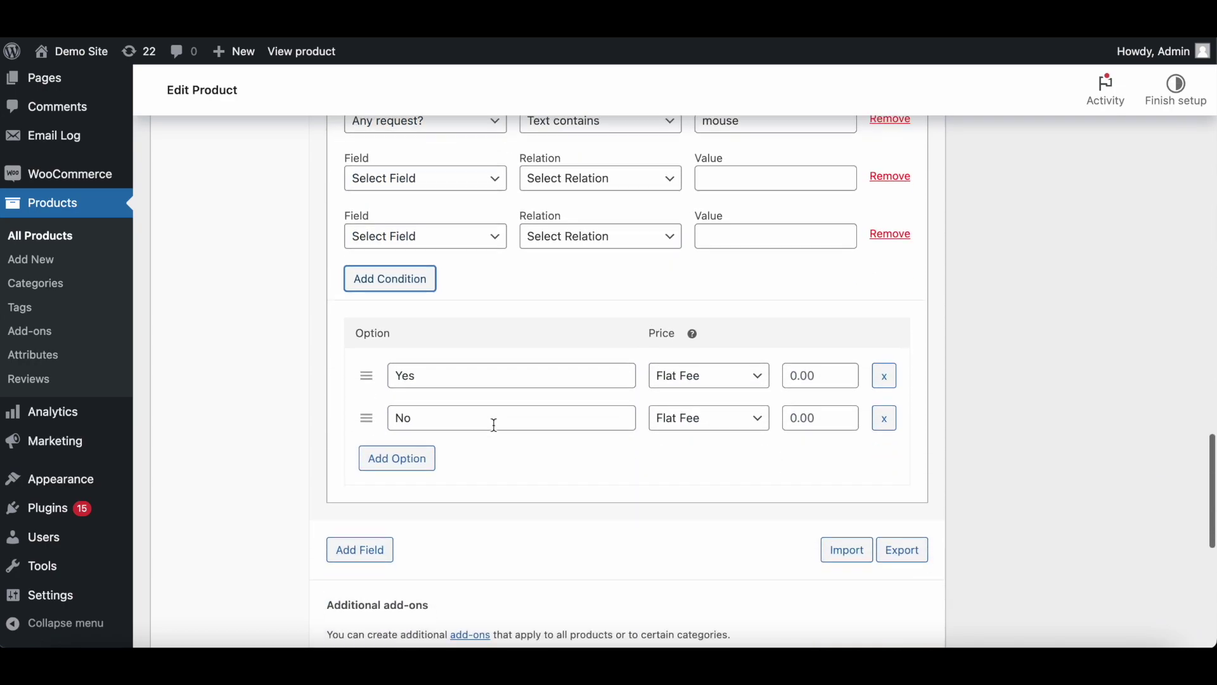
click(360, 536)
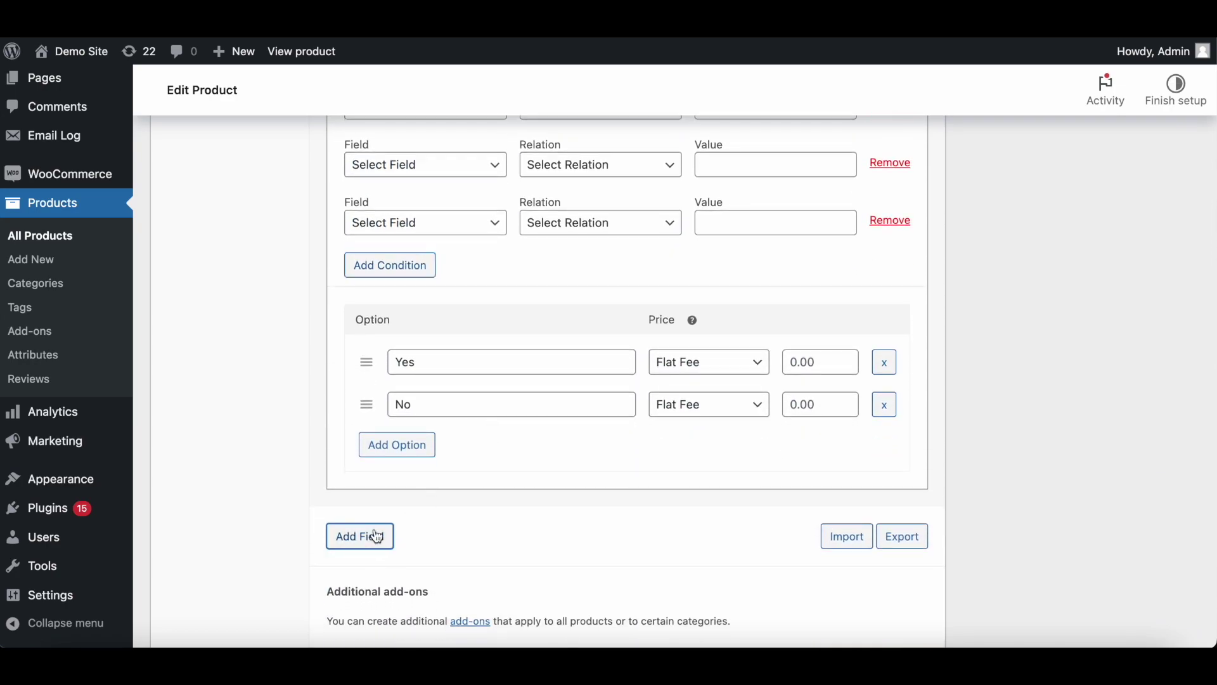
scroll(464, 469, down, 10)
scroll(462, 468, down, 3)
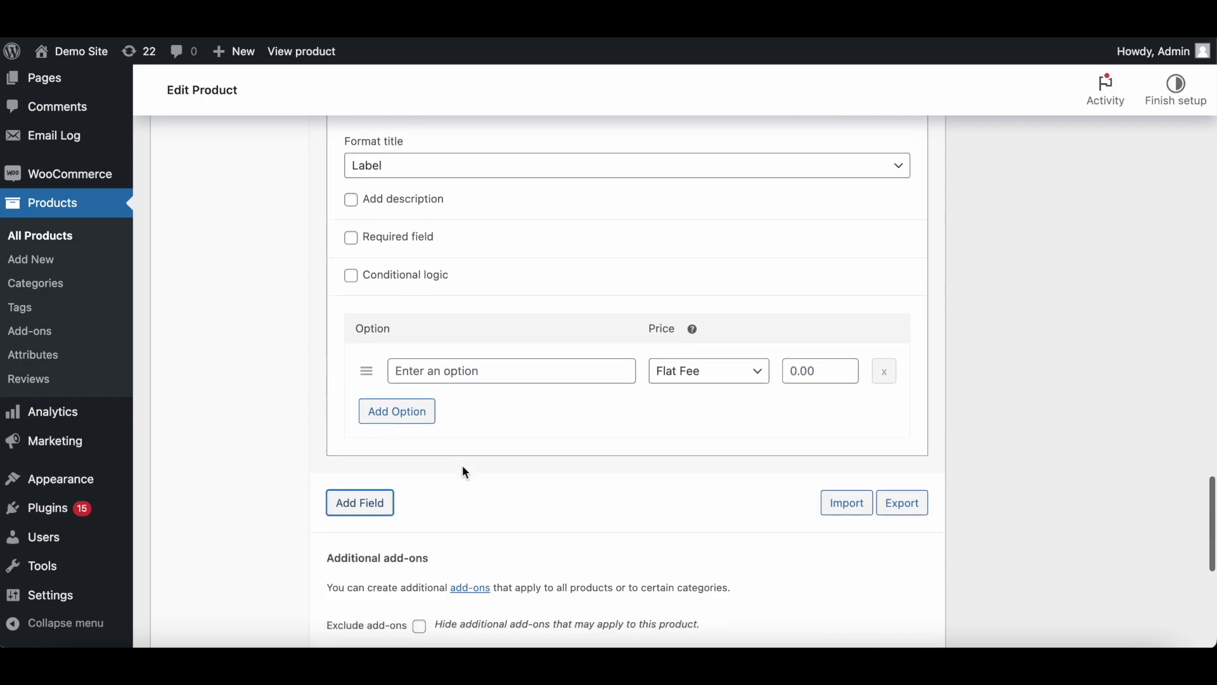
scroll(462, 467, up, 3)
click(484, 234)
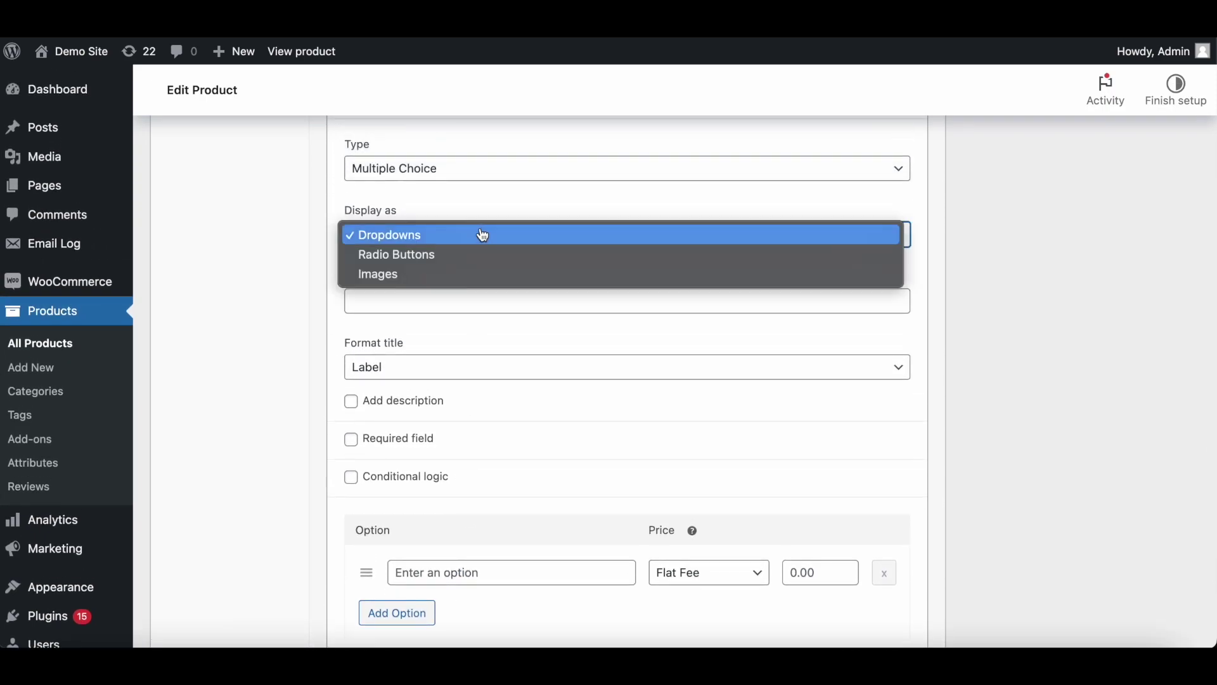
click(475, 175)
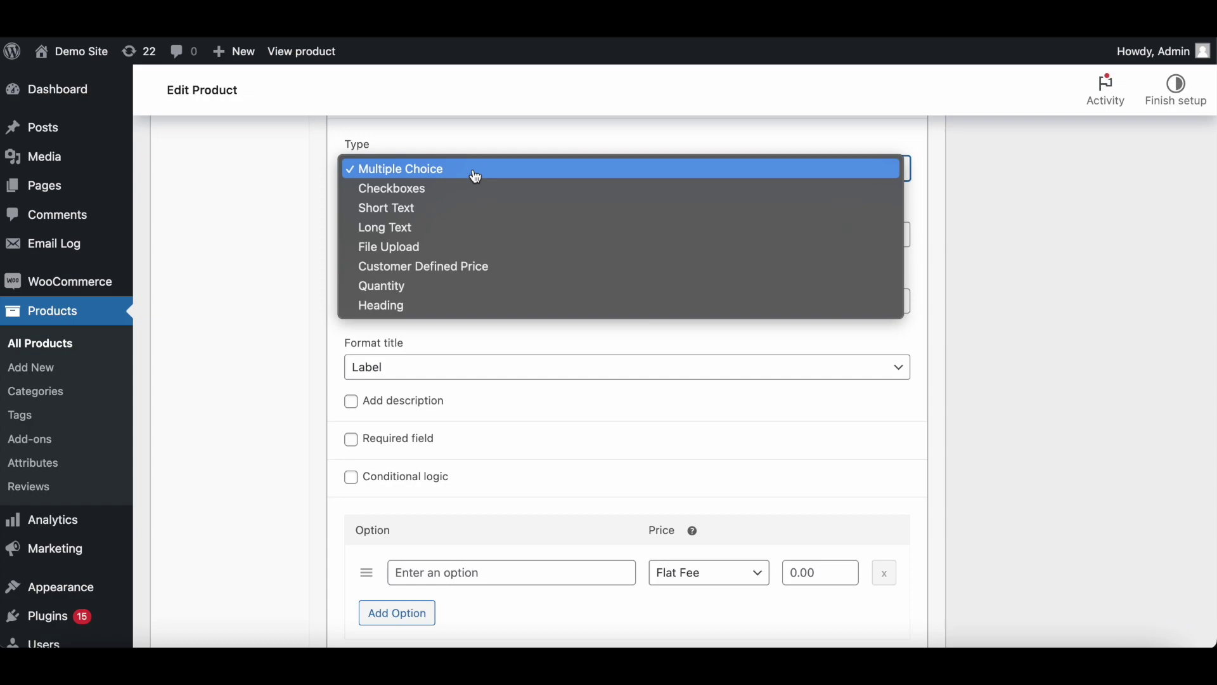
click(409, 288)
click(456, 233)
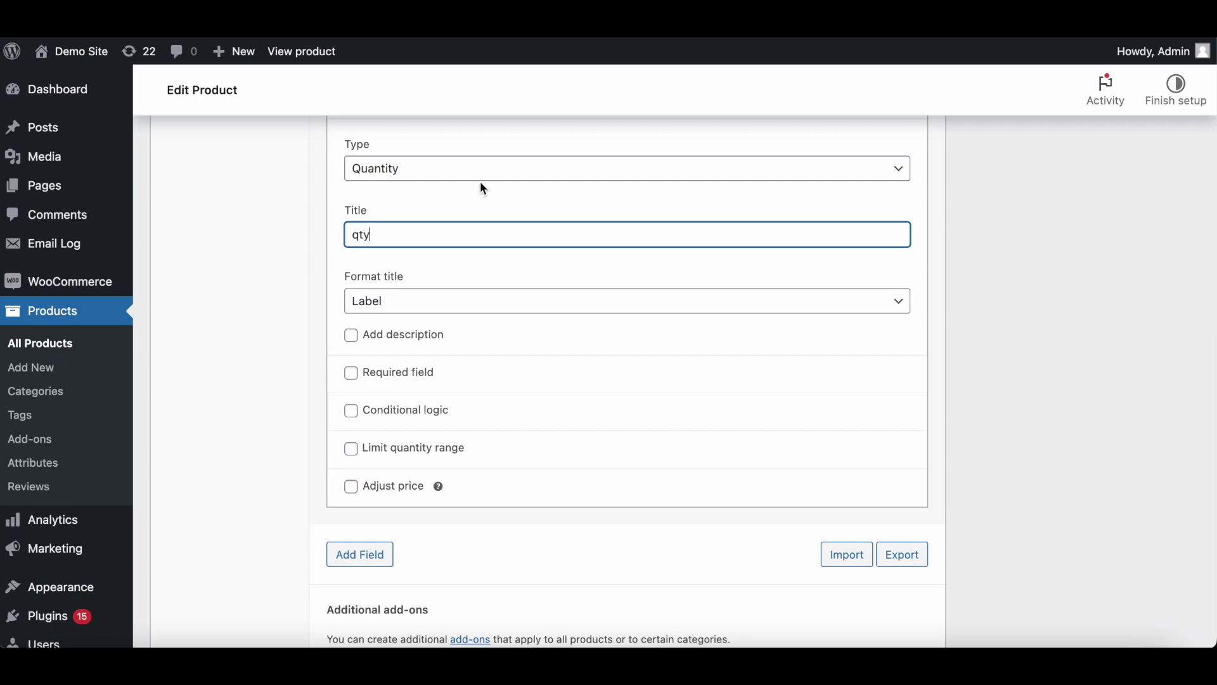
- Add another add-on field, keeping it as Multiple Choice, titled "qty selected"
scroll(484, 189, down, 3)
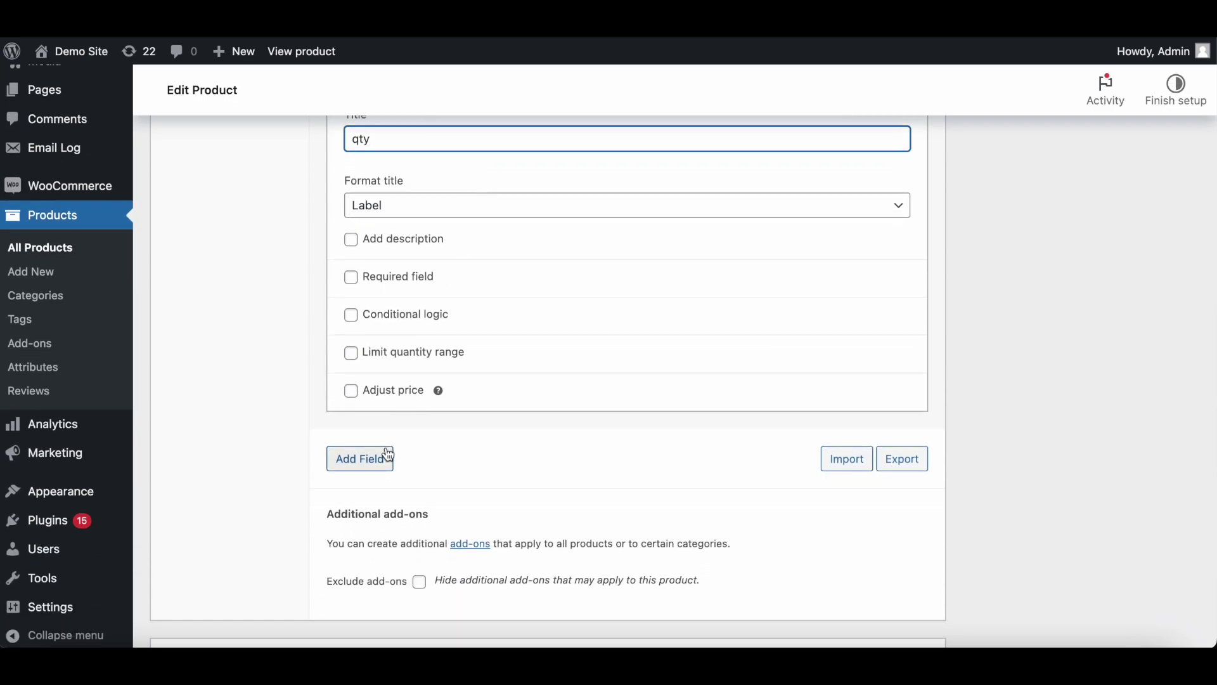
click(385, 462)
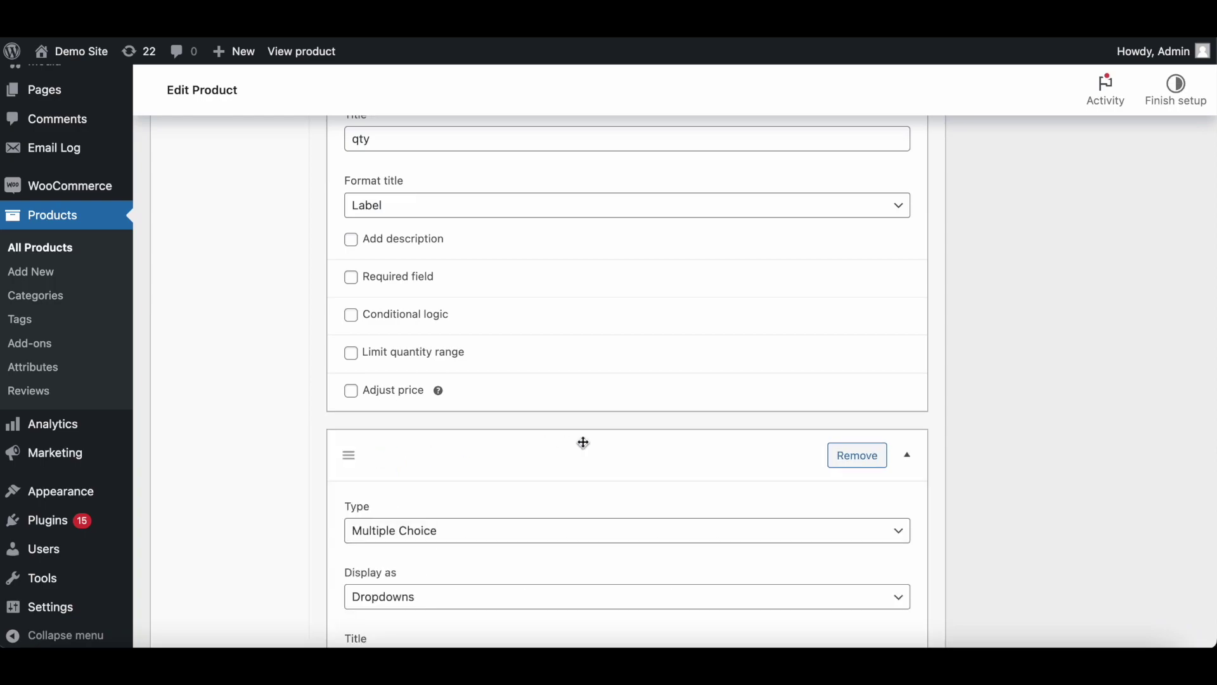
scroll(582, 444, down, 5)
click(461, 508)
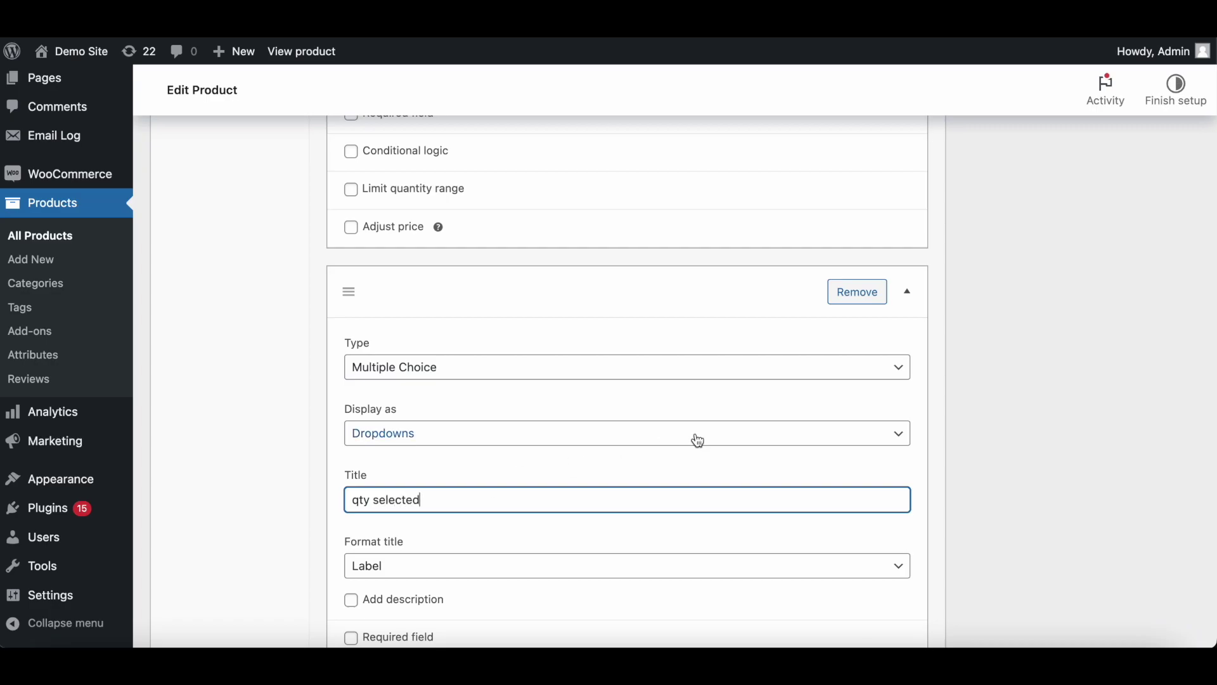
- Try to update the Gaming PC product with the "qty" and "qty selected" fields
scroll(1025, 272, down, 2)
scroll(1047, 265, up, 15)
scroll(1186, 355, up, 5)
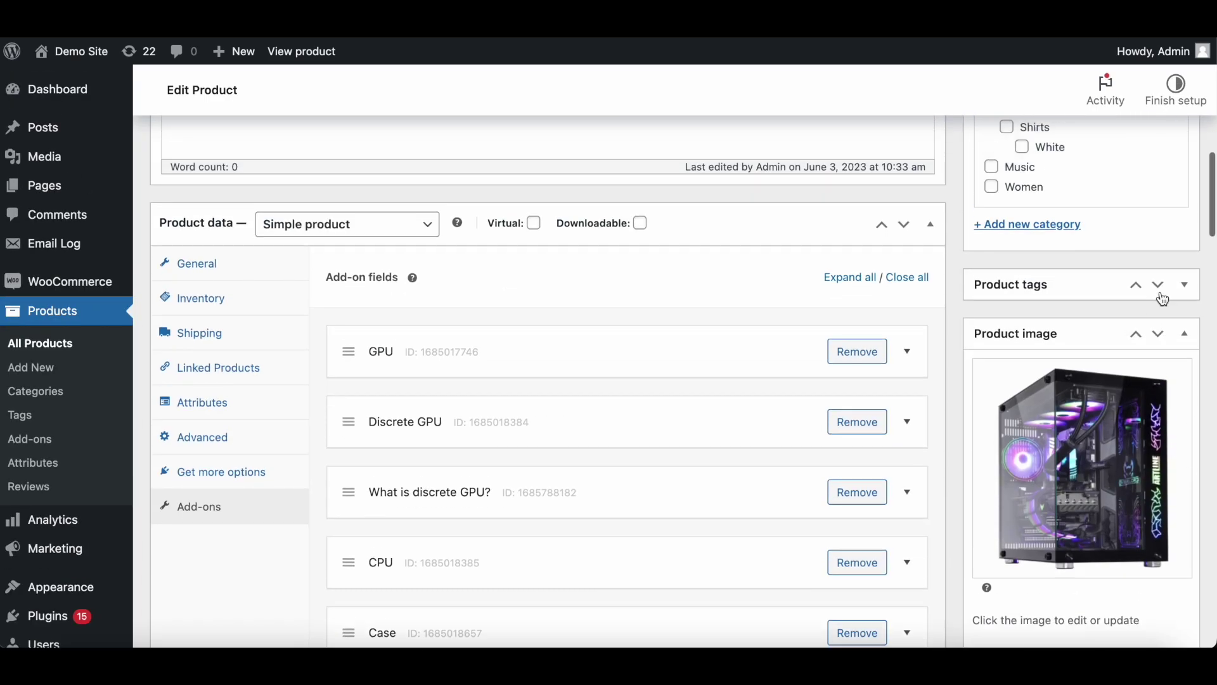
click(1173, 233)
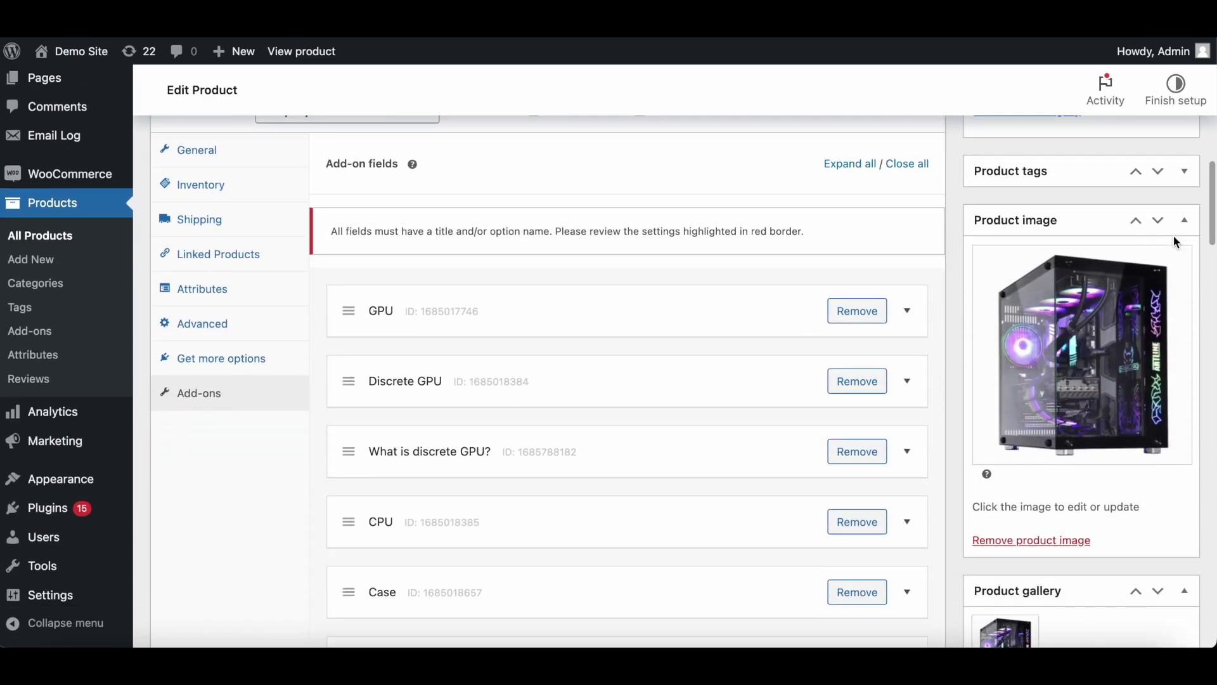
- Name the first option of the "qty selected" field "option name"
scroll(557, 277, down, 10)
scroll(559, 286, down, 13)
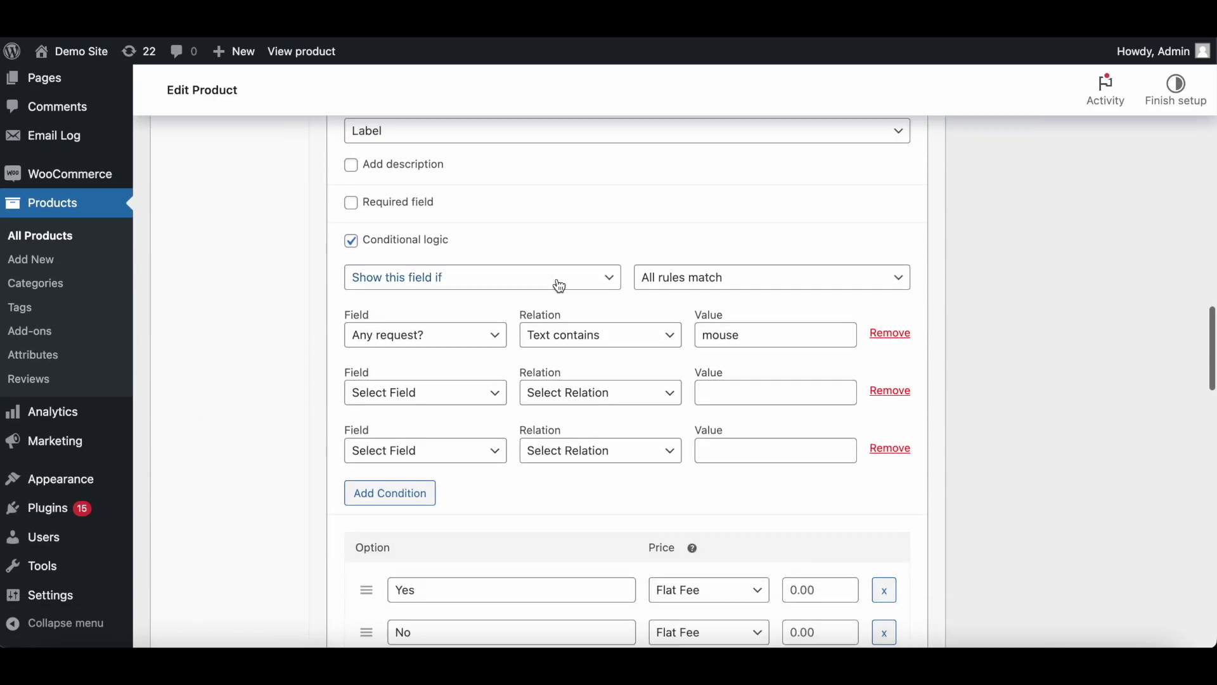
scroll(556, 278, down, 7)
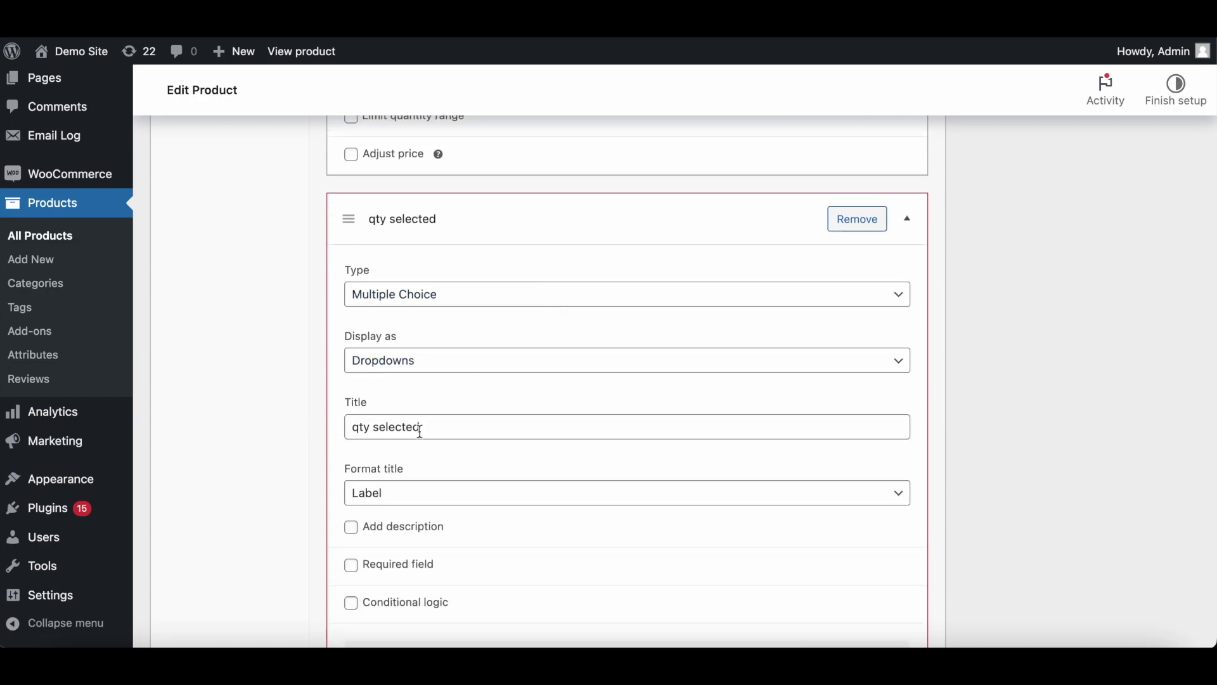
scroll(421, 434, down, 3)
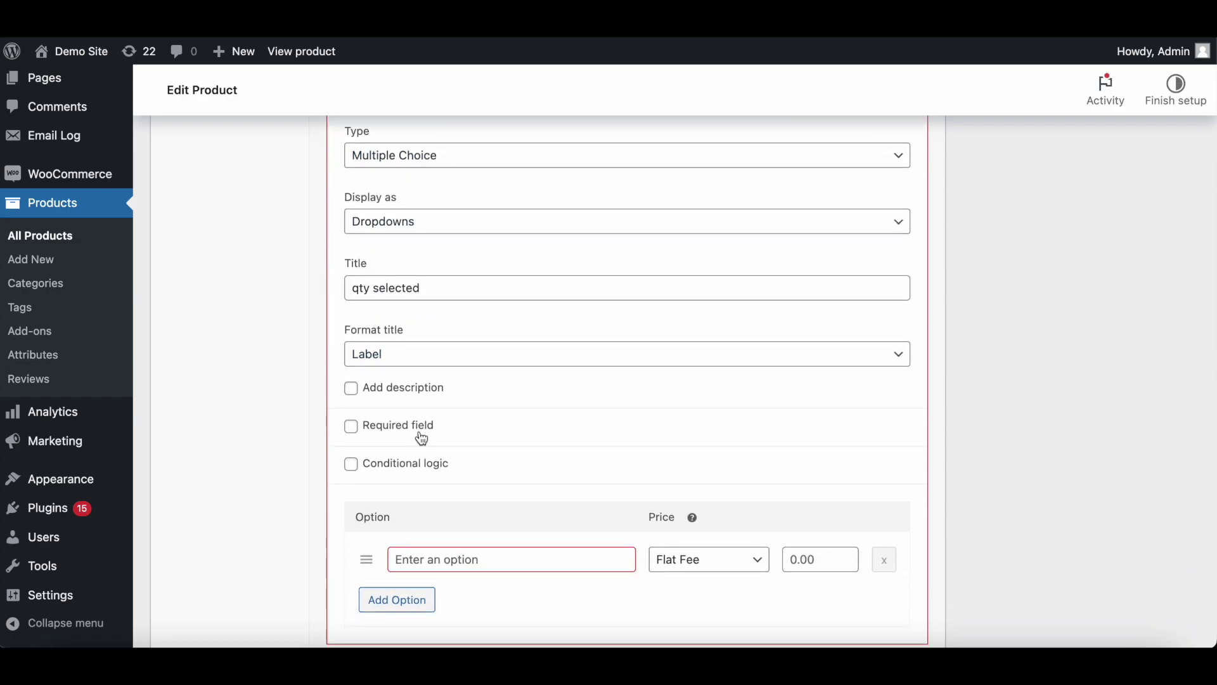
click(495, 562)
text(o)
scroll(627, 381, down, 2)
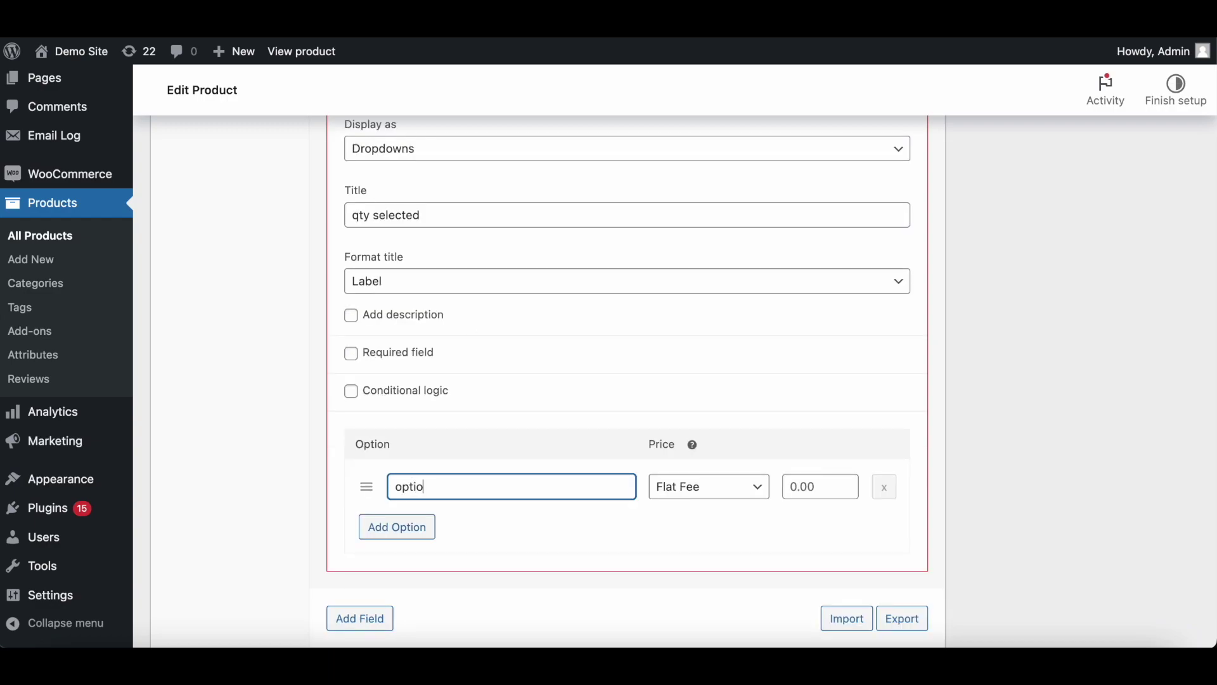
click(835, 493)
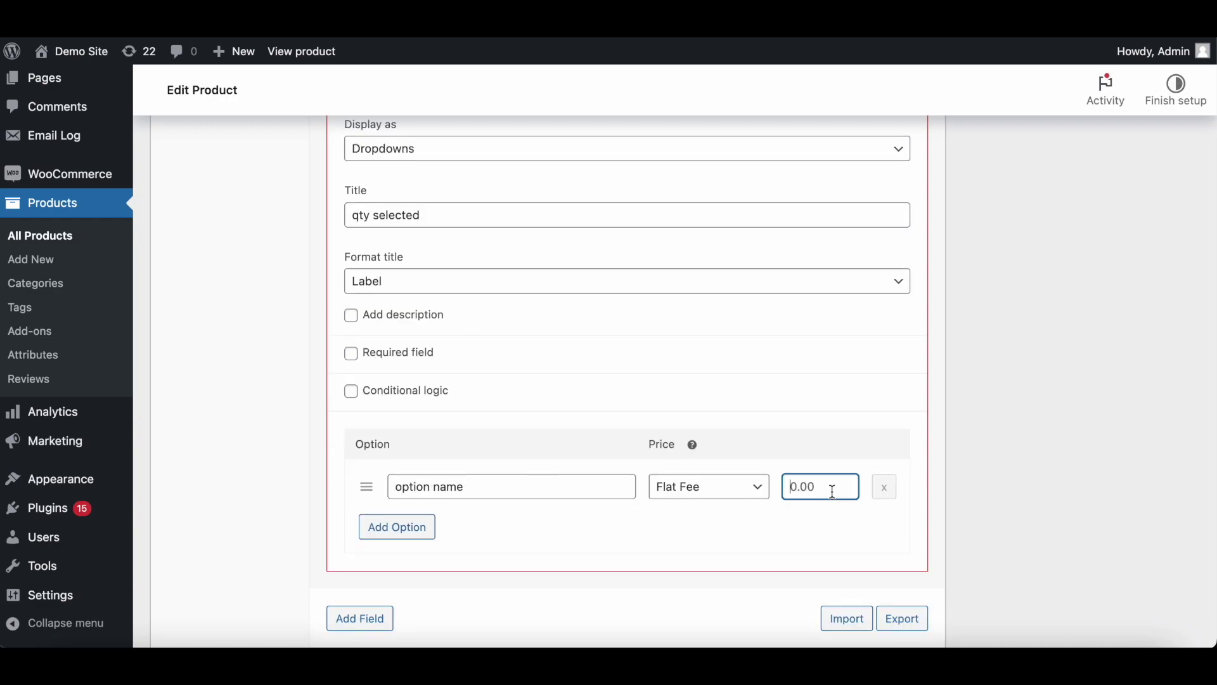
- Set the flat fee of the "qty selected" option to 2 and update the Gaming PC product
scroll(1127, 272, up, 20)
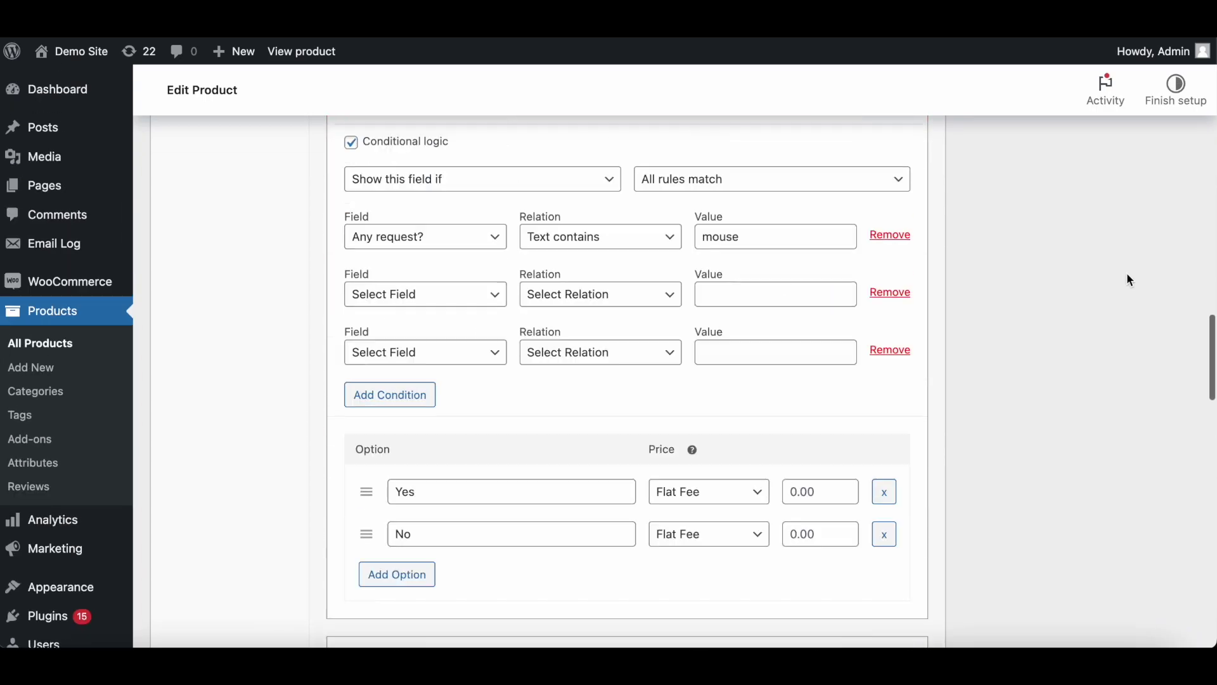
scroll(1140, 343, up, 2)
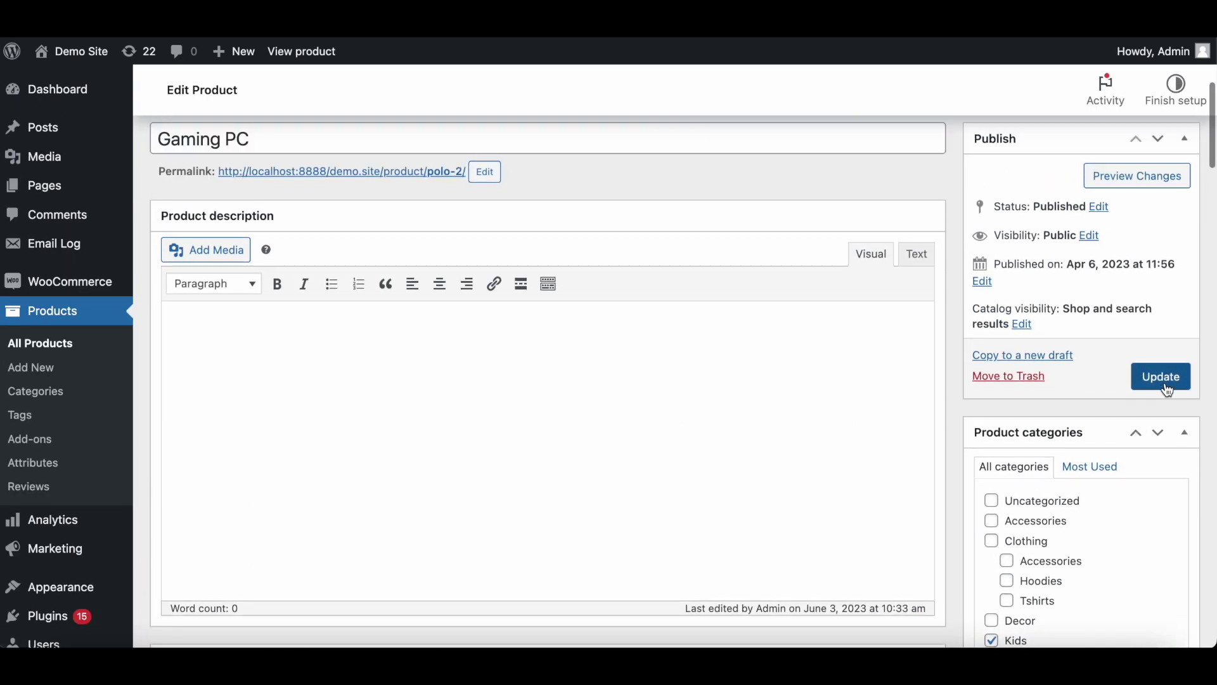
click(1161, 376)
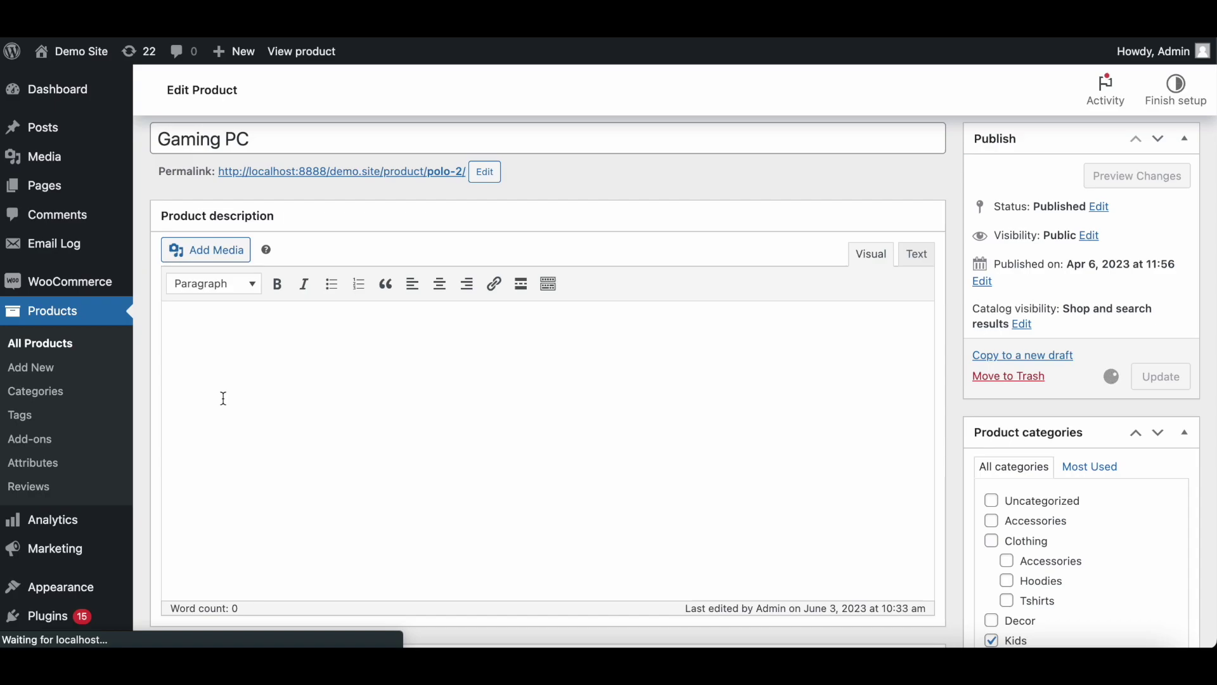
- Reopen the "qty selected" field in the product's add-ons and enable conditional logic for it
scroll(313, 388, down, 15)
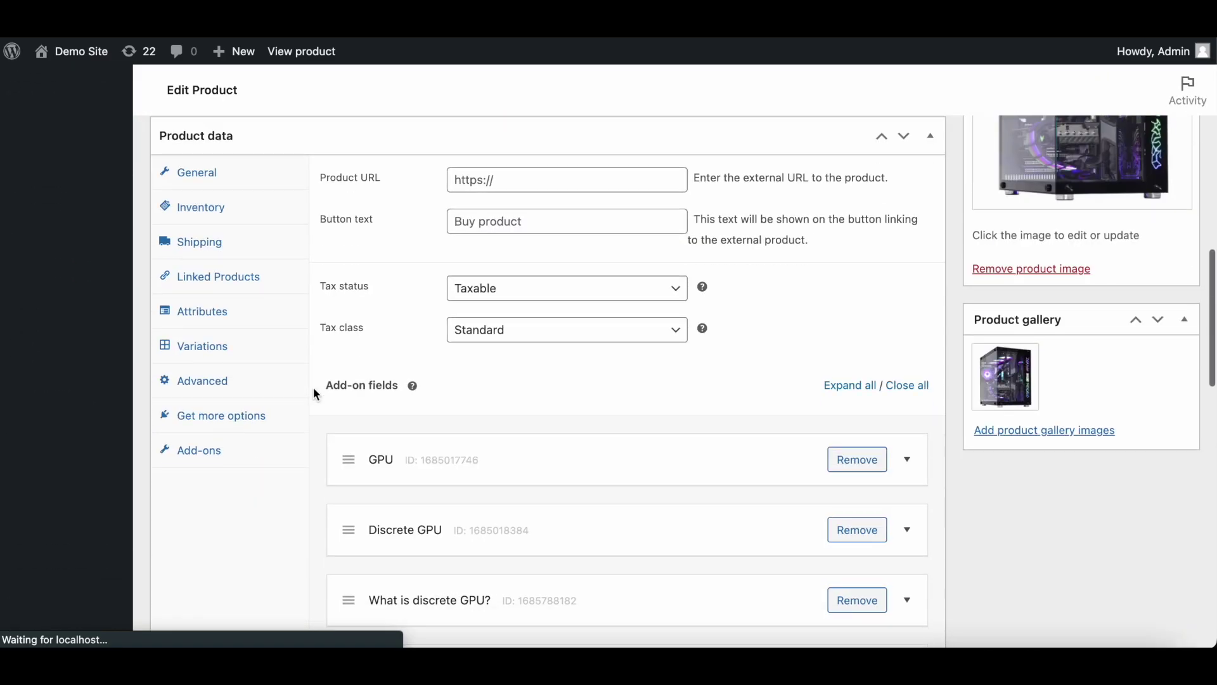
click(258, 349)
scroll(542, 304, down, 7)
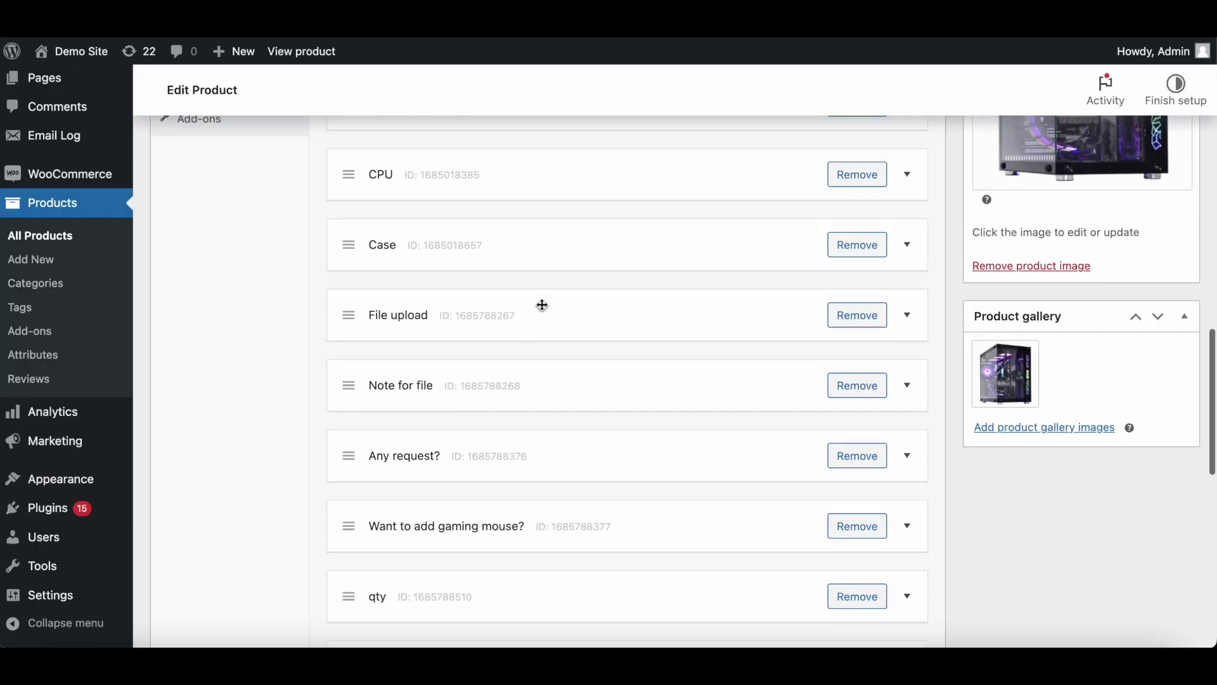
click(483, 356)
scroll(483, 359, down, 7)
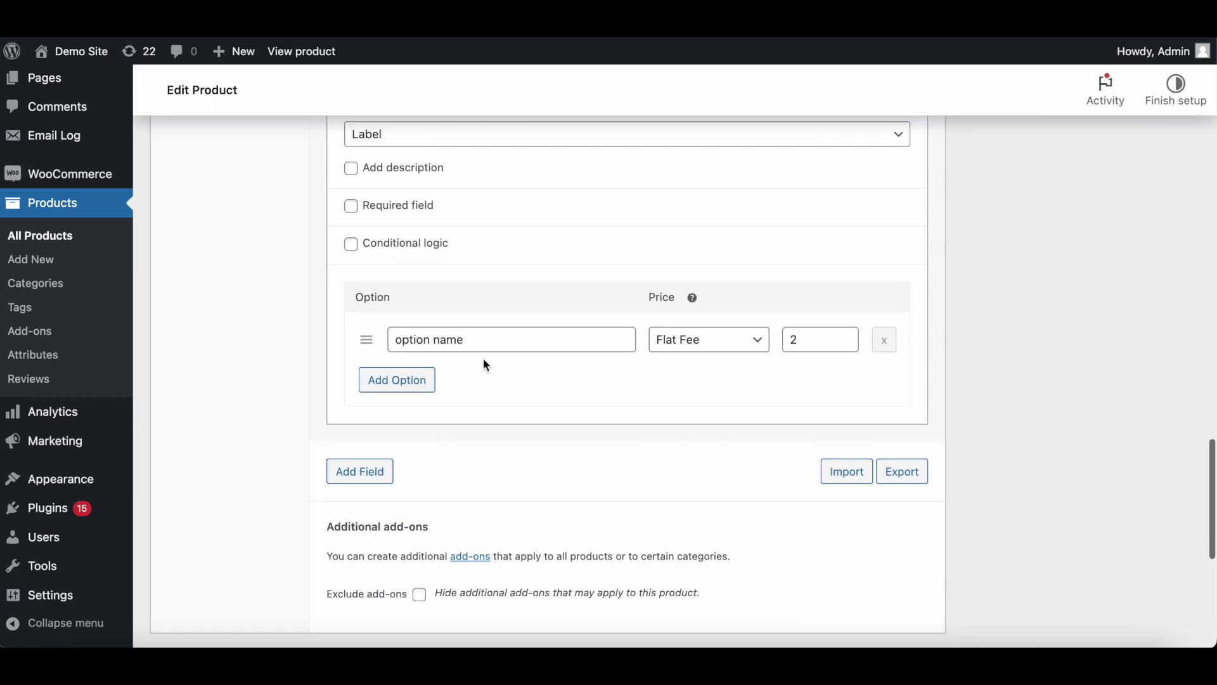
click(428, 252)
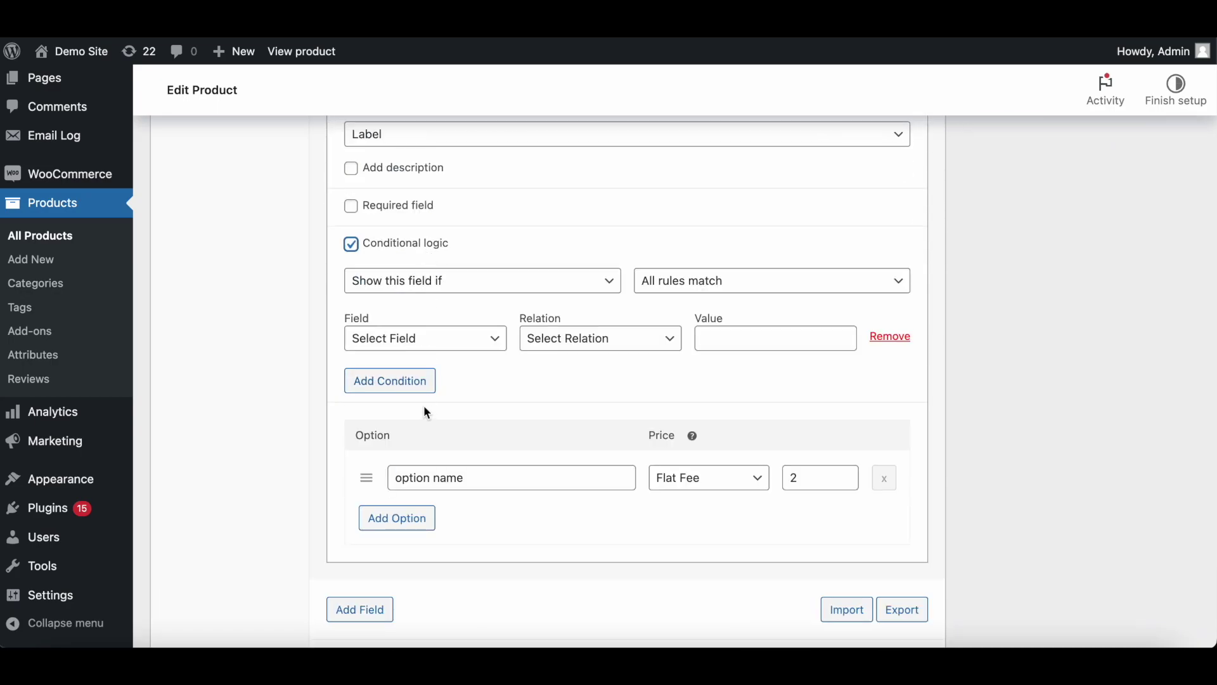
- Define the rule showing "qty selected" if qty is greater than 5, keeping the action as "Show this field if"
click(423, 341)
scroll(418, 583, down, 3)
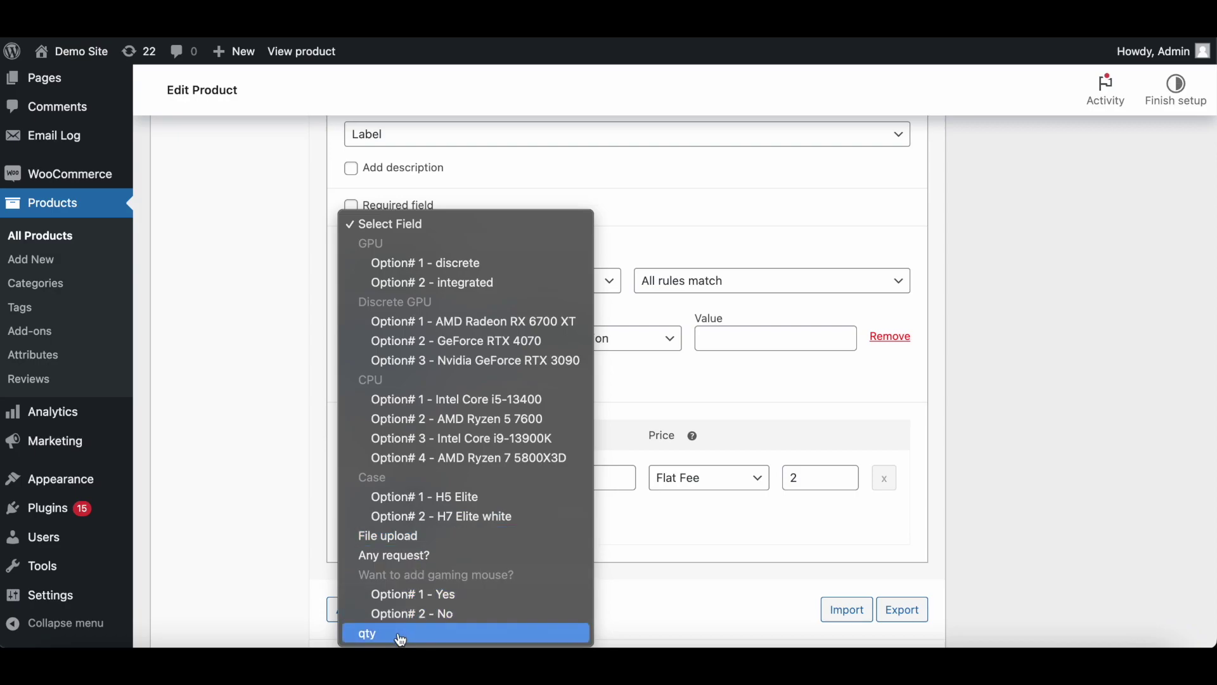
click(398, 634)
click(584, 345)
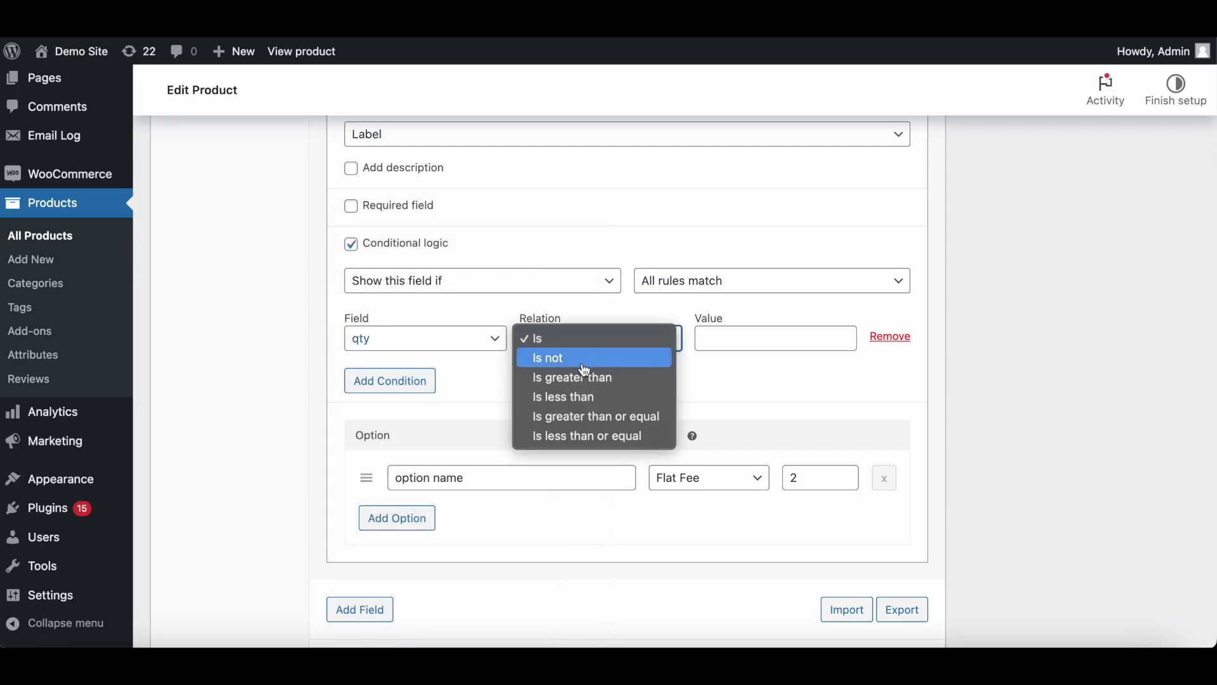
click(664, 352)
click(722, 327)
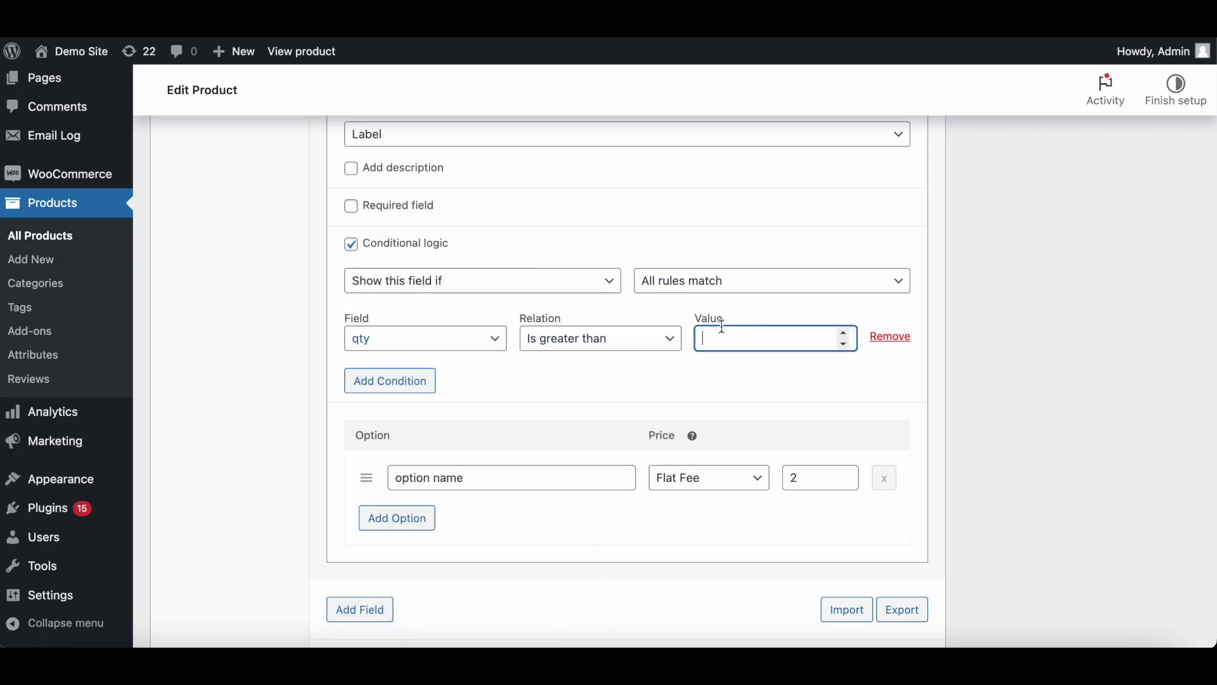
text(5)
click(1042, 402)
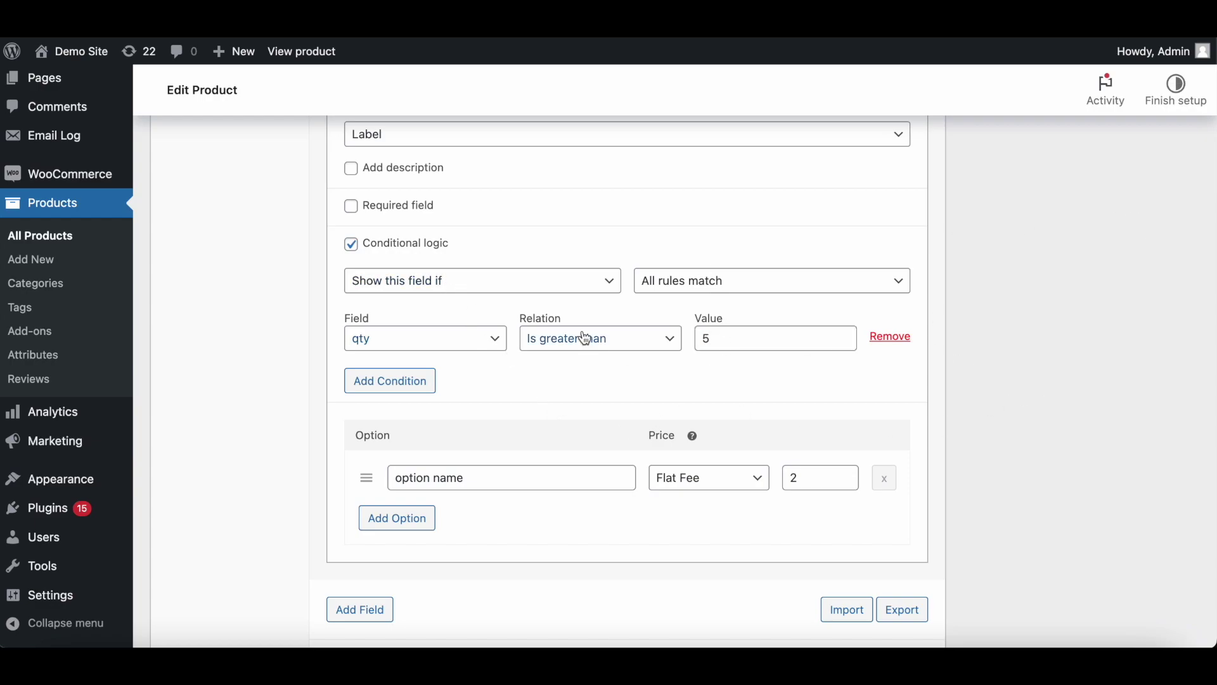
click(556, 285)
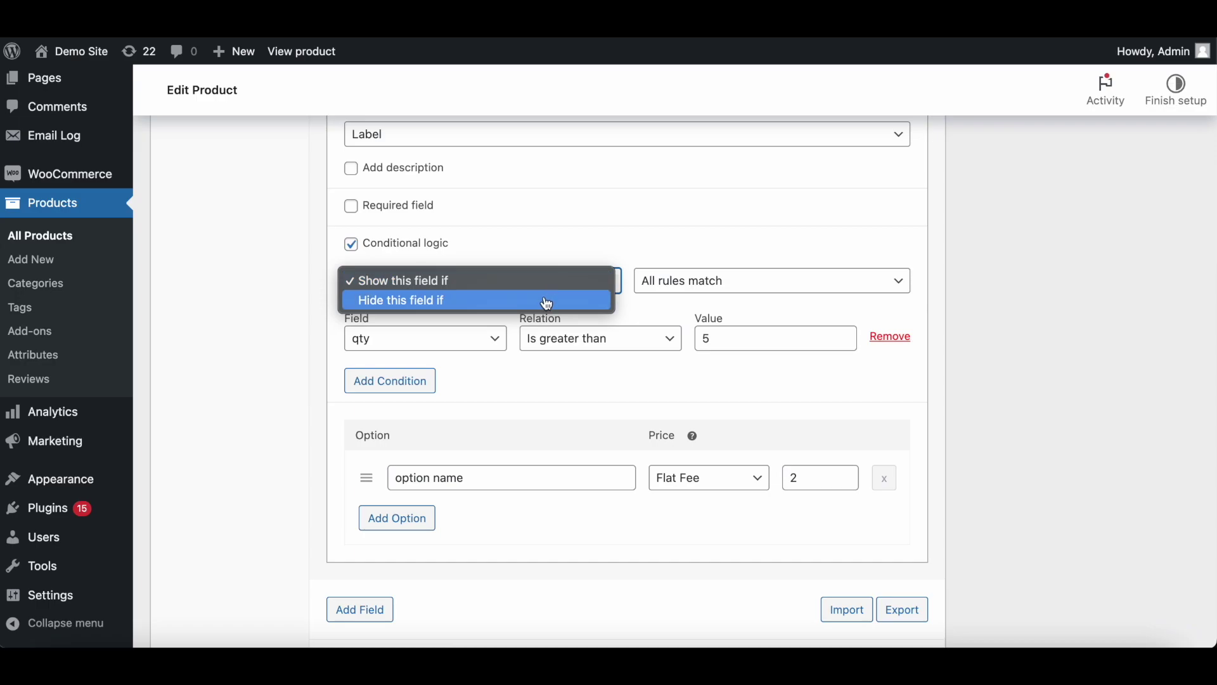
click(1101, 263)
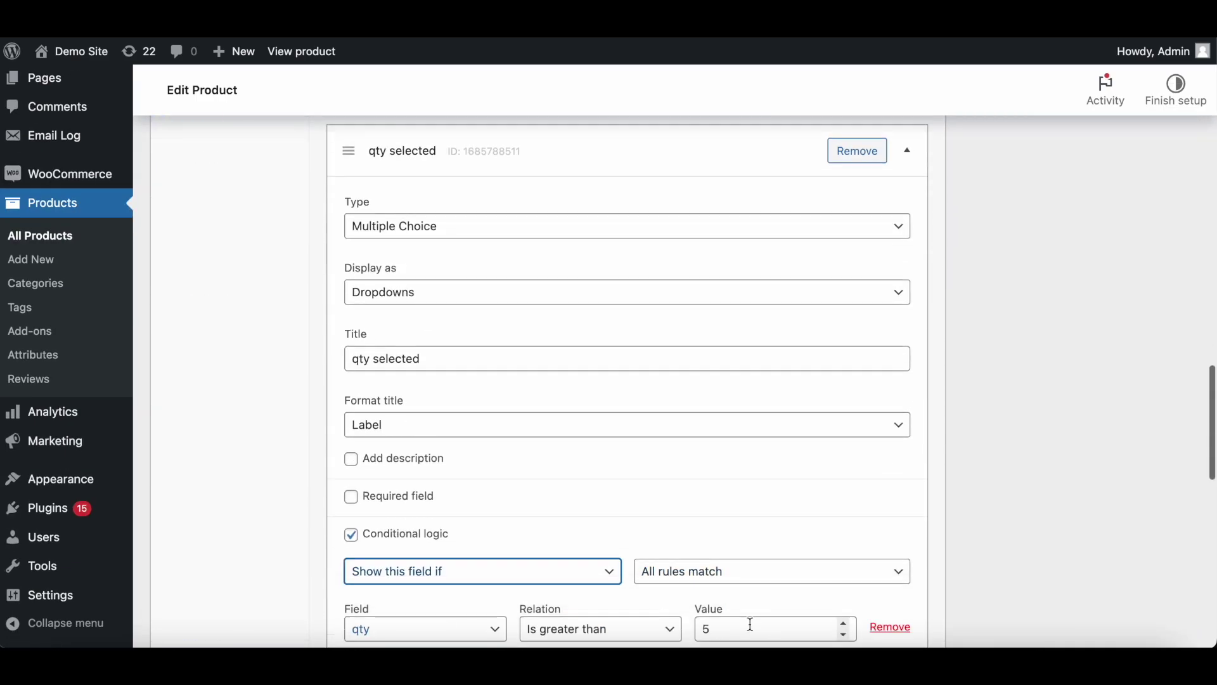
scroll(750, 625, down, 5)
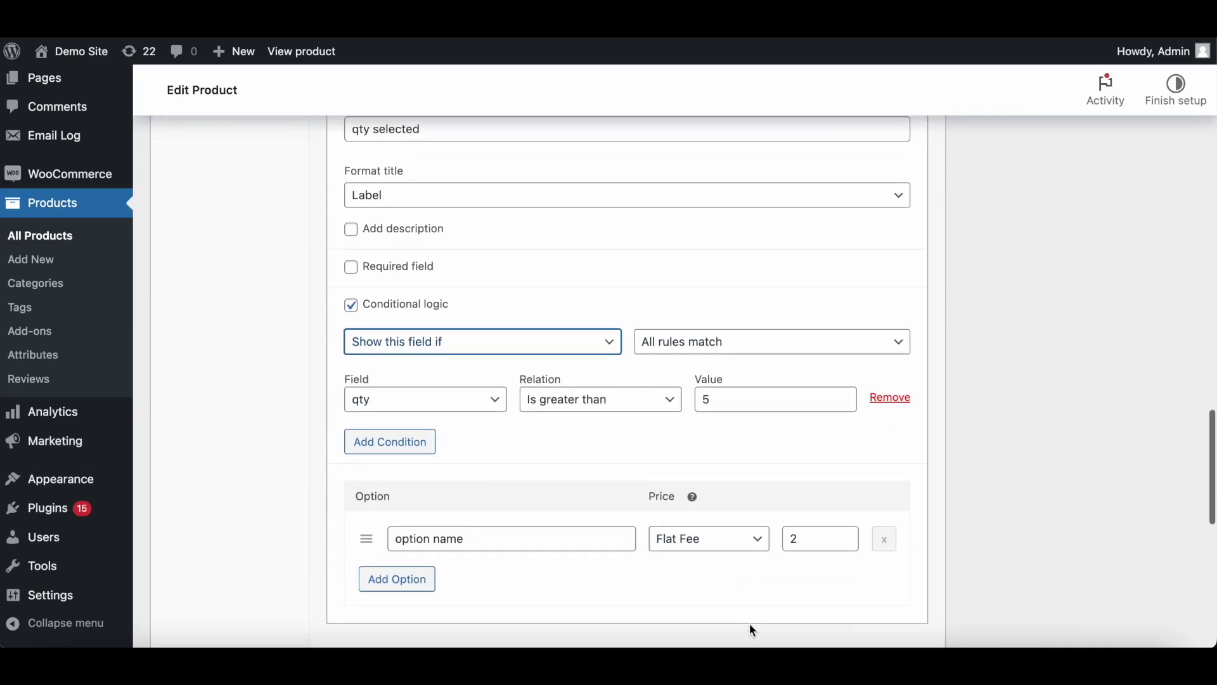
- Add a second condition to "qty selected" requiring qty to be less than or equal to 10
click(421, 429)
click(441, 447)
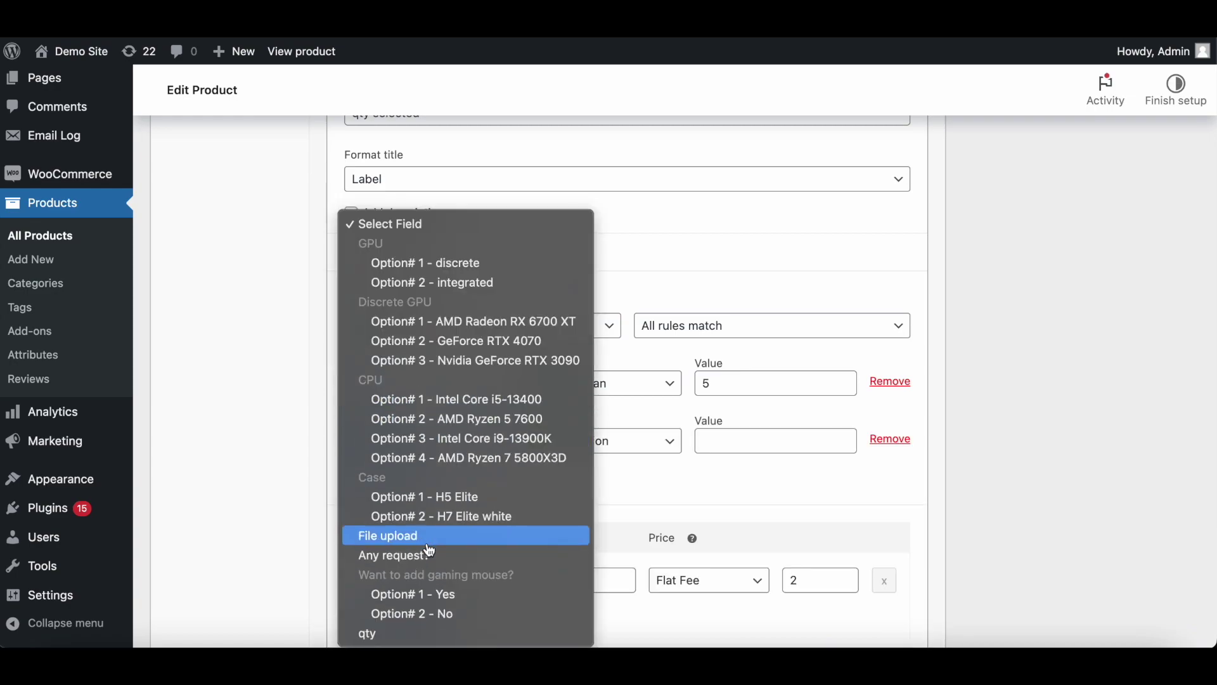
click(408, 636)
click(620, 439)
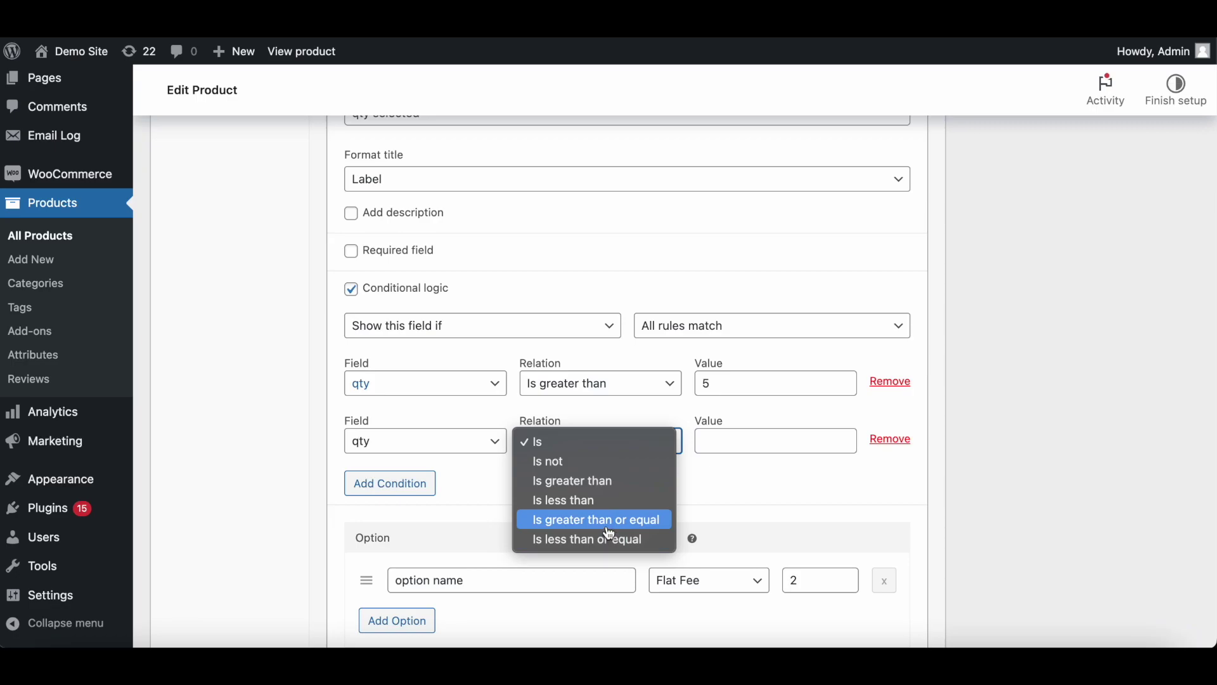
click(605, 523)
click(615, 449)
click(615, 463)
click(777, 438)
text(10)
- Update the Gaming PC product and reload its storefront page
scroll(1173, 407, up, 15)
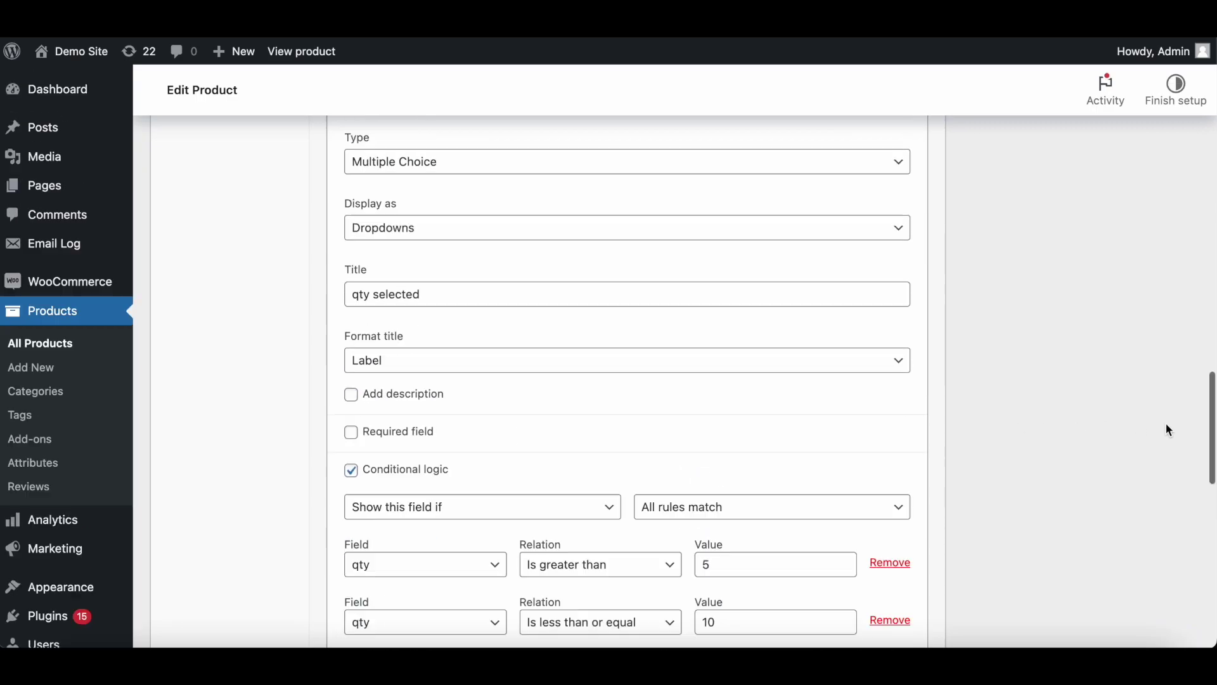
click(1188, 297)
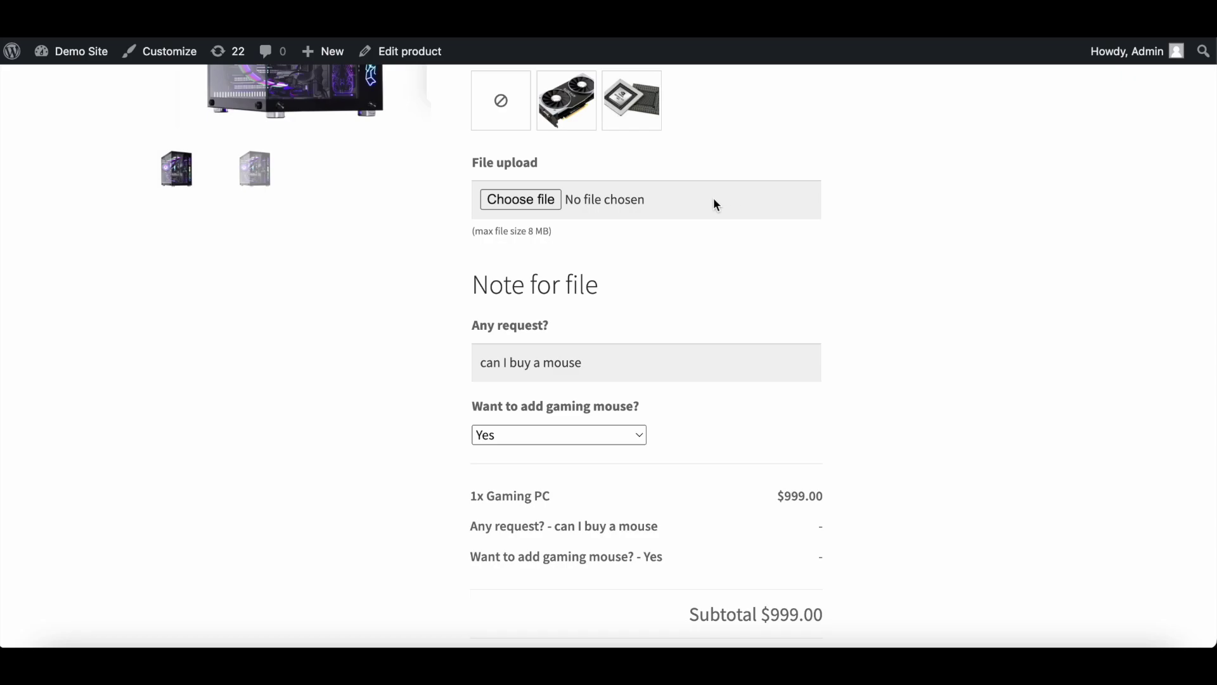
key(super+r)
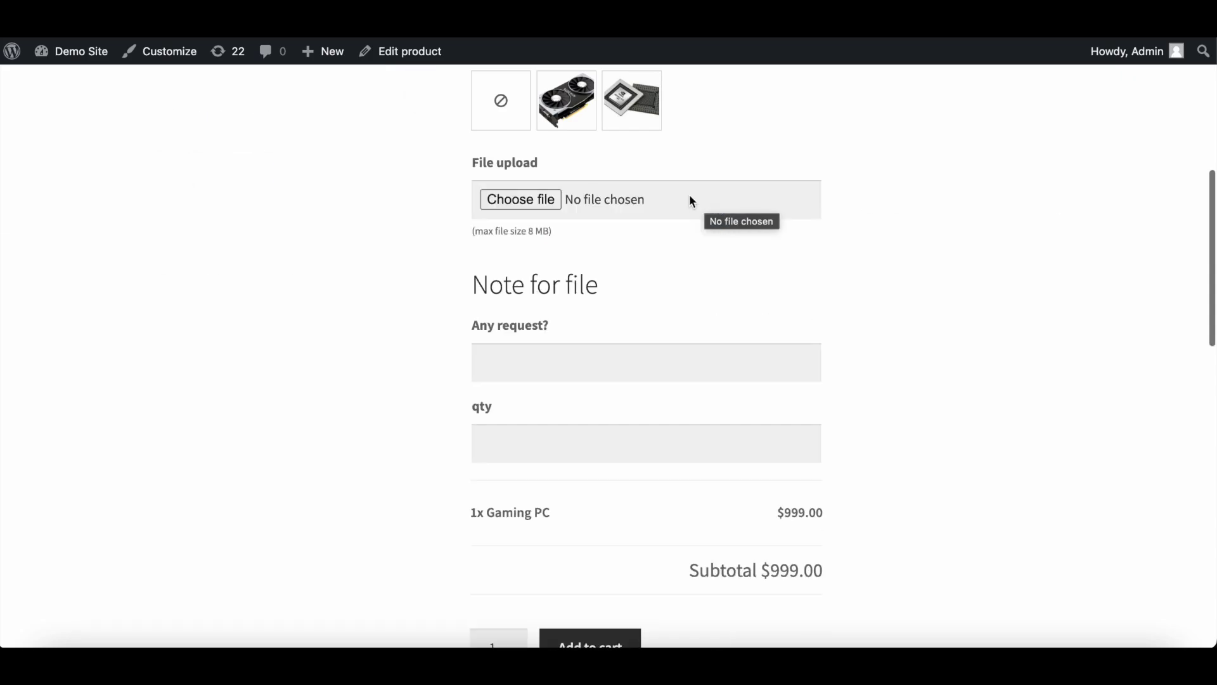
- Test the quantity conditions on the storefront by entering 3, 10 and 11 in the qty field
click(621, 448)
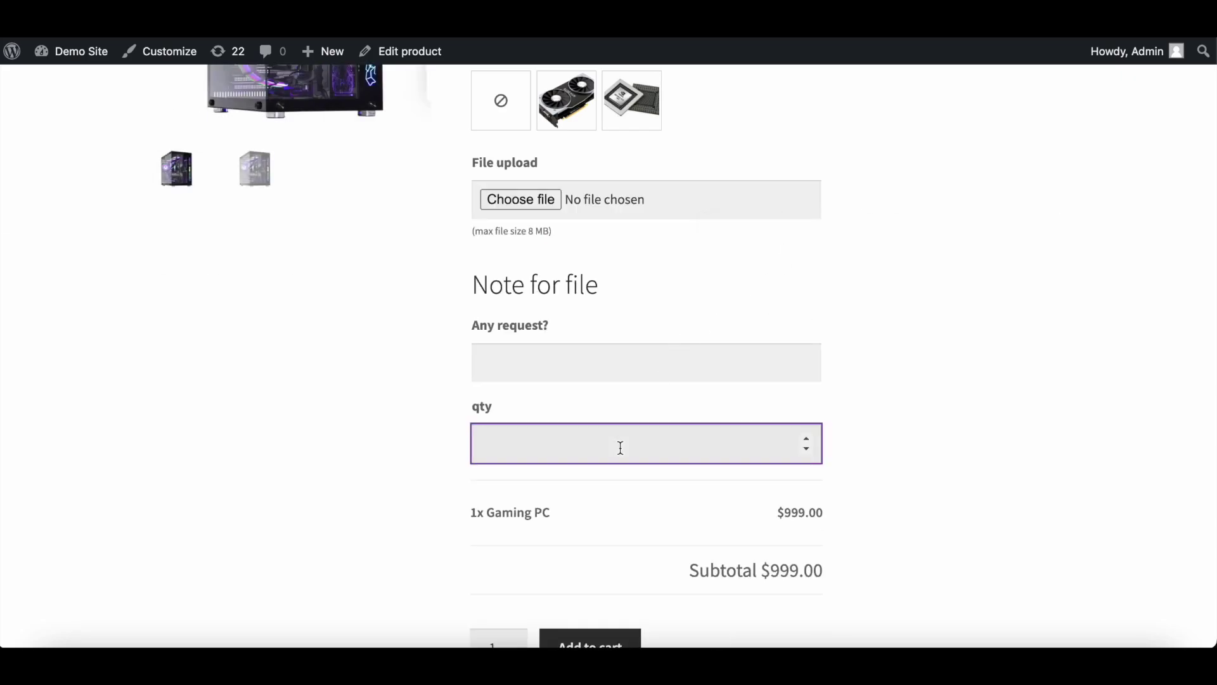
click(614, 443)
key(BackSpace)
text(3)
key(BackSpace)
text(10)
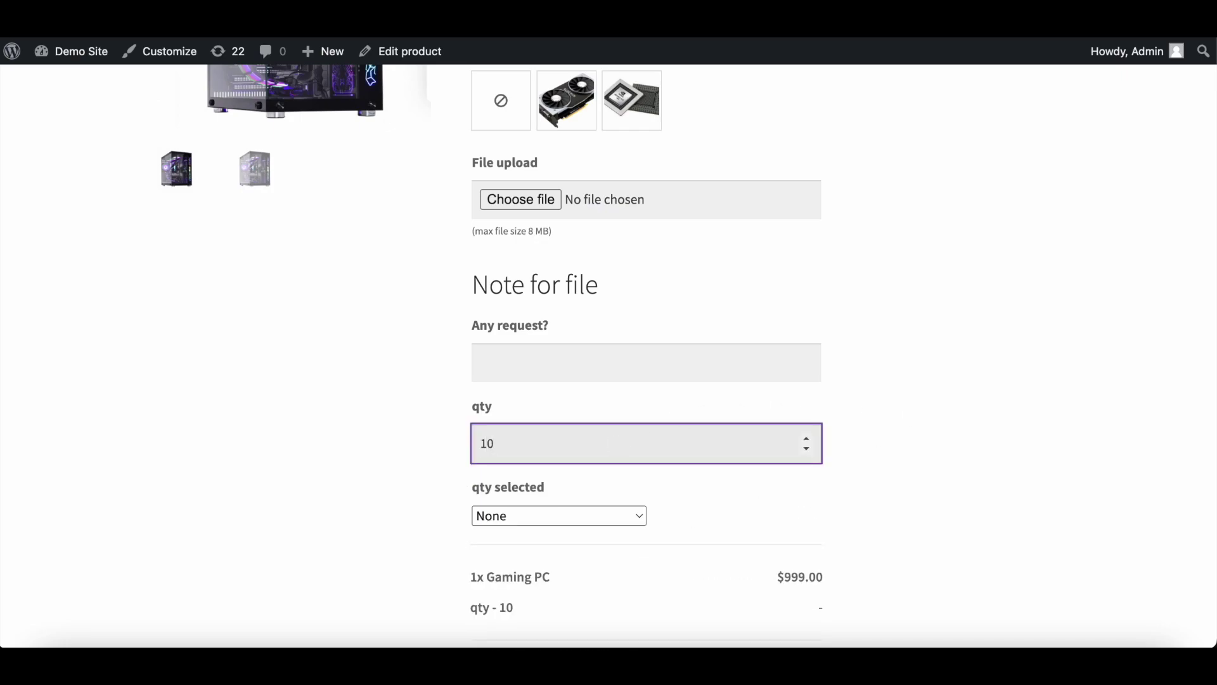
key(BackSpace)
key(BackSpace)
text(11)
click(1003, 352)
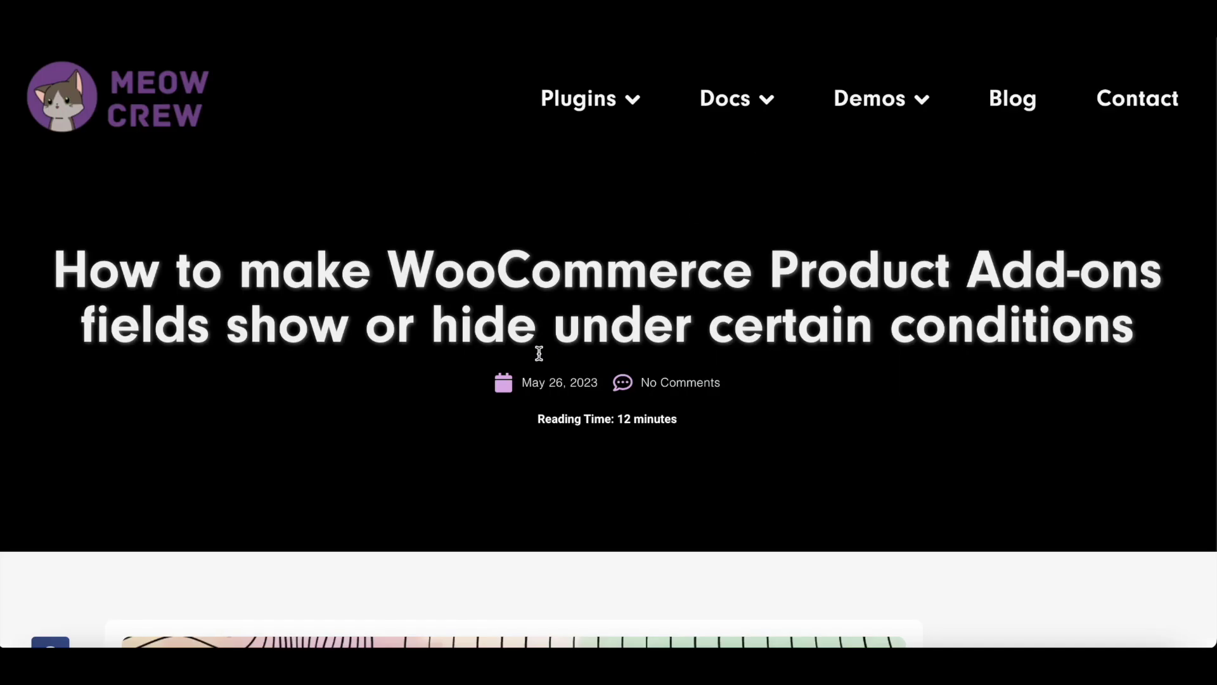
- Look through the Meow Crew article on showing or hiding WooCommerce Product Add-ons fields under certain conditions
scroll(517, 279, down, 20)
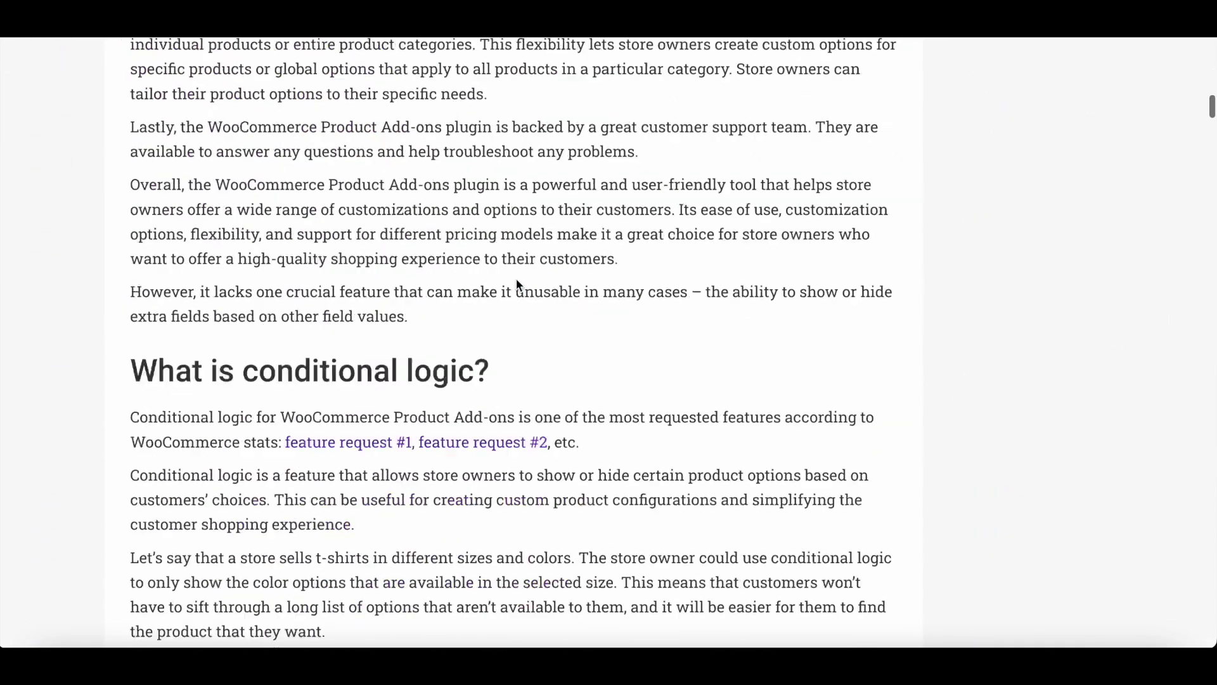
scroll(517, 282, down, 20)
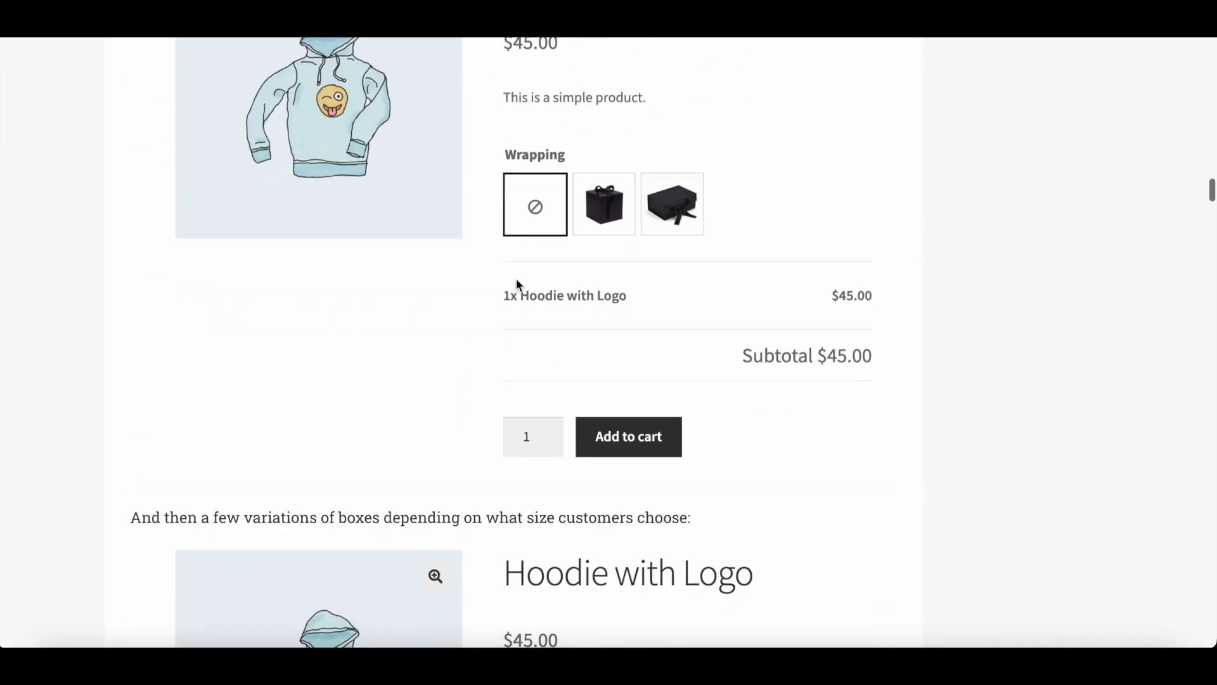
scroll(517, 279, down, 20)
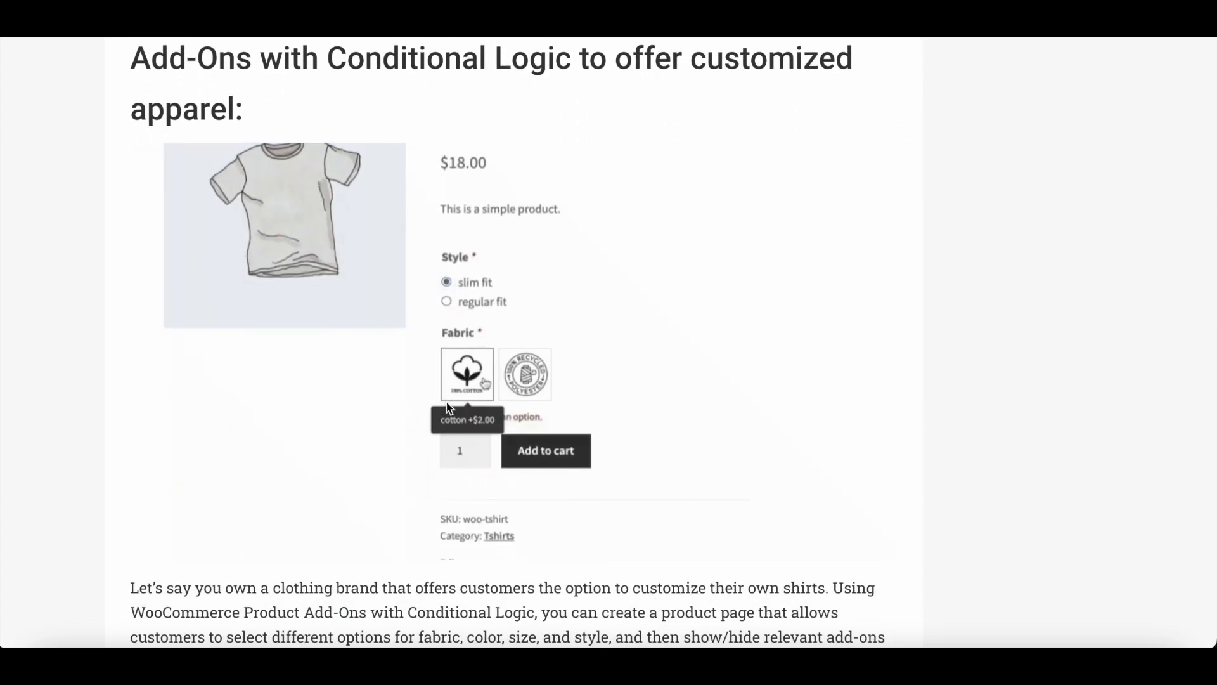
scroll(447, 402, down, 5)
scroll(447, 401, down, 15)
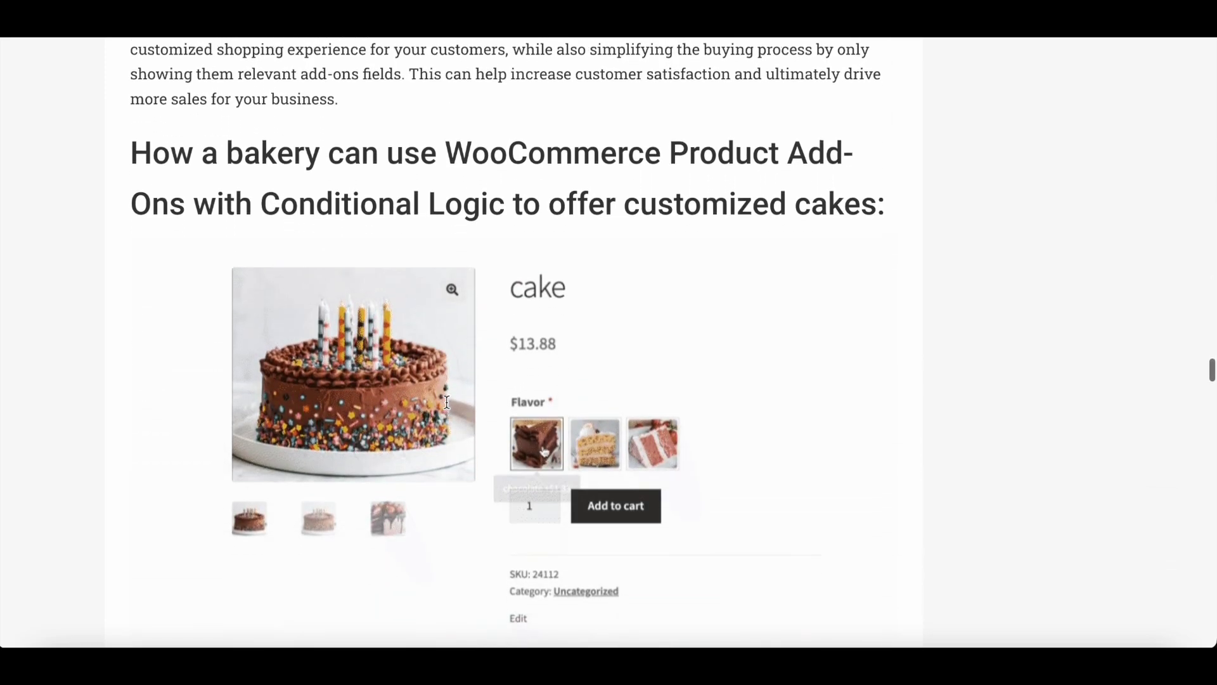
scroll(447, 407, down, 20)
- Review the annual pricing on the Conditional Logic plugin page and open its demo request form
scroll(447, 407, up, 5)
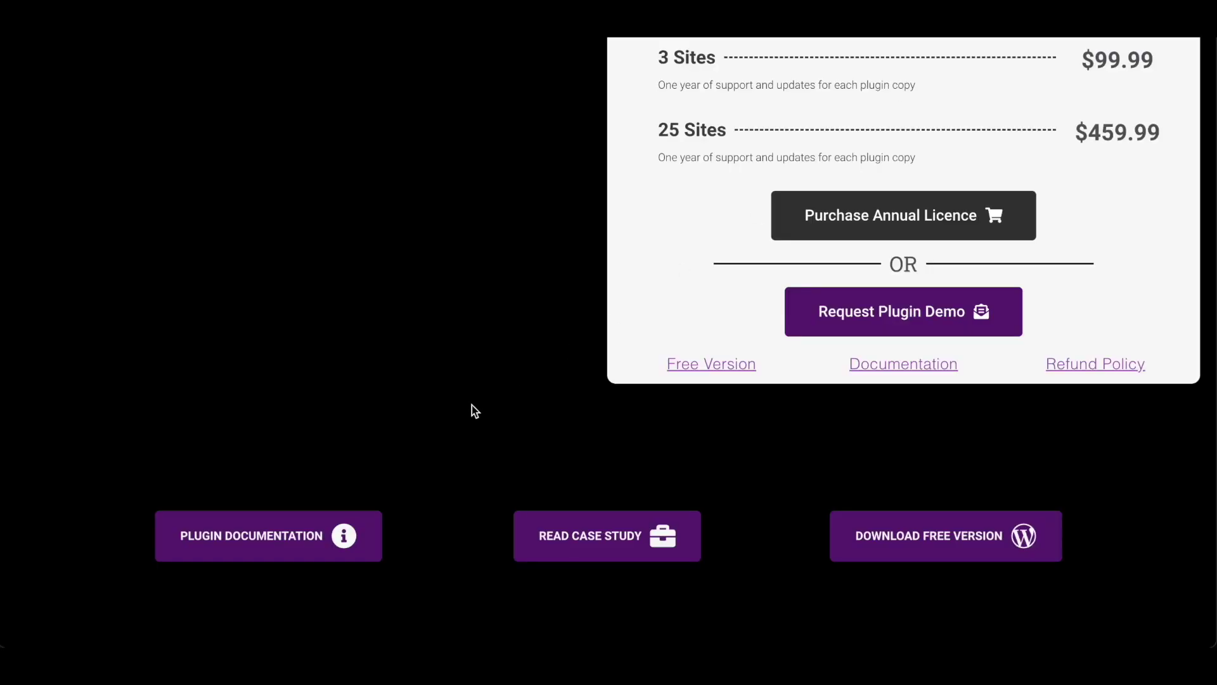
scroll(472, 405, up, 8)
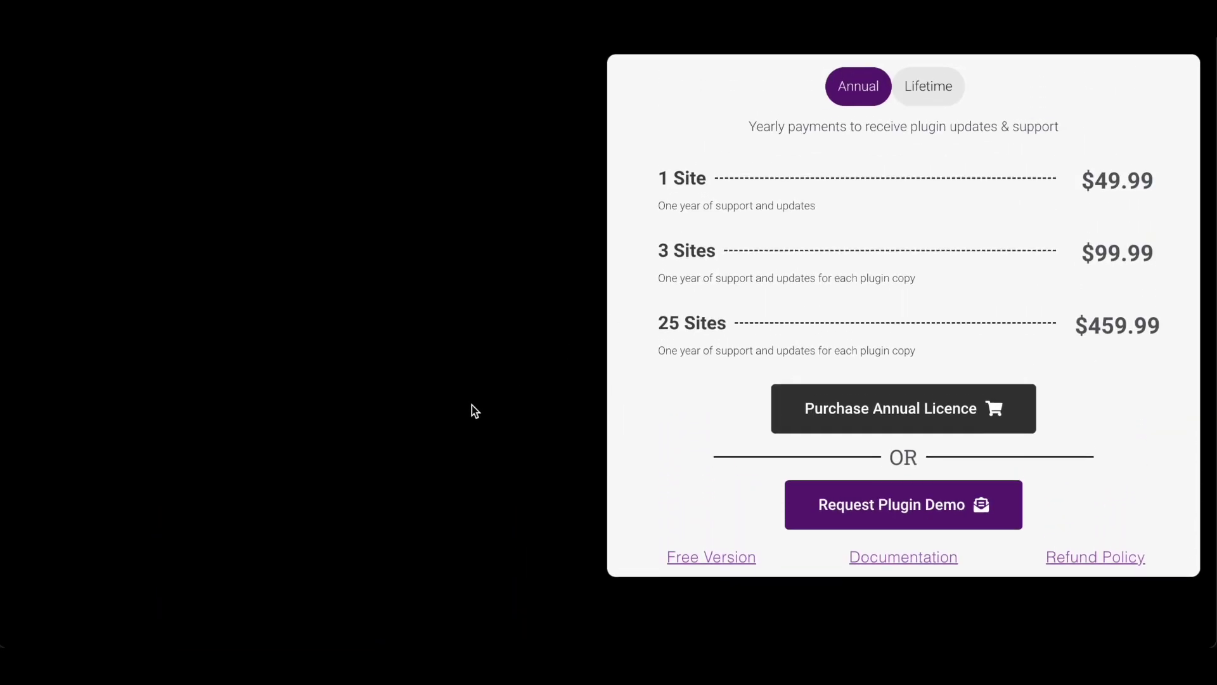
scroll(831, 437, down, 4)
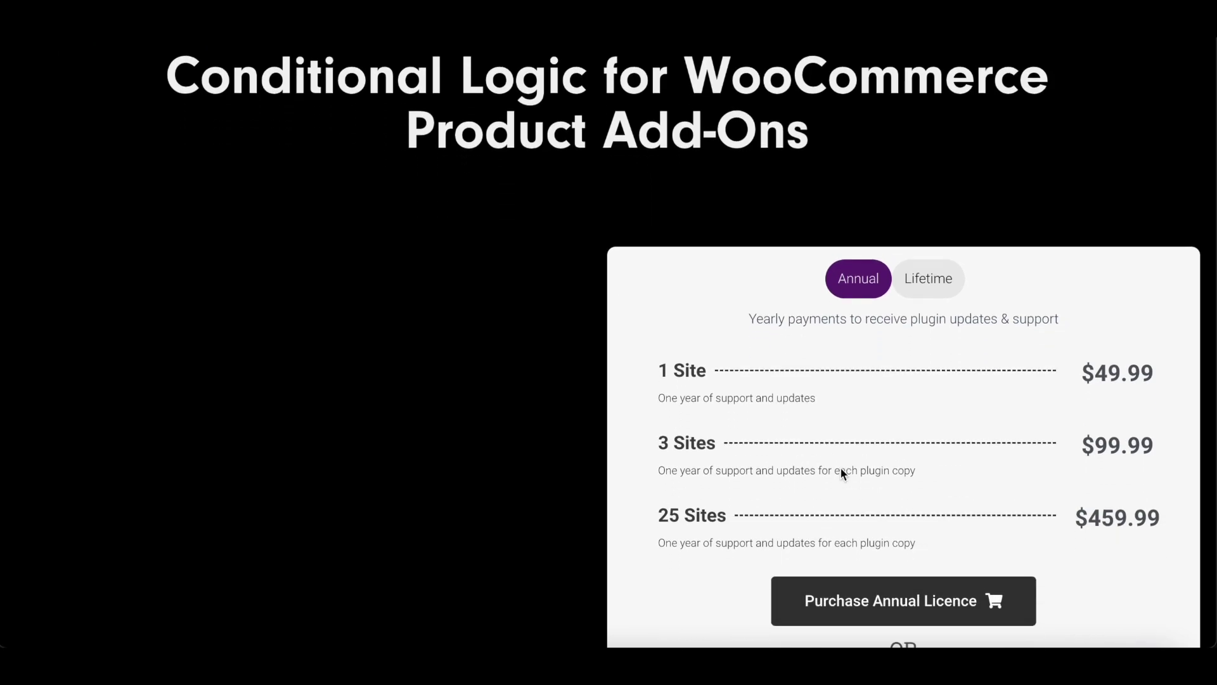
click(885, 585)
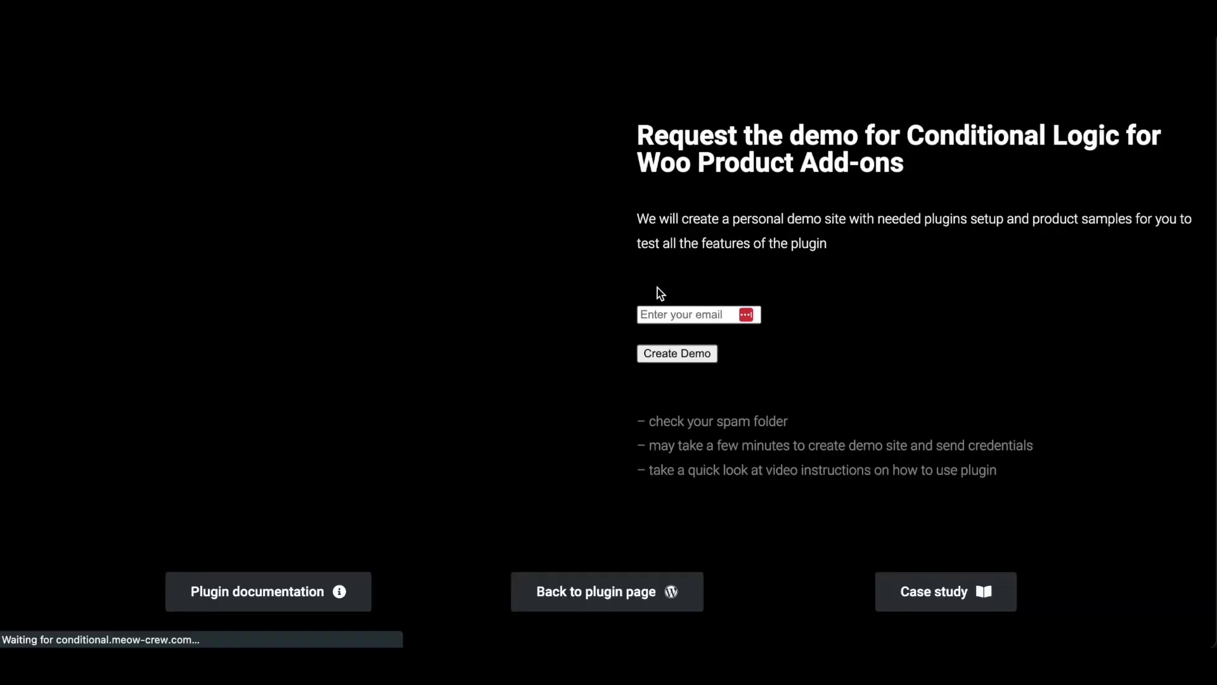
- Enter the requester's email address in the plugin demo form and submit it to create the demo
click(668, 312)
text(em)
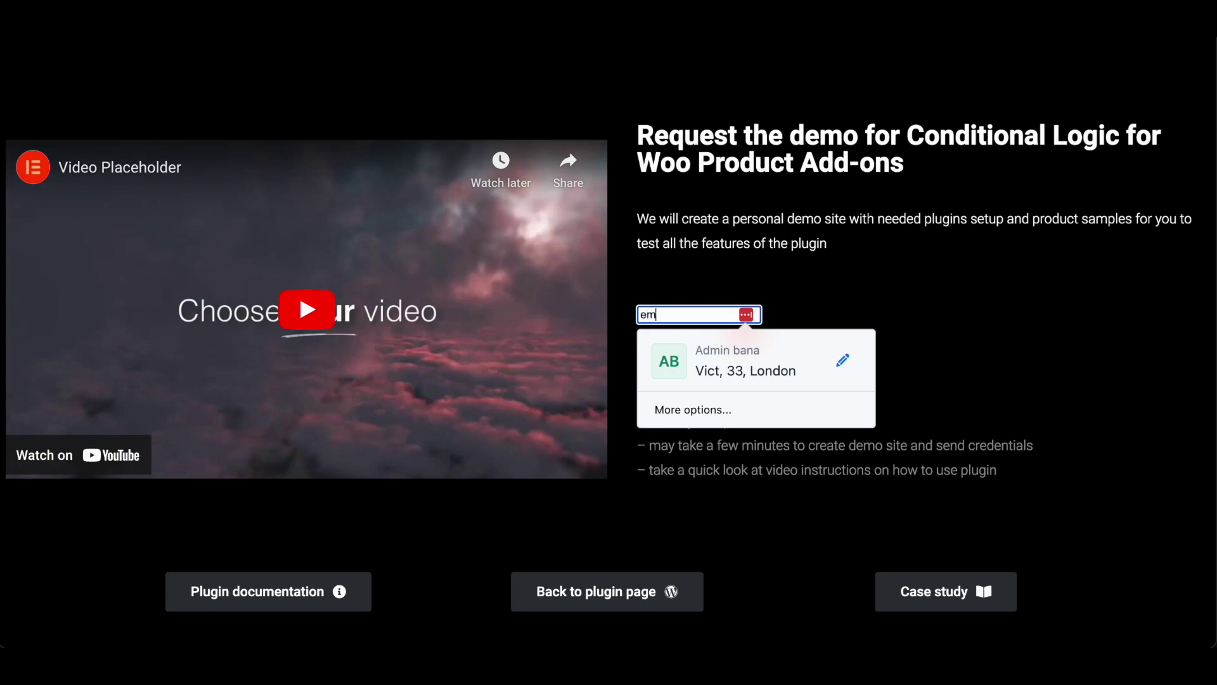
text(ail@he)
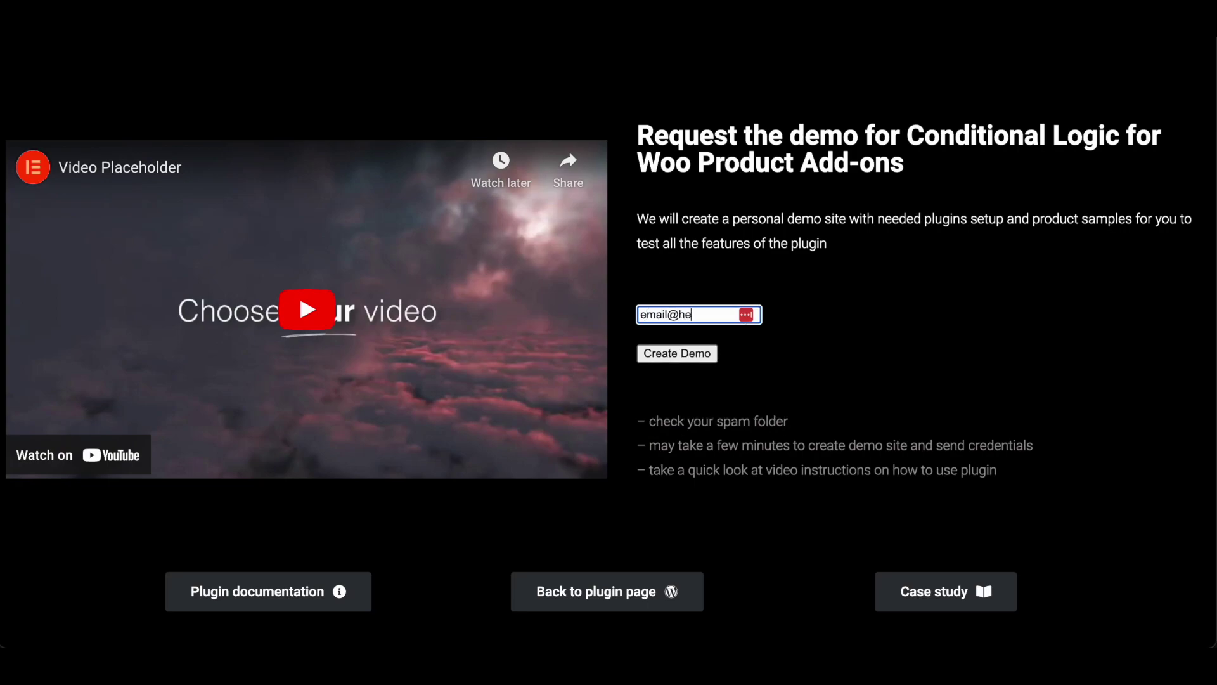
text(re.com)
click(676, 355)
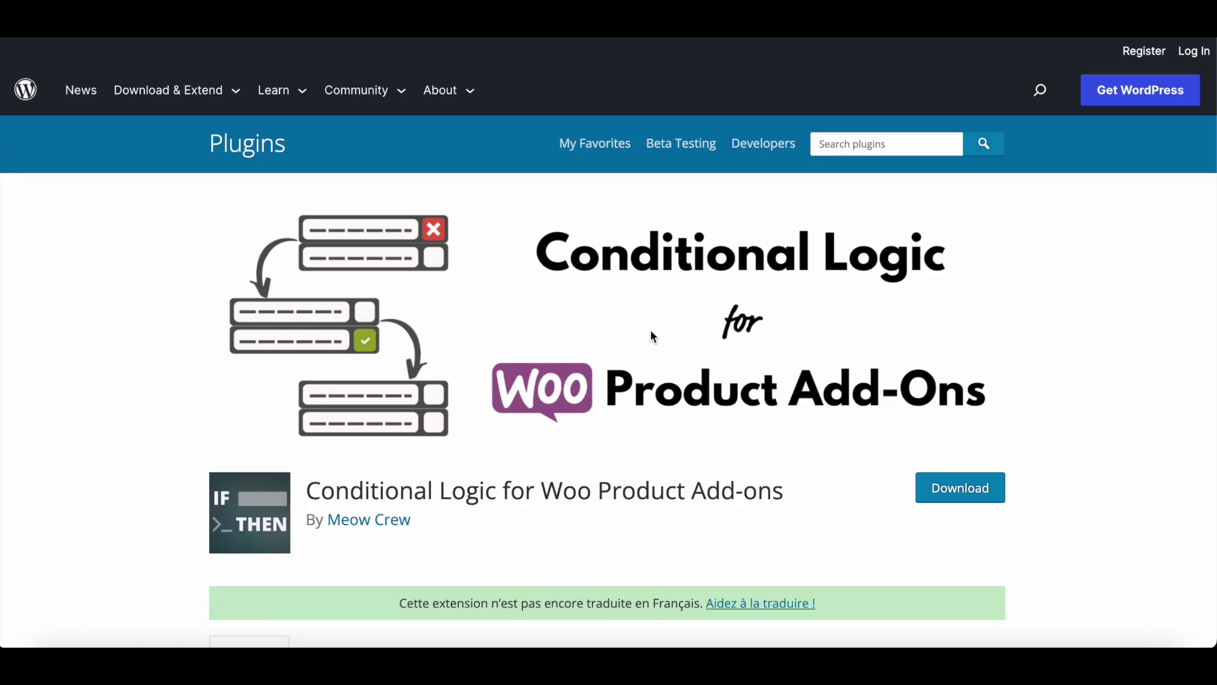
- Read the description of Conditional Logic for Woo Product Add-ons on its WordPress.org plugin page
scroll(654, 337, down, 5)
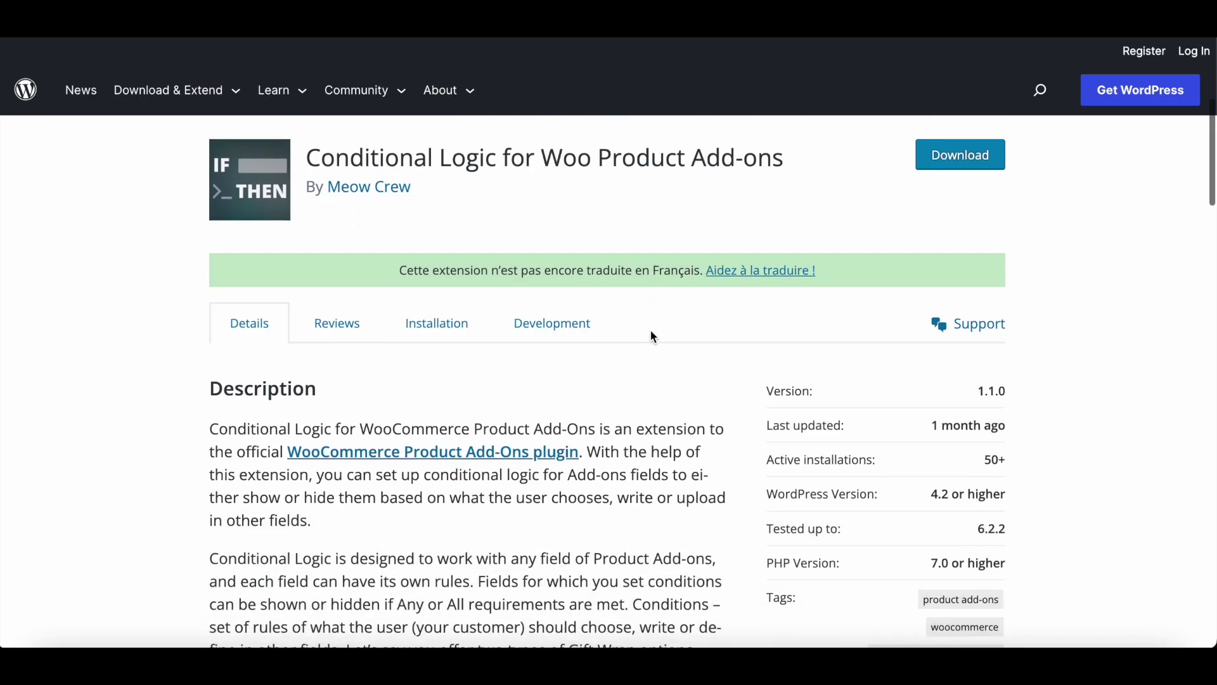
scroll(691, 379, down, 10)
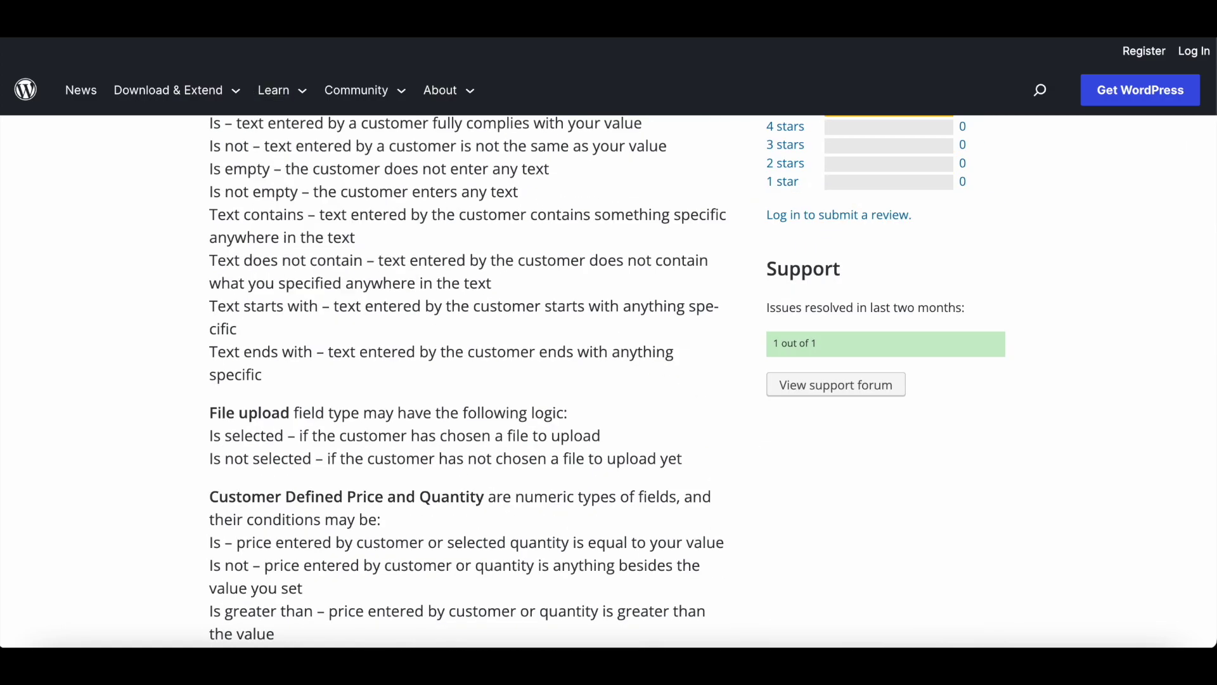
- Switch to the Demo Site admin, open Add-ons Group #1 from the product add-ons and expand its Choose color field
click(260, 26)
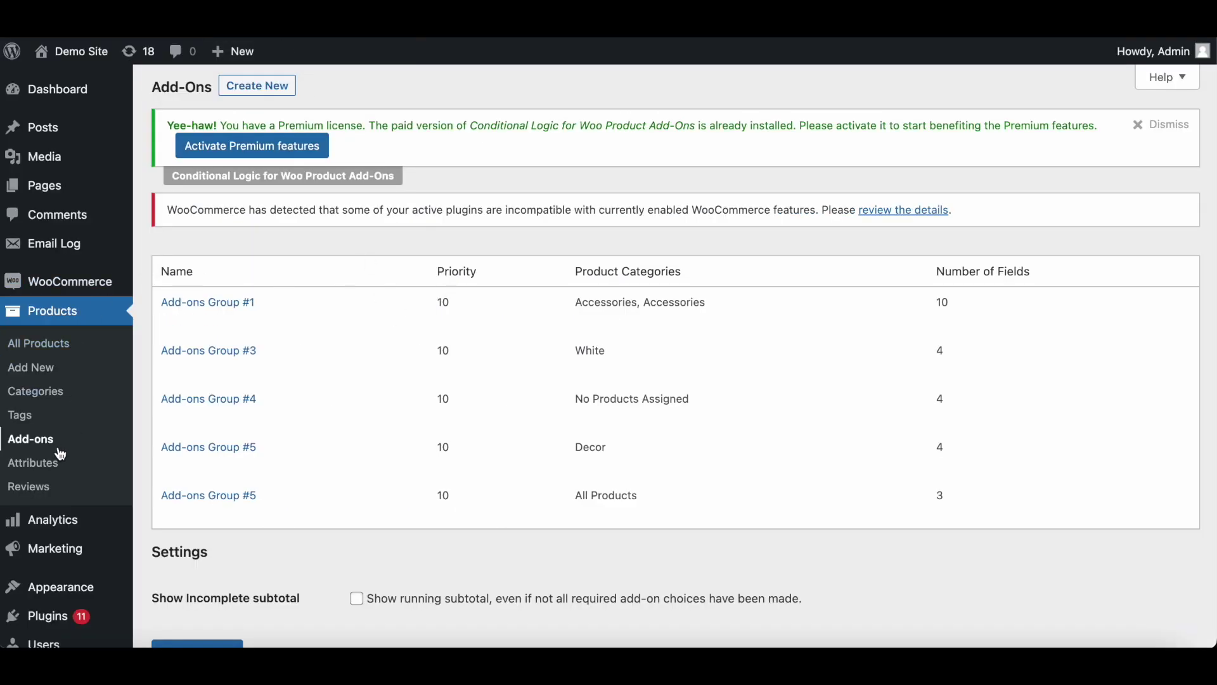
mouse_move(184, 315)
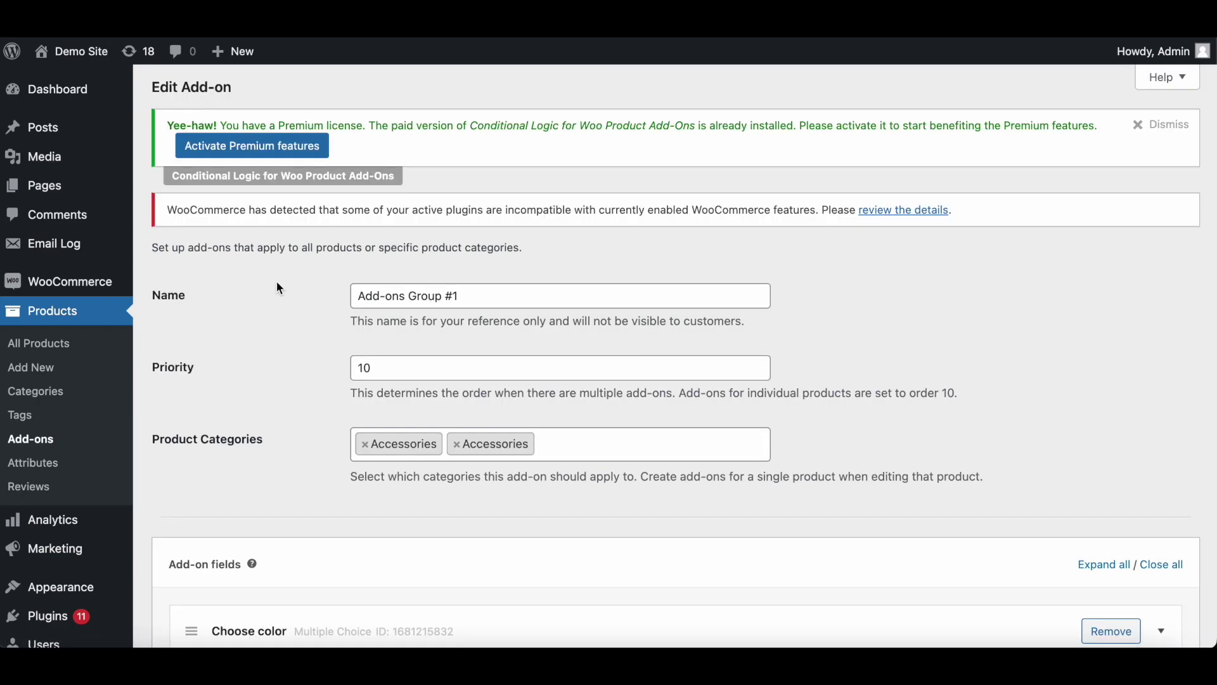
scroll(279, 288, down, 5)
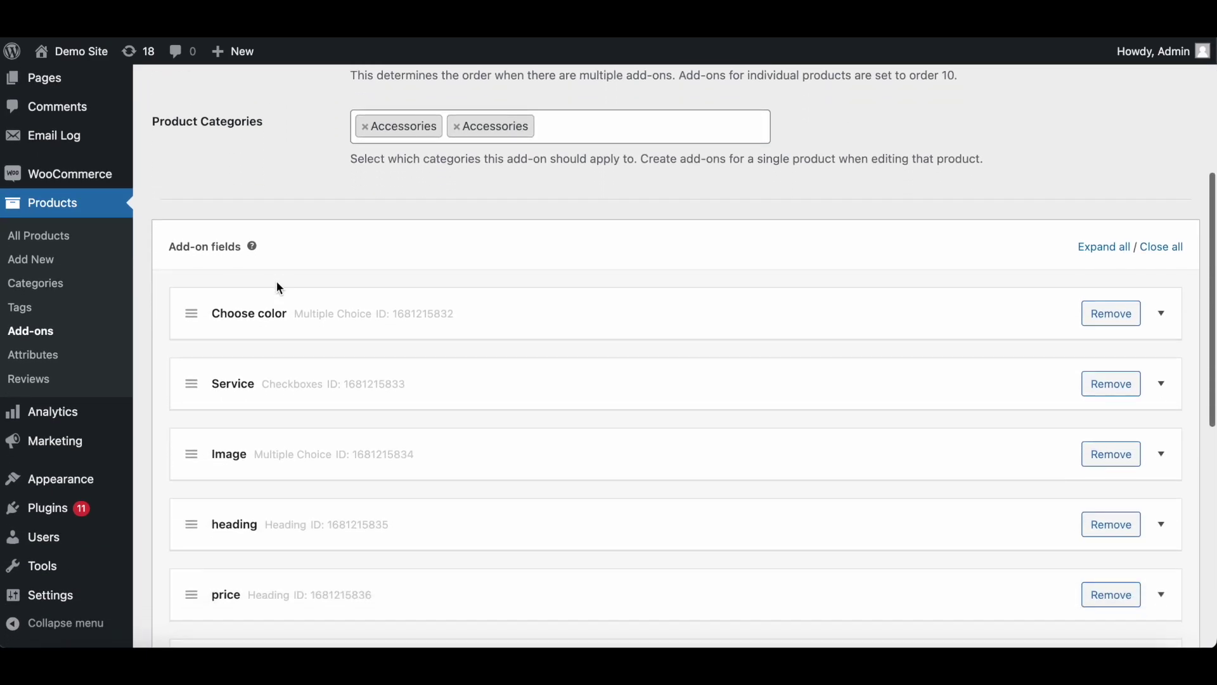
click(301, 312)
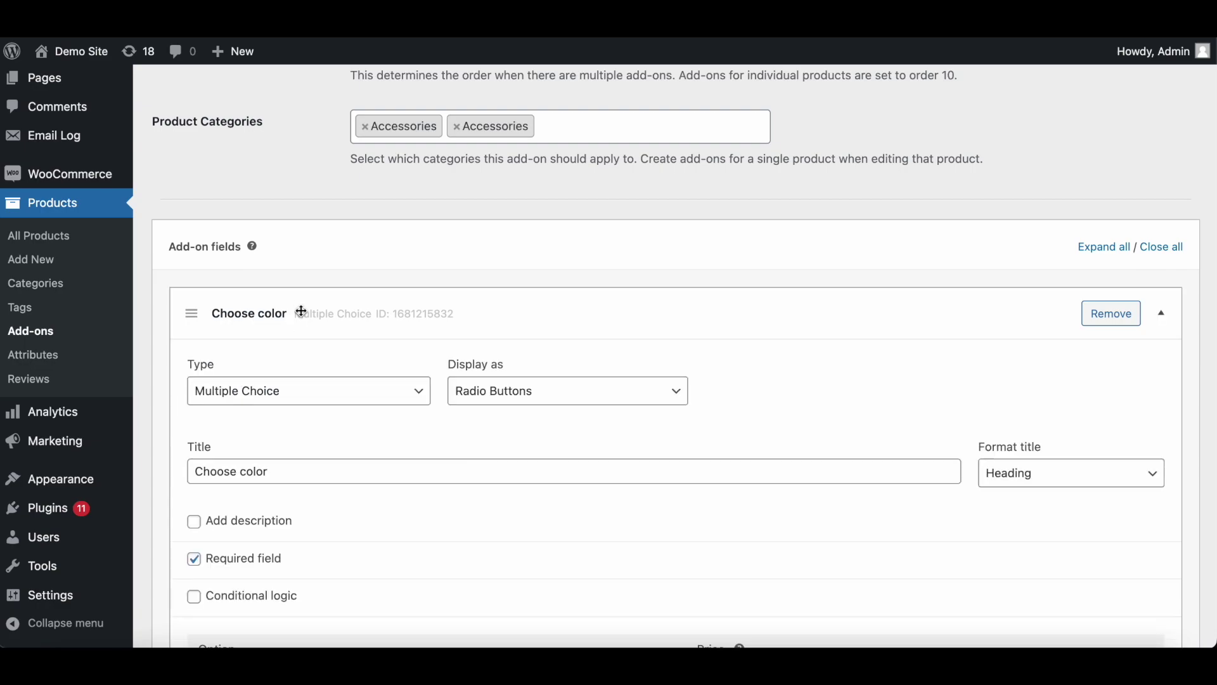
scroll(299, 311, down, 9)
scroll(292, 338, down, 1)
- Expand the Service checkboxes field and review its conditional logic rule and options
click(307, 271)
scroll(302, 317, down, 3)
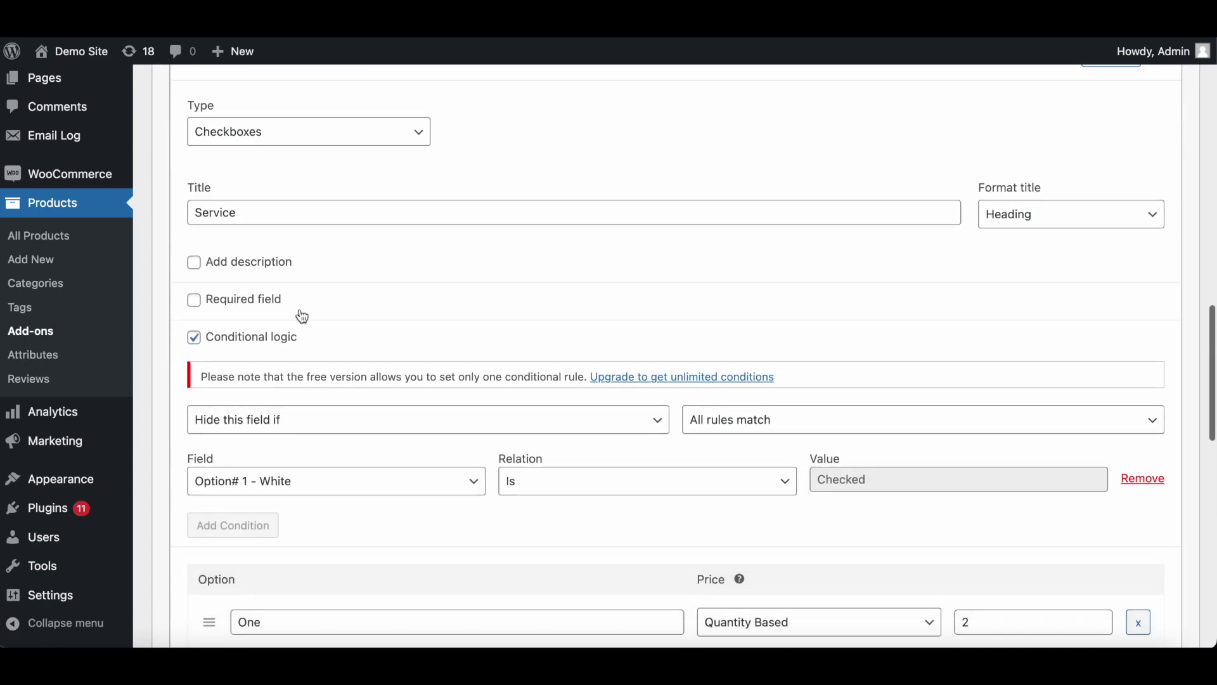
scroll(267, 339, down, 2)
scroll(265, 336, down, 7)
- Expand the Image multiple choice field and enable conditional logic for it
click(281, 281)
scroll(265, 519, down, 1)
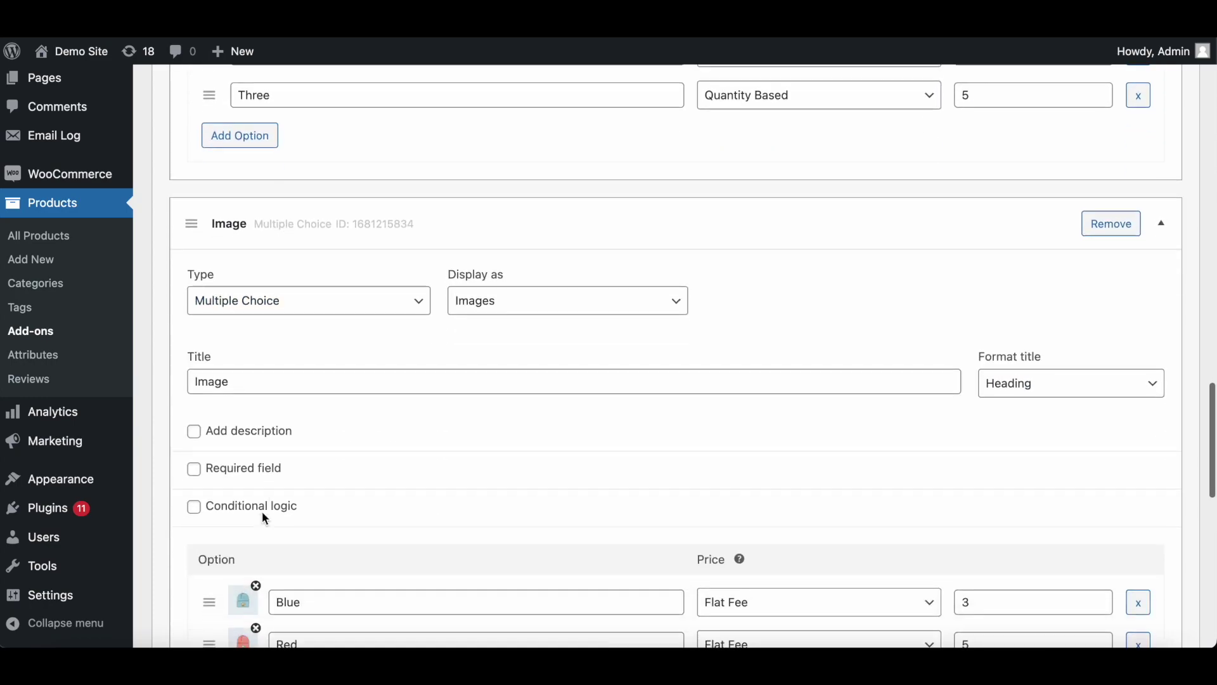
scroll(261, 511, down, 2)
click(250, 399)
scroll(223, 516, down, 1)
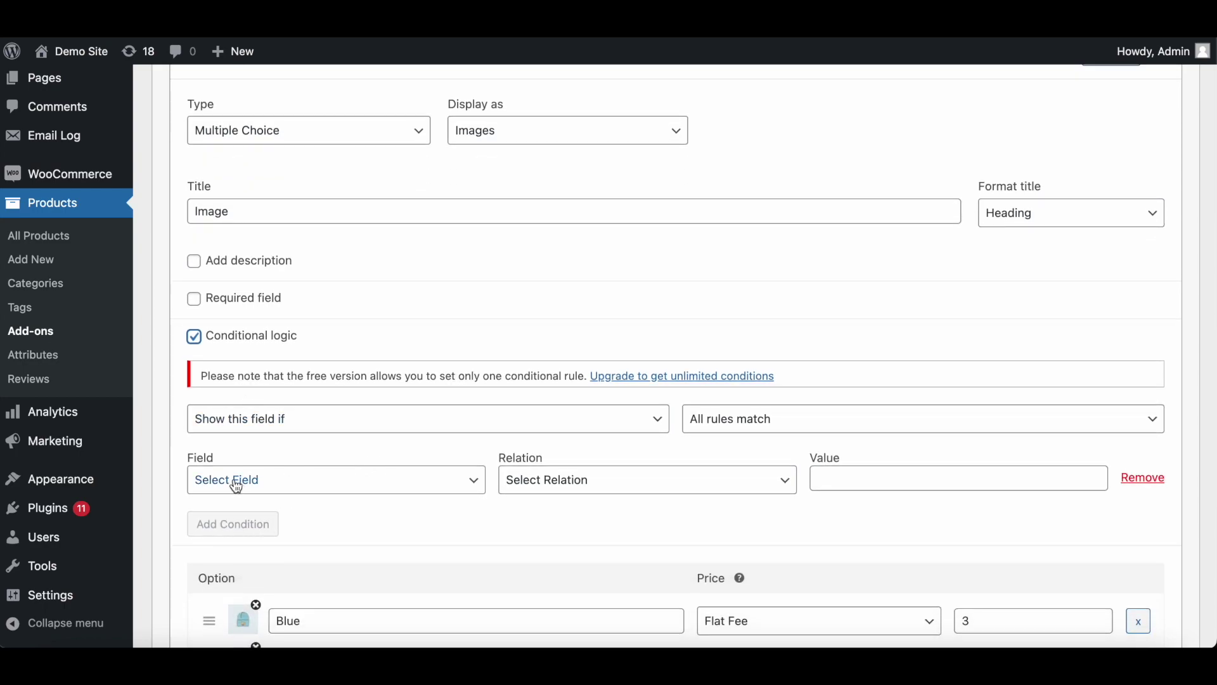
- Open the upgrade page for unlimited conditions and compare the Free and Premium annual plans
click(672, 381)
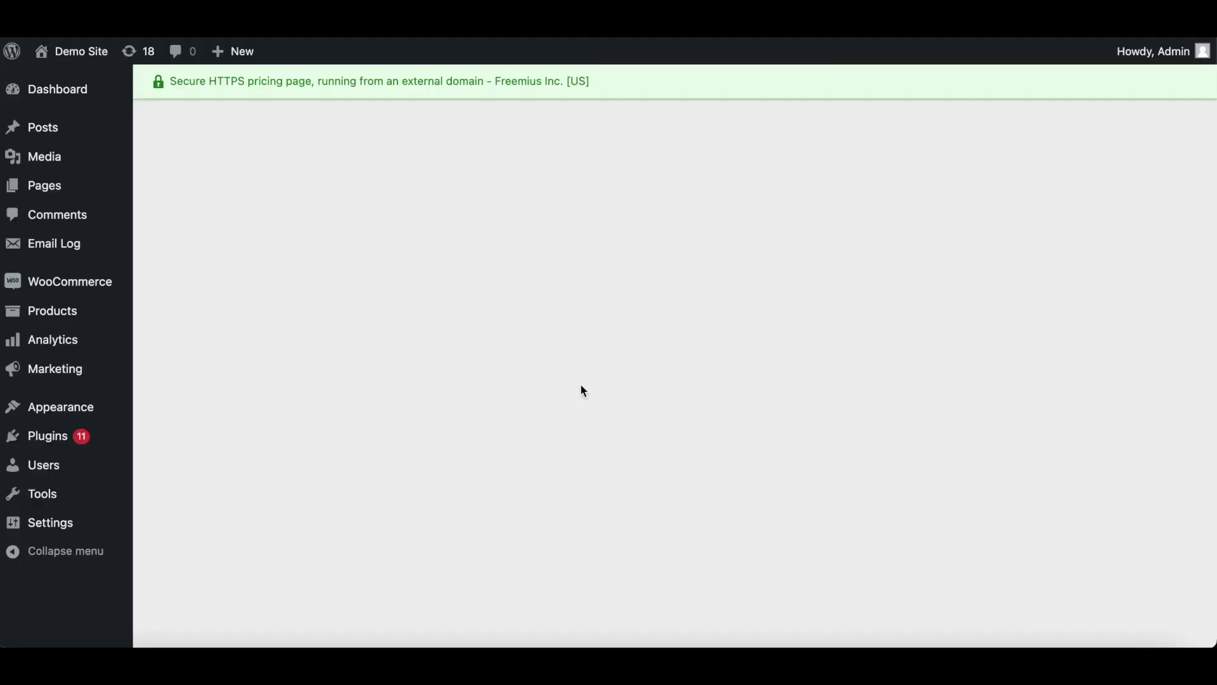
scroll(562, 456, down, 5)
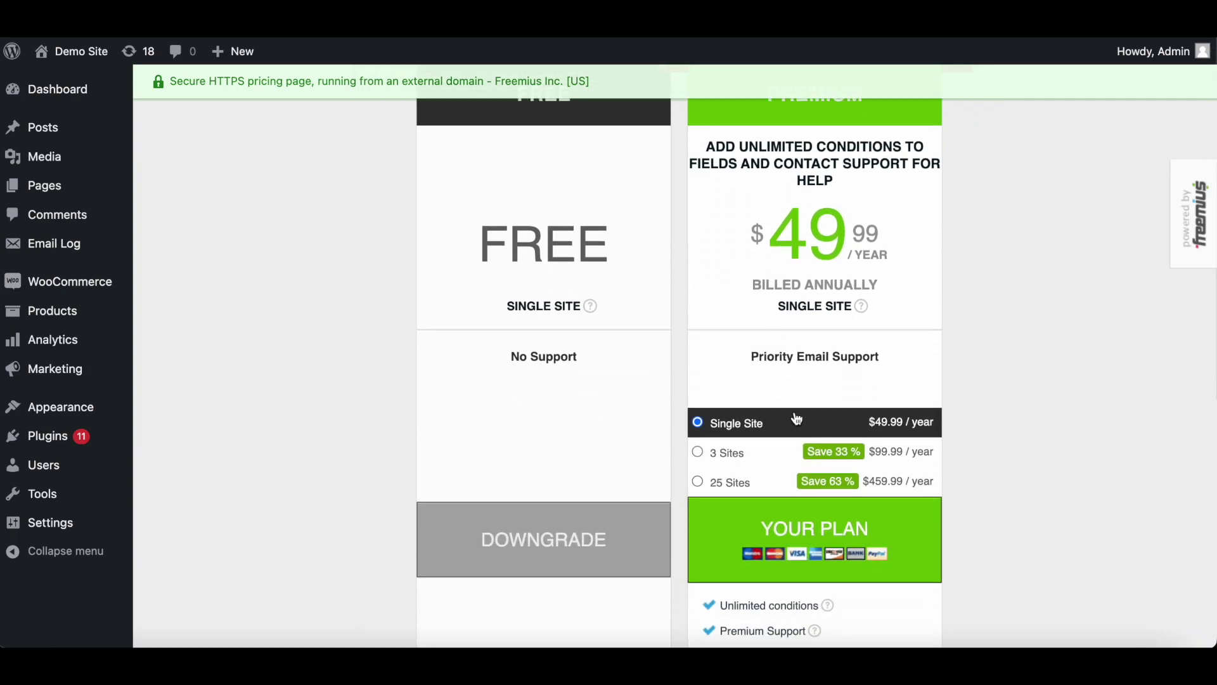
scroll(797, 418, up, 5)
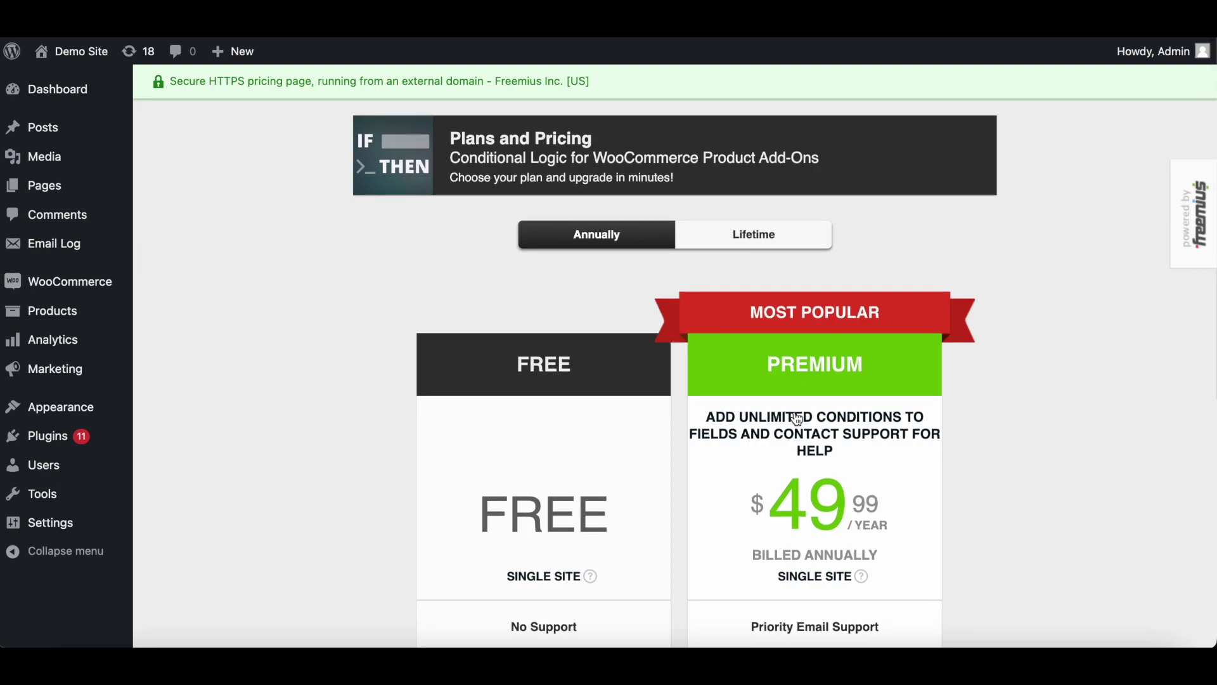
scroll(797, 419, down, 3)
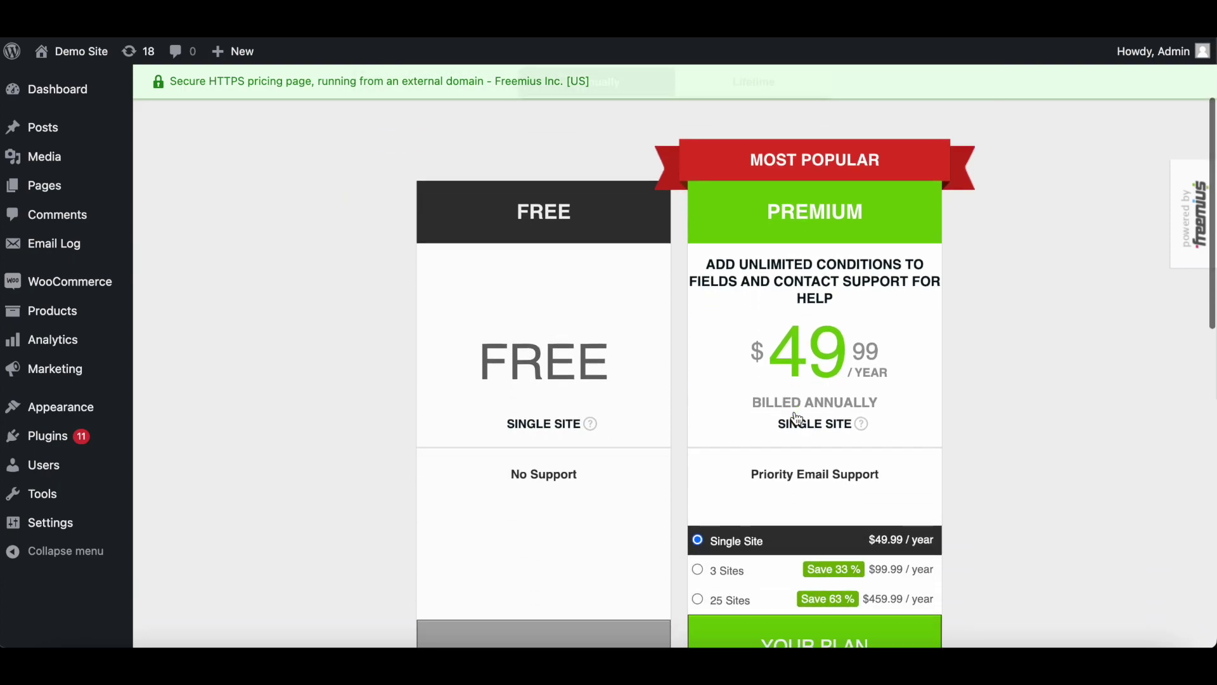